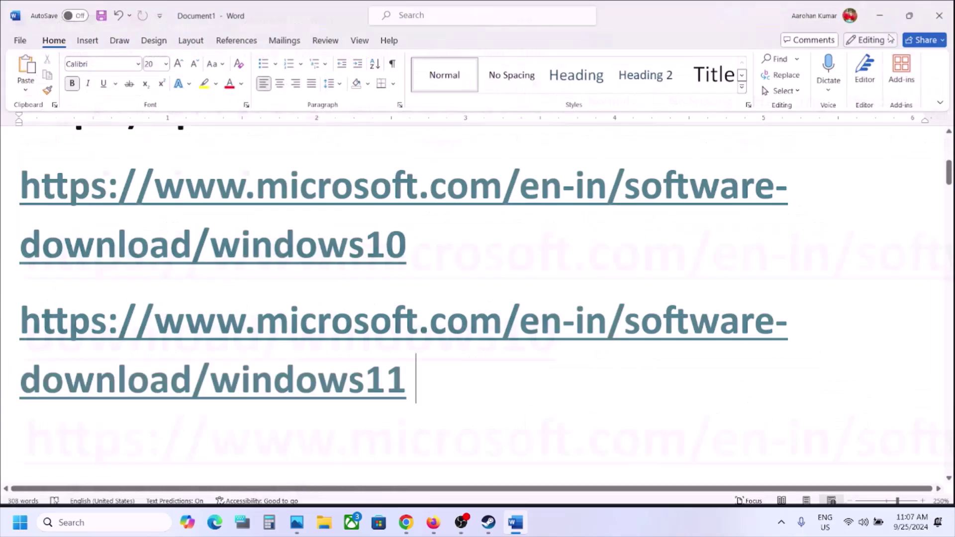
Step: Switch to Chrome, download and run the Windows 11 Installation Assistant from Microsoft's download page, and close its window
triple_click(477, 381)
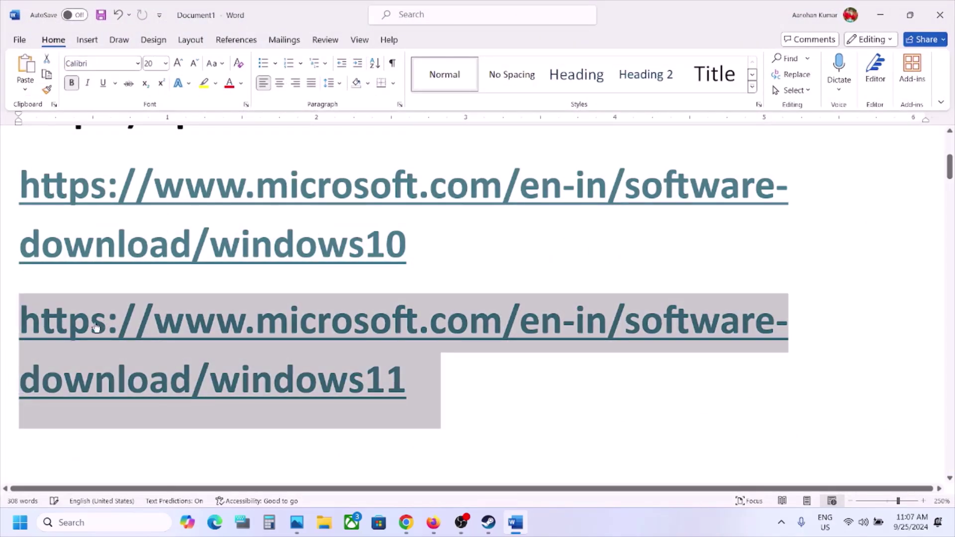
click(402, 526)
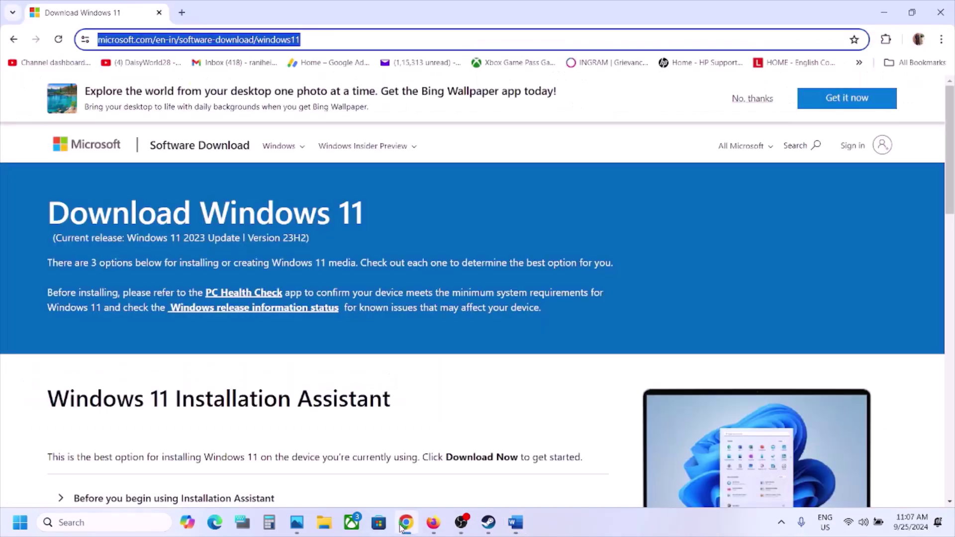
click(302, 258)
scroll(302, 258, down, 2)
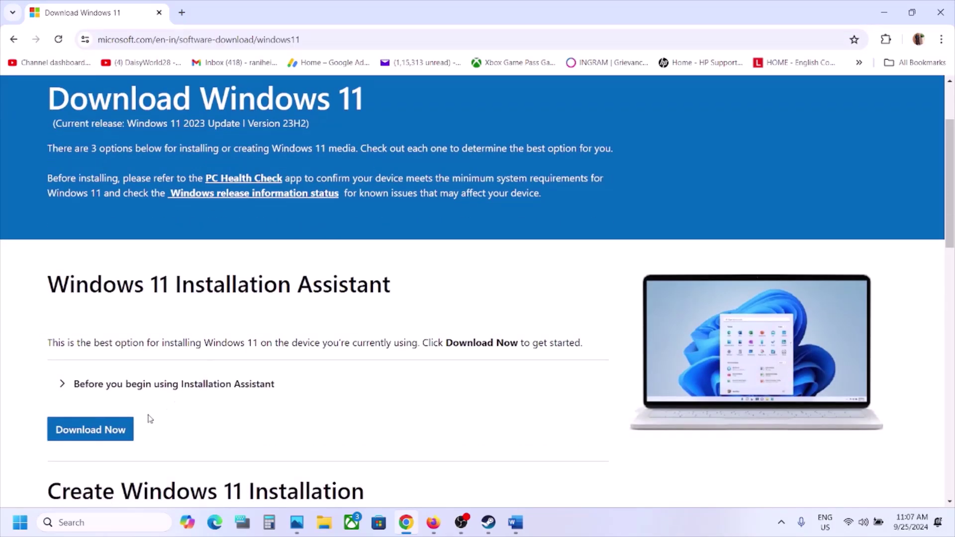
click(95, 430)
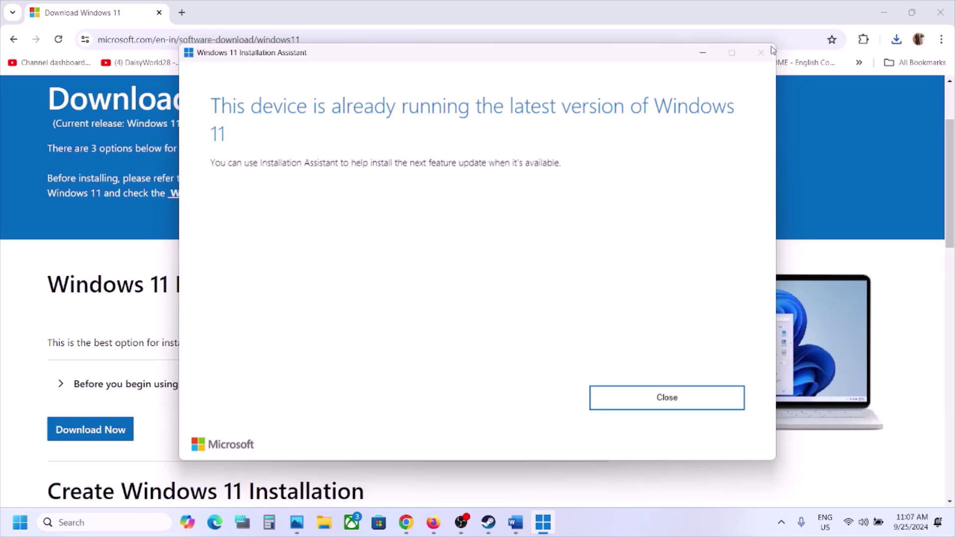
click(675, 397)
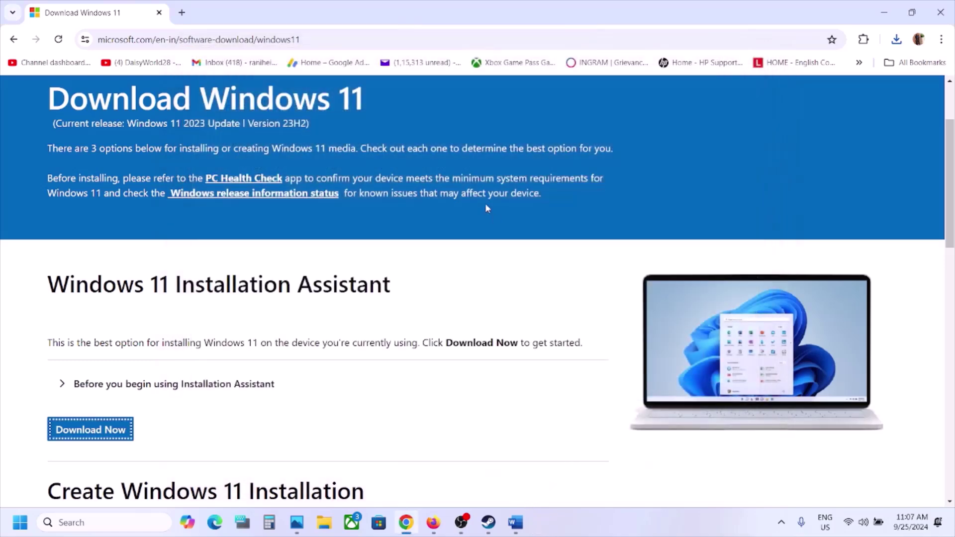
Step: Copy the Windows 10 download link from the Word document and open it in Chrome
click(516, 522)
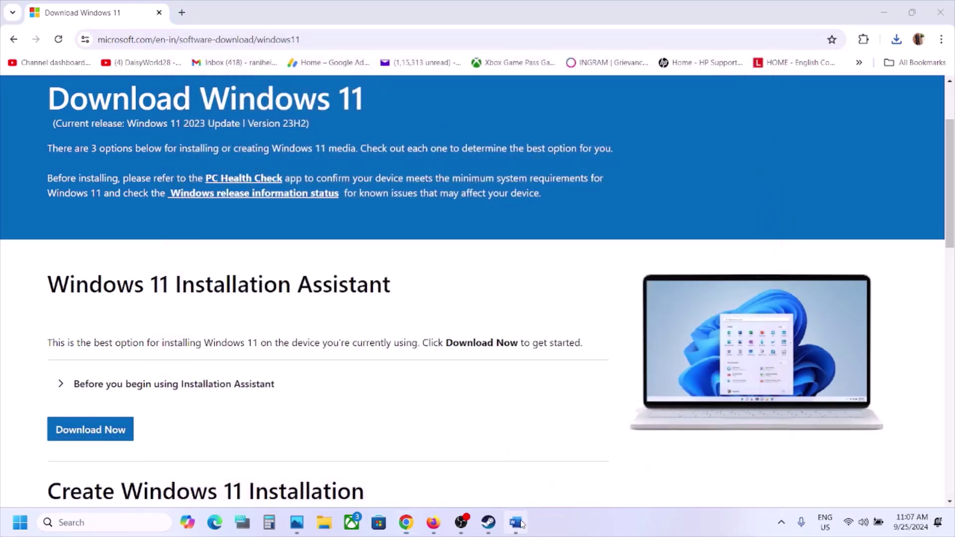
drag(438, 246, 5, 202)
key(ctrl+c)
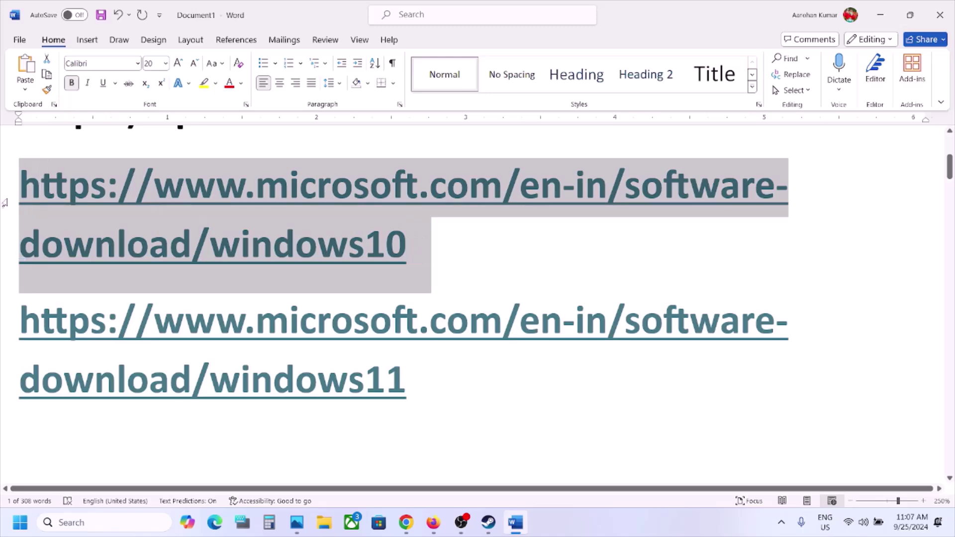
click(406, 522)
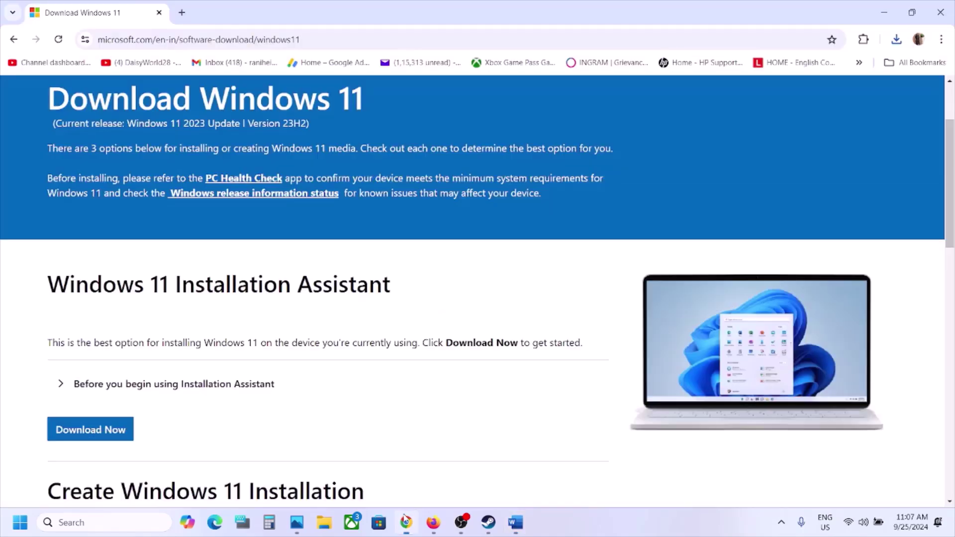
click(308, 37)
key(ctrl+v)
key(Return)
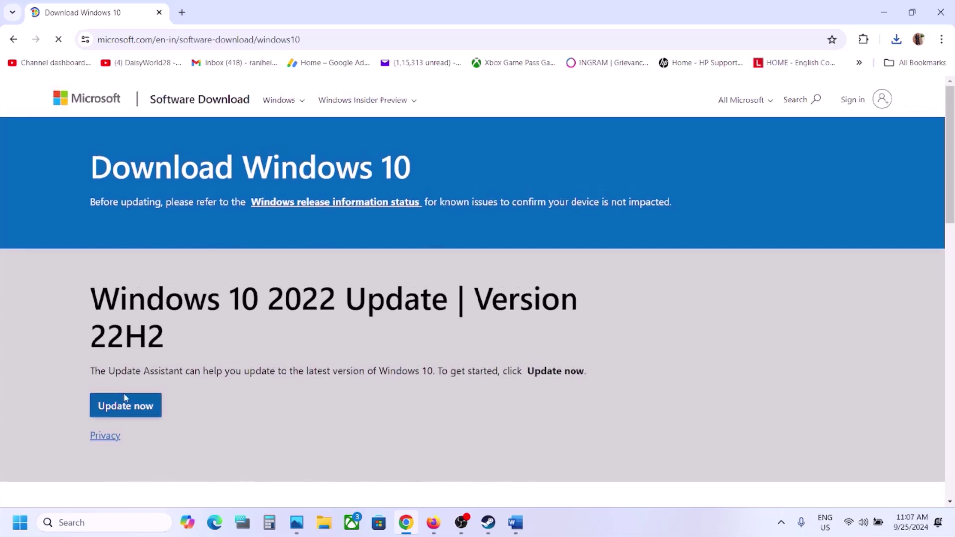
Step: Download and run the Windows 10 Update Assistant, Windows10Upgrade9252.exe, and close its window
click(124, 450)
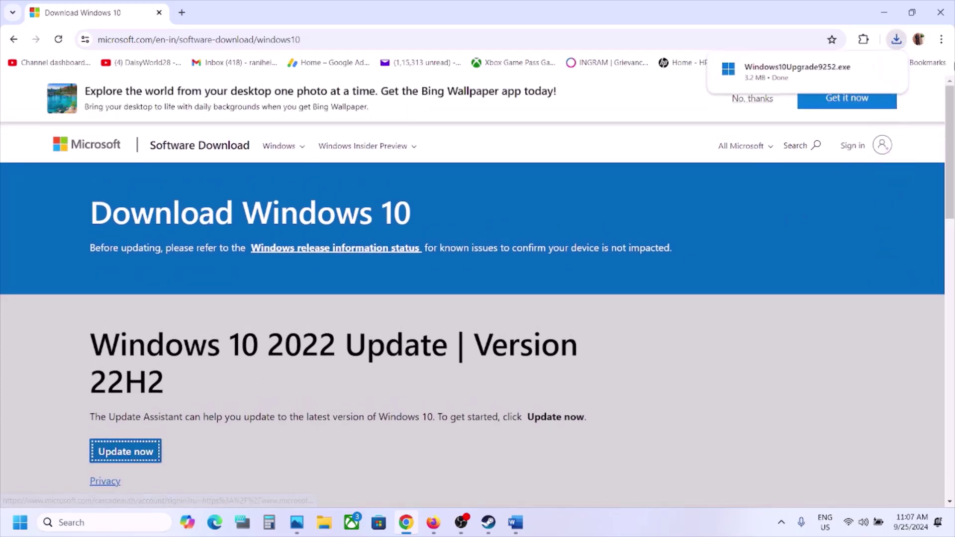
click(796, 70)
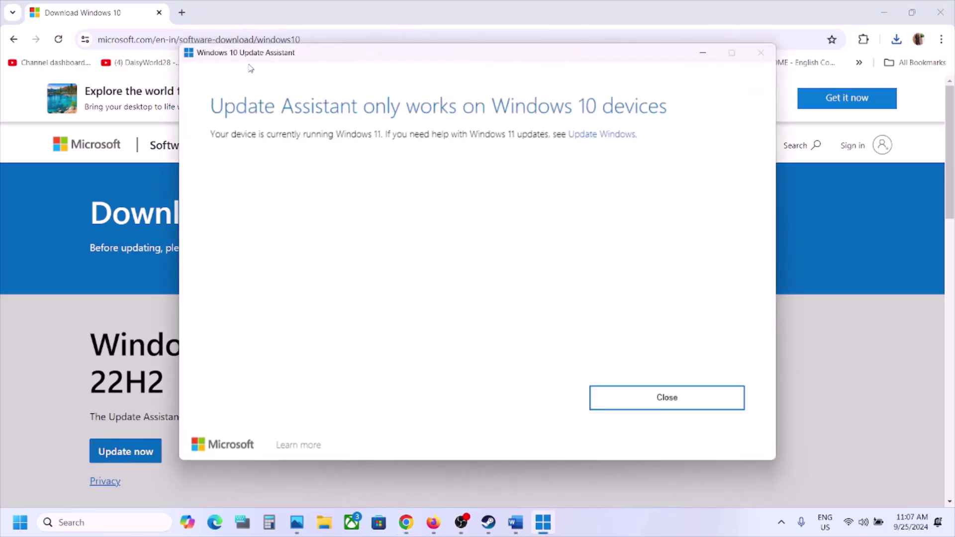
click(662, 396)
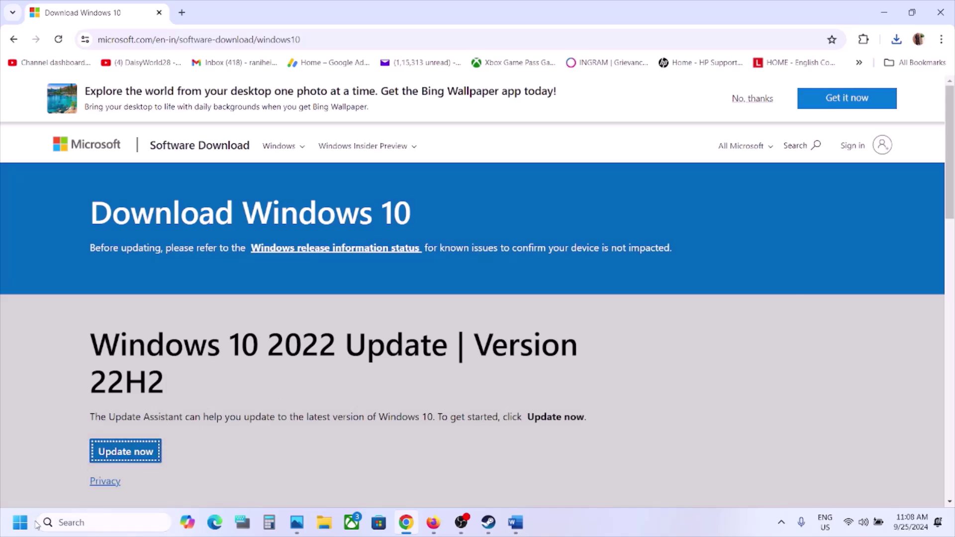
Step: View the computer's power options and dismiss them without choosing one
click(20, 522)
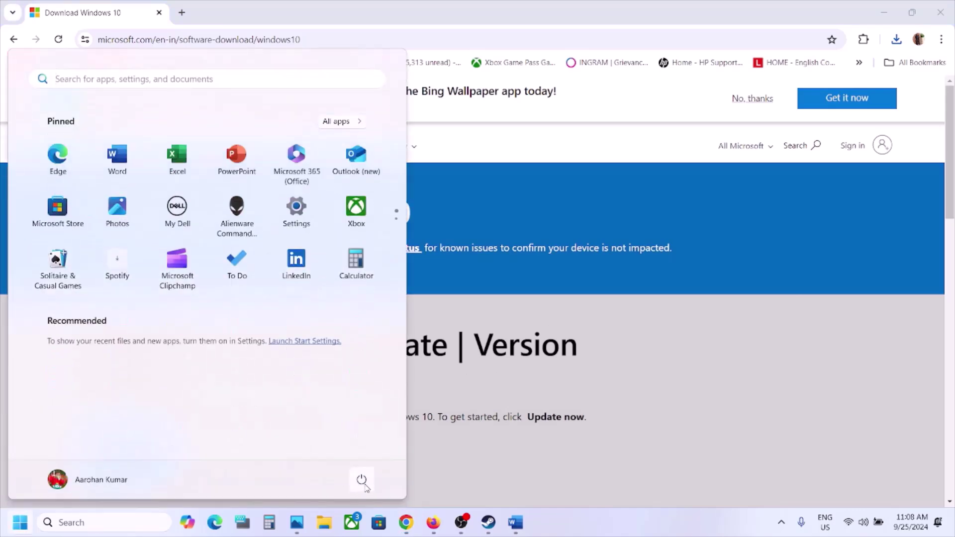
click(361, 481)
click(660, 437)
click(660, 436)
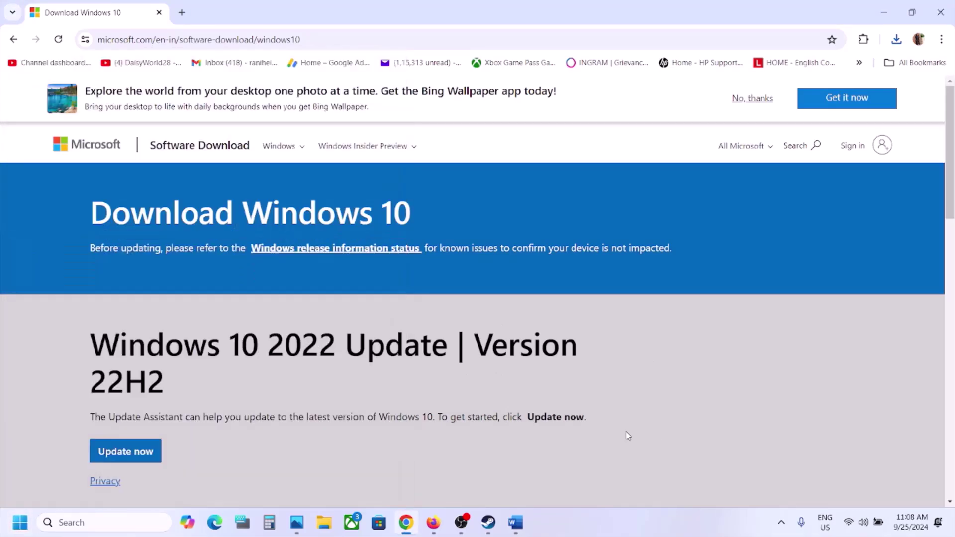
Step: Switch to the Word document and read Step 3 about the game's launch options
click(489, 522)
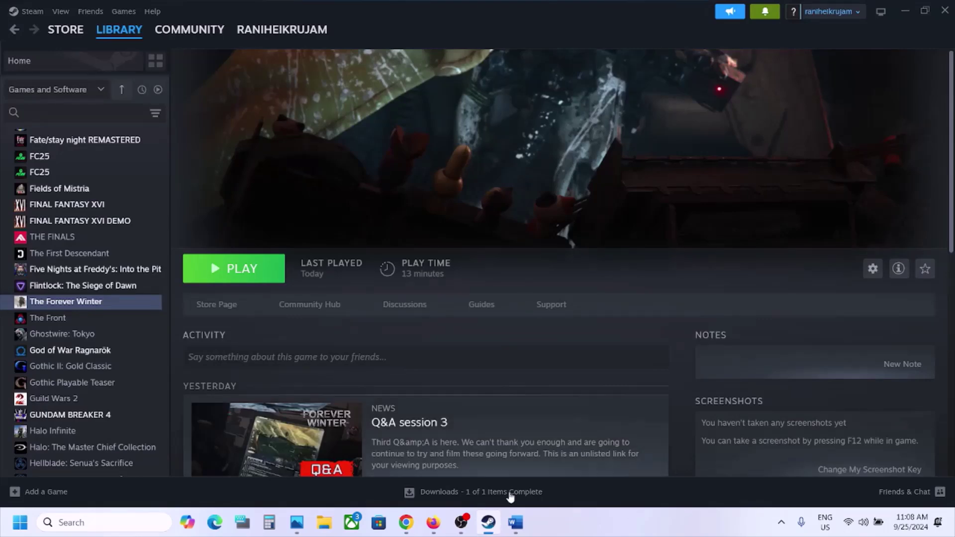
click(515, 522)
scroll(423, 336, down, 1)
scroll(423, 336, down, 5)
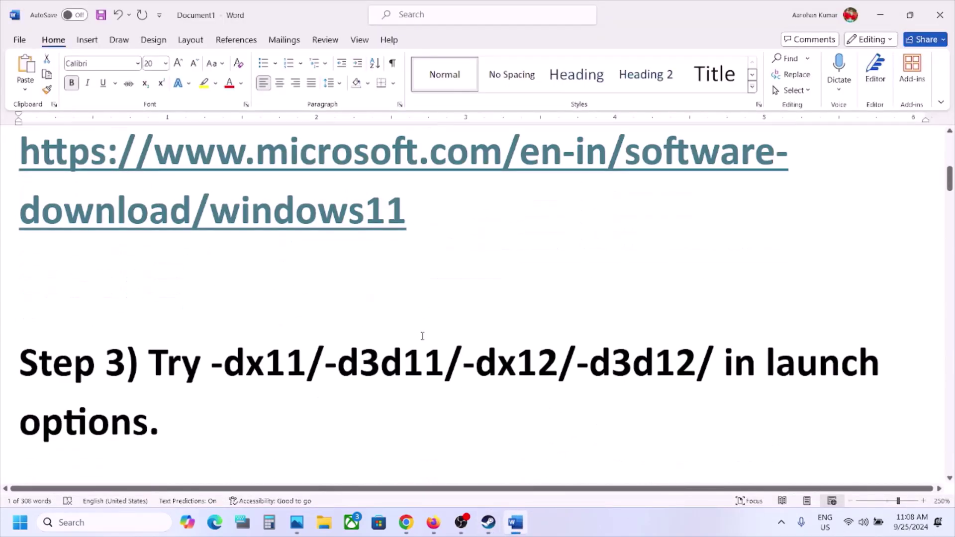
Step: In Steam, set the launch options of The Forever Winter to -dx11 and close its properties
click(878, 16)
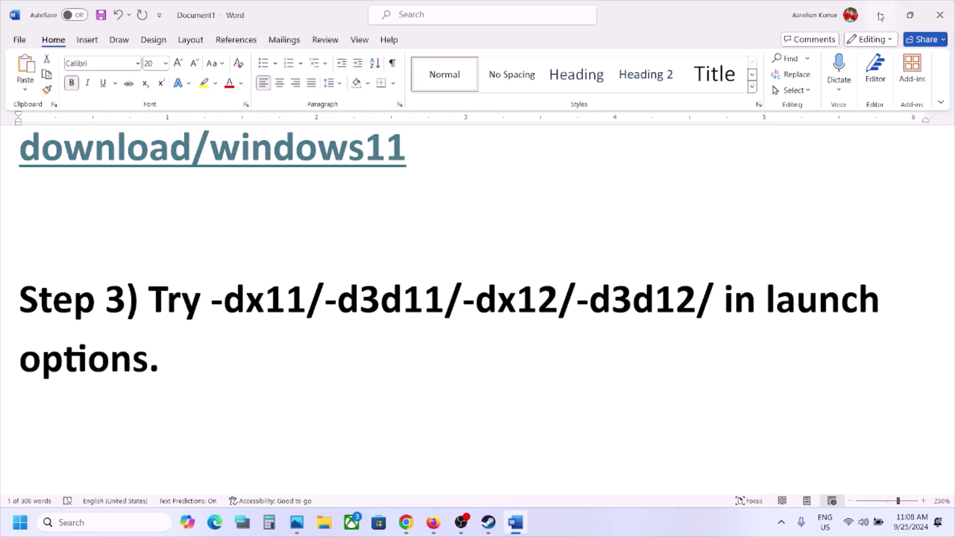
right_click(120, 309)
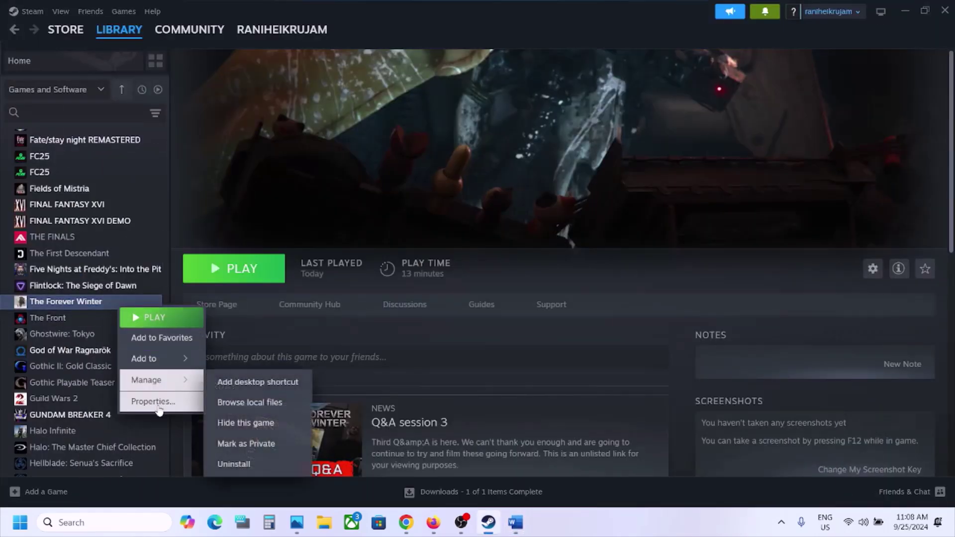
click(151, 401)
click(409, 246)
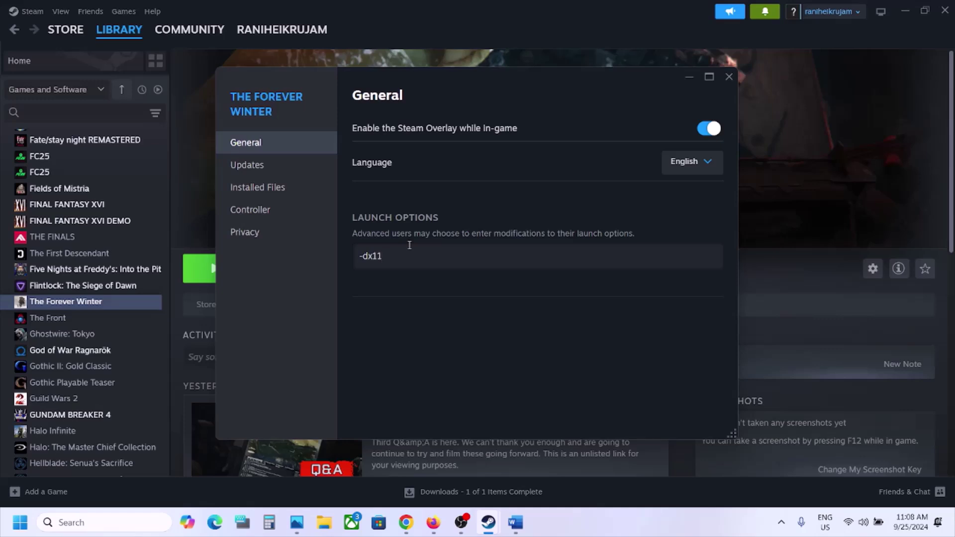
text(-dx11)
click(729, 76)
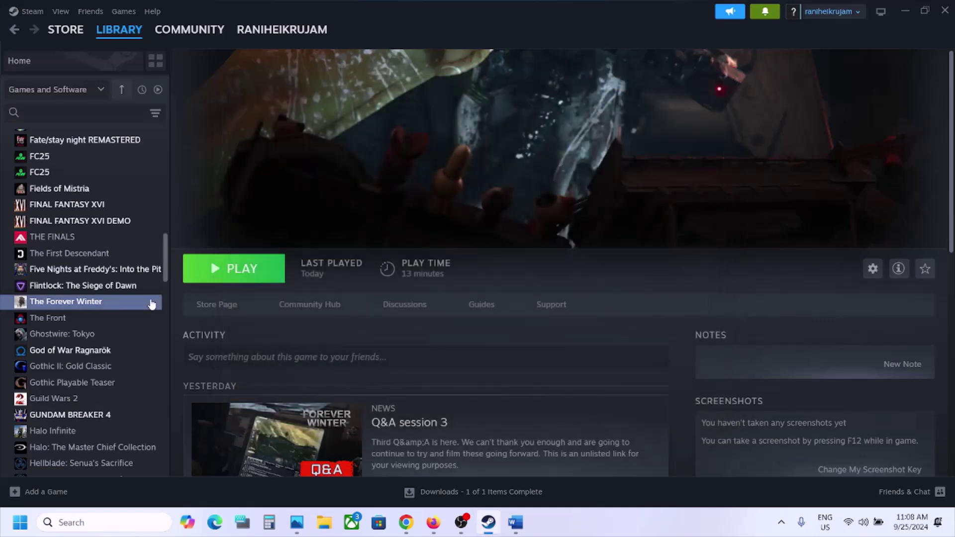
Step: Reopen The Forever Winter's properties and try the launch options -d3d11, -dx12 and -d3d12 in turn
right_click(116, 301)
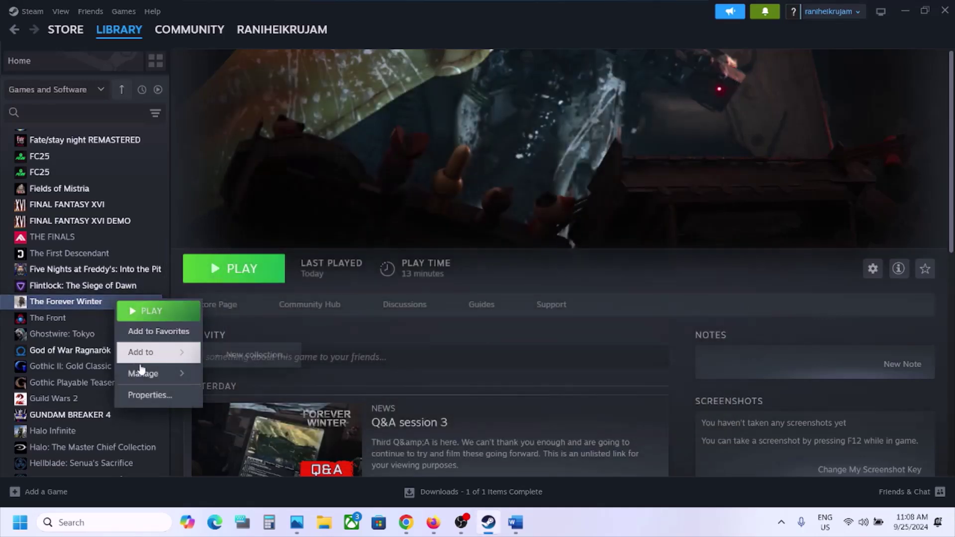
click(141, 396)
drag(409, 258, 287, 282)
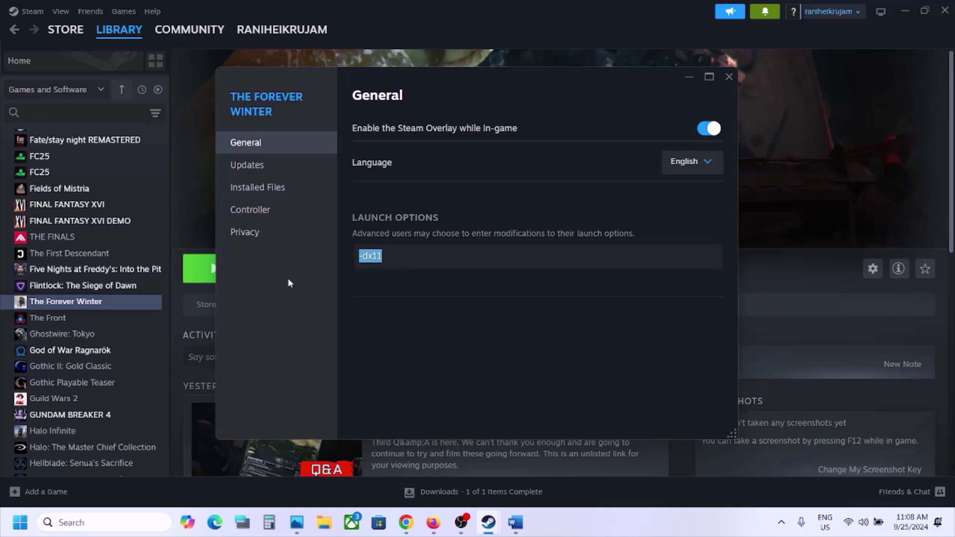
text(-d3d11)
drag(401, 258, 315, 258)
text(-dx12)
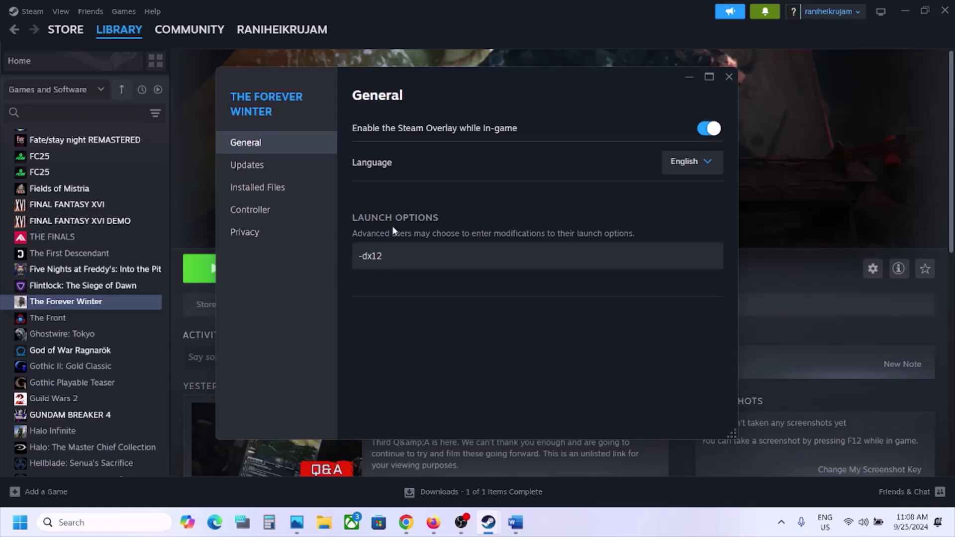
drag(396, 258, 262, 287)
text(-)
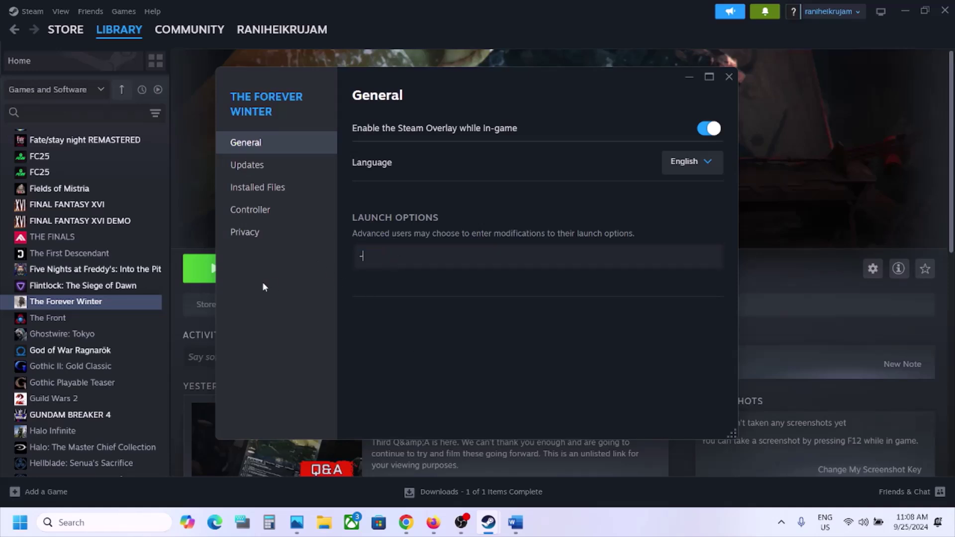
text(d3d12)
Step: Clear the launch options of The Forever Winter and close its properties
drag(442, 257, 304, 256)
key(BackSpace)
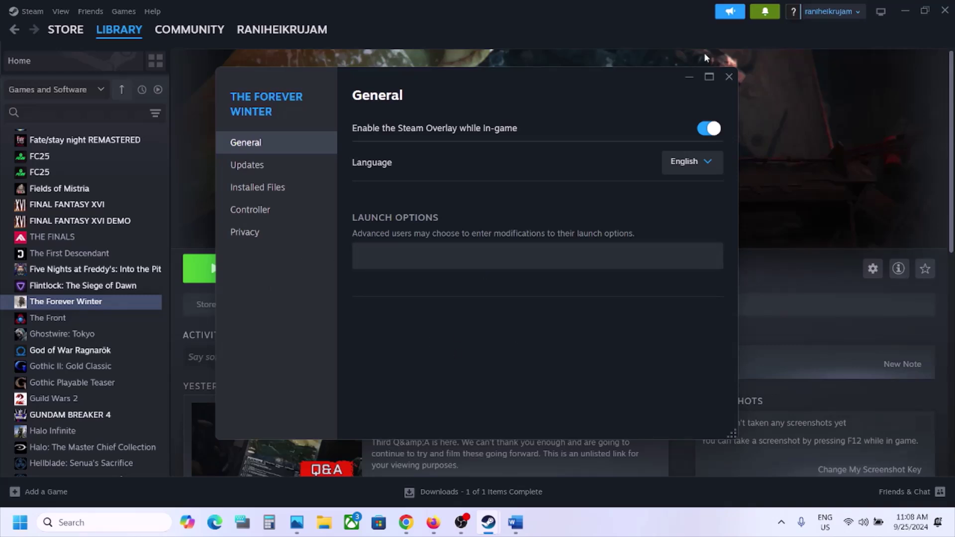
click(729, 76)
Step: Switch to the Word document and select the NVIDIA driver download link under Step 4
click(513, 522)
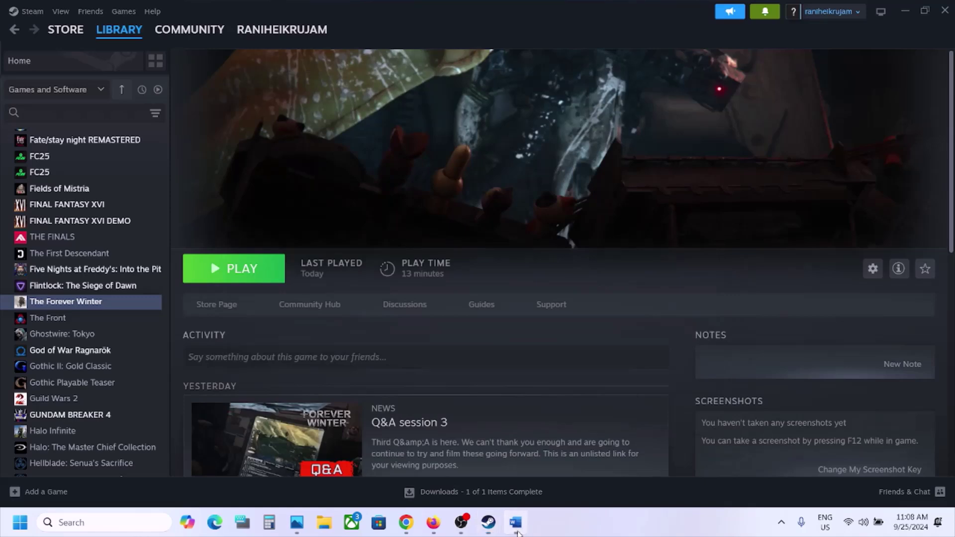
scroll(471, 325, down, 5)
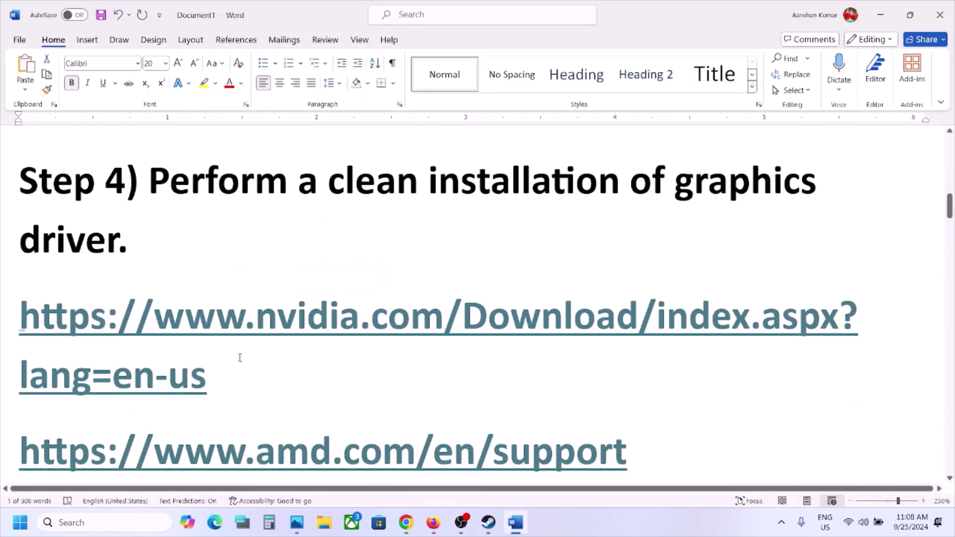
triple_click(234, 372)
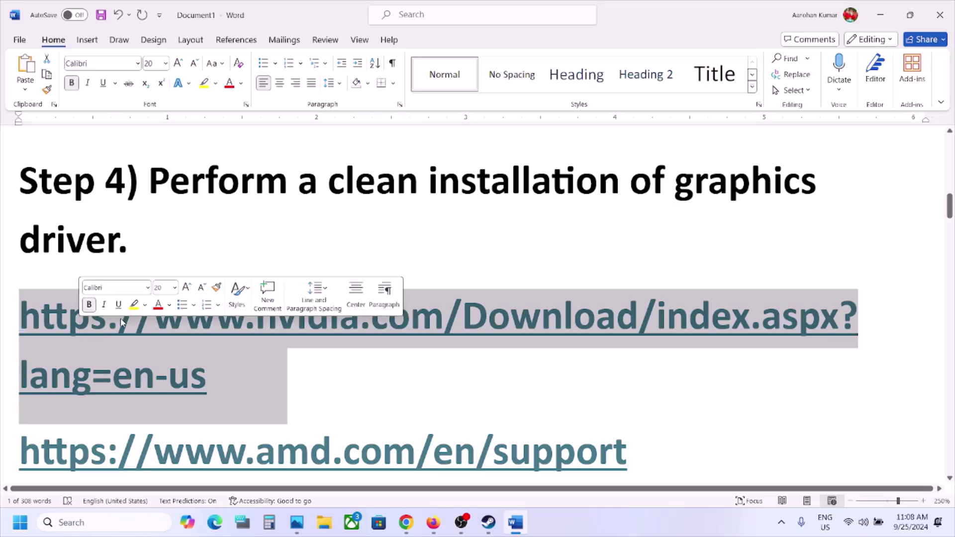
scroll(196, 319, down, 1)
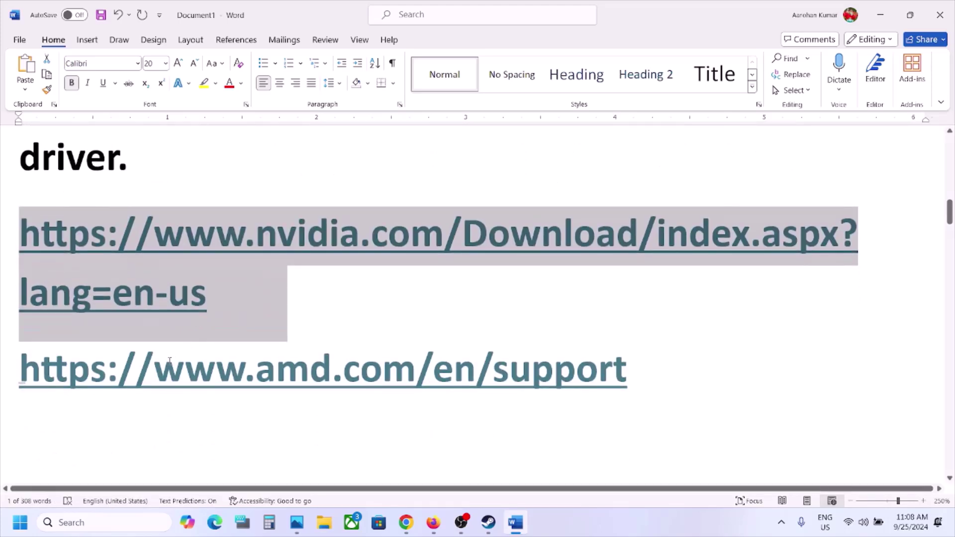
drag(154, 371, 455, 370)
triple_click(279, 296)
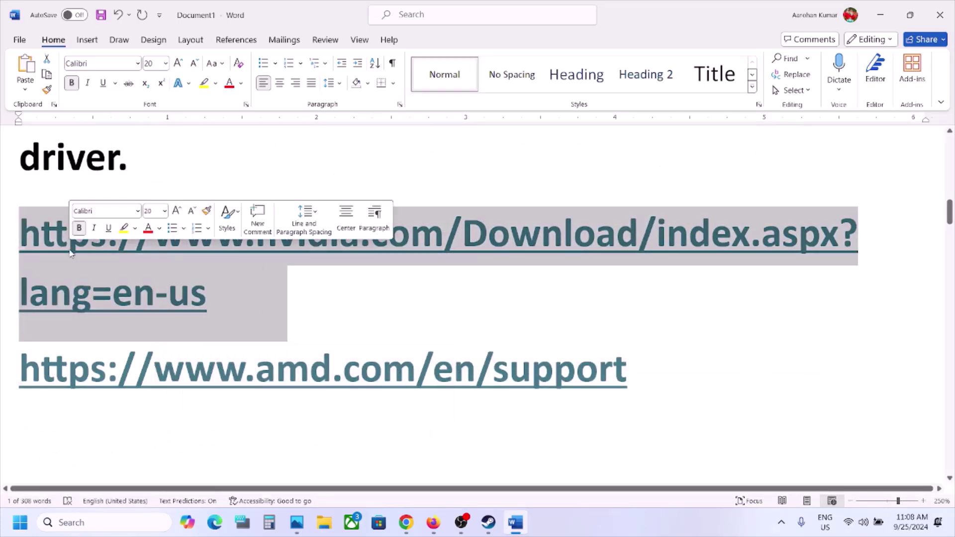
Step: Switch to Chrome and set the NVIDIA manual driver search to GeForce and GeForce RTX 30 Series (Notebooks)
click(563, 523)
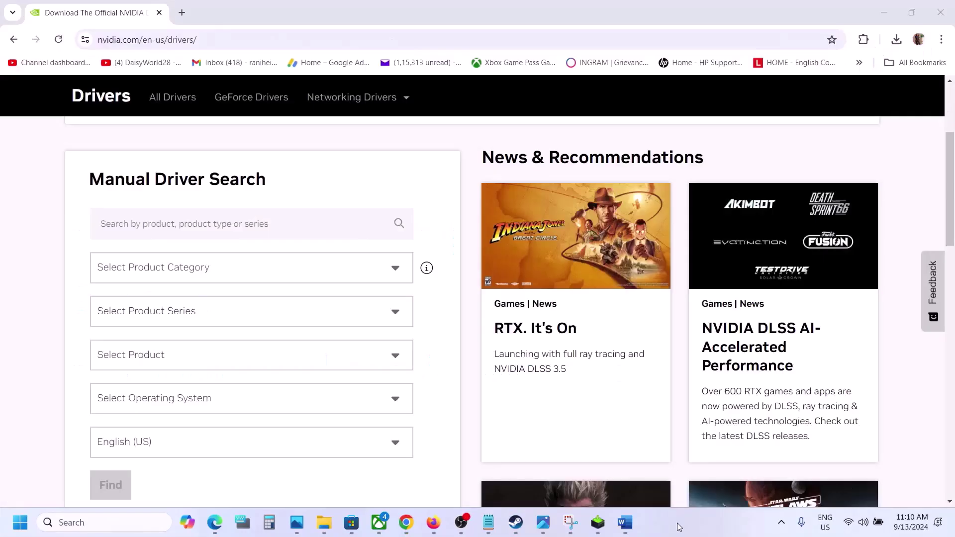
click(199, 273)
click(147, 308)
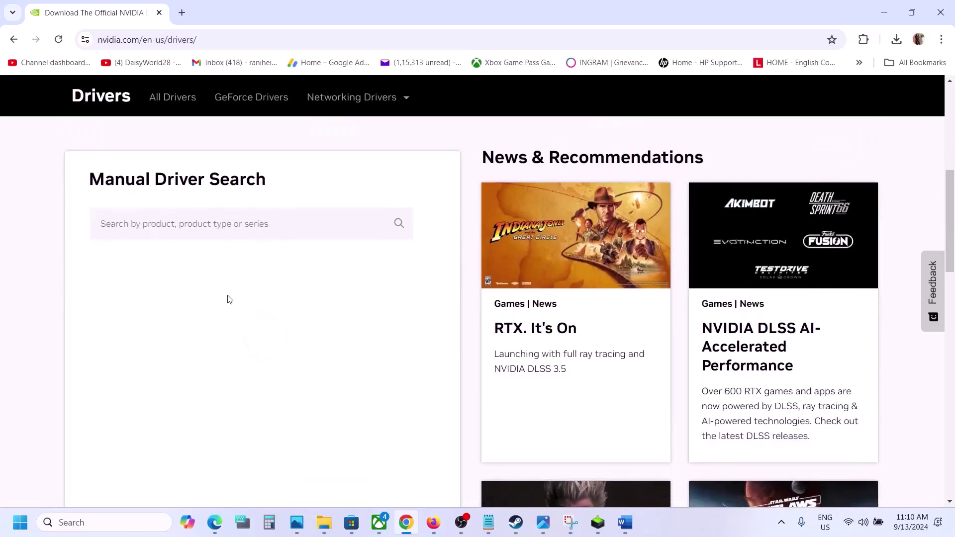
click(205, 314)
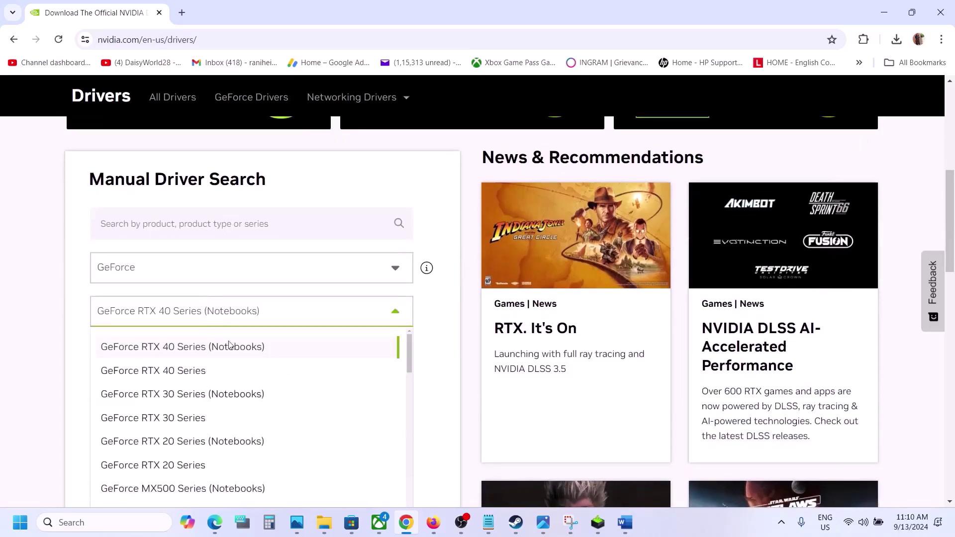
click(218, 398)
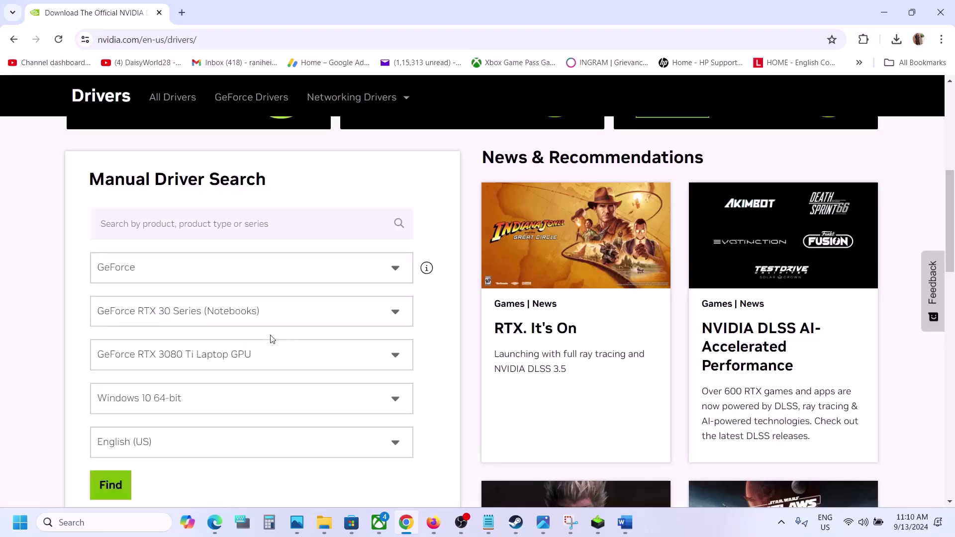
Step: Choose GeForce RTX 3050 Laptop GPU and Windows 11 for the driver search and find the matching drivers
click(227, 357)
scroll(238, 438, down, 3)
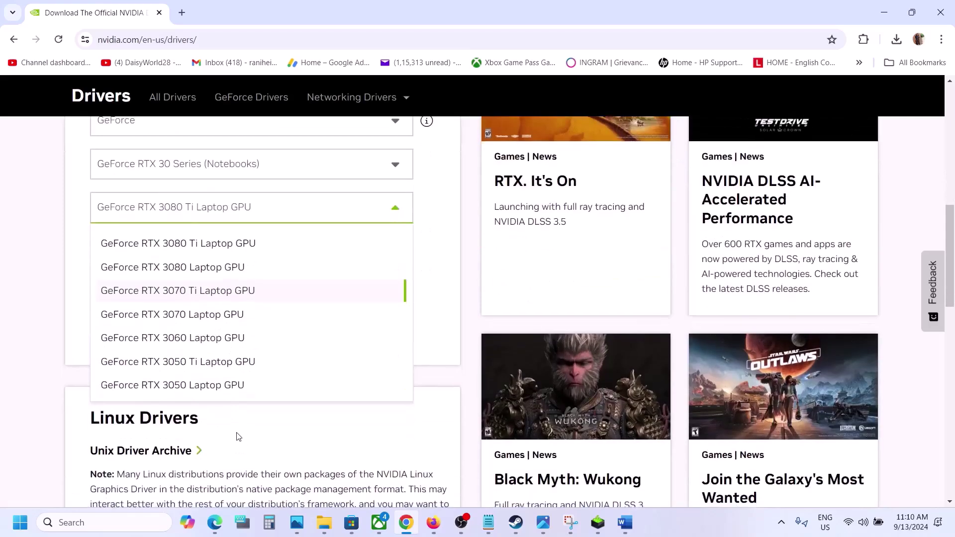
click(215, 388)
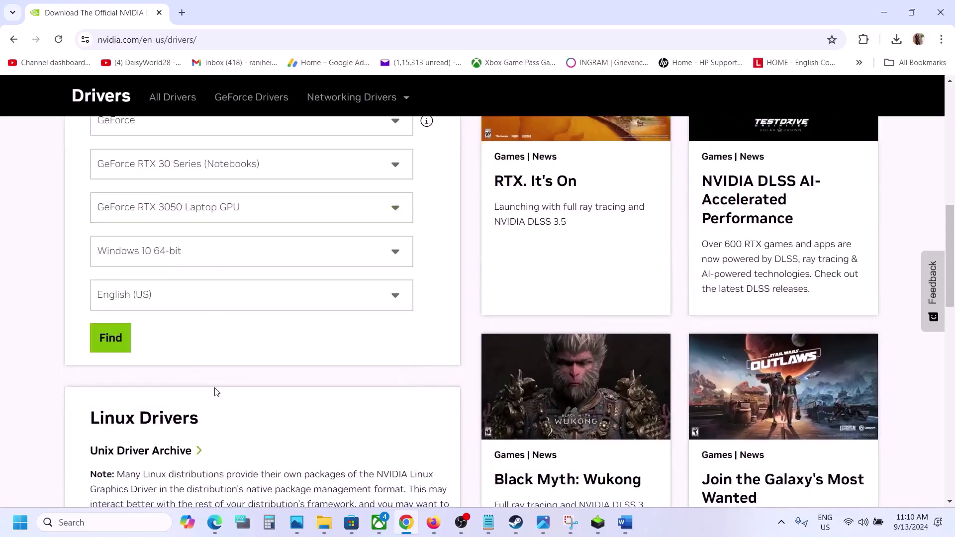
click(250, 255)
click(153, 311)
scroll(278, 318, up, 3)
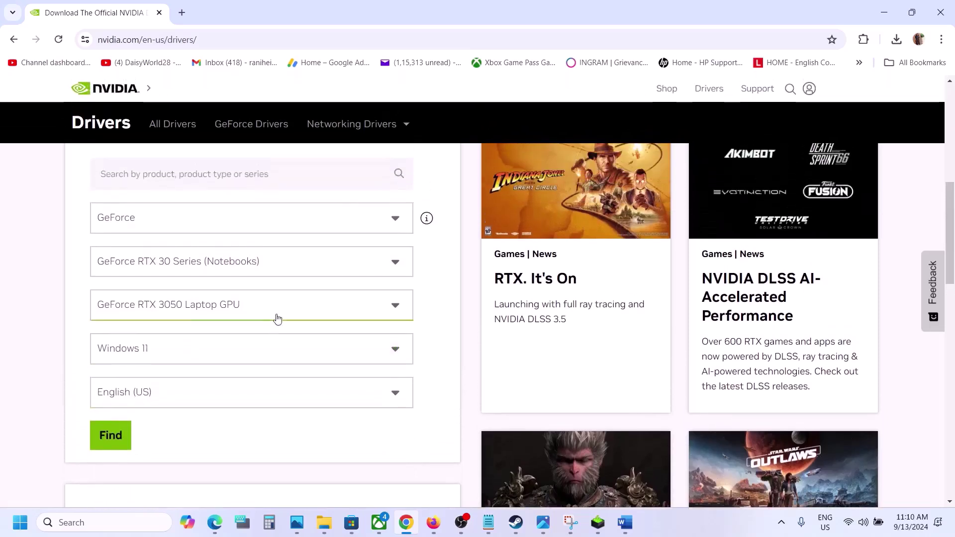
click(119, 490)
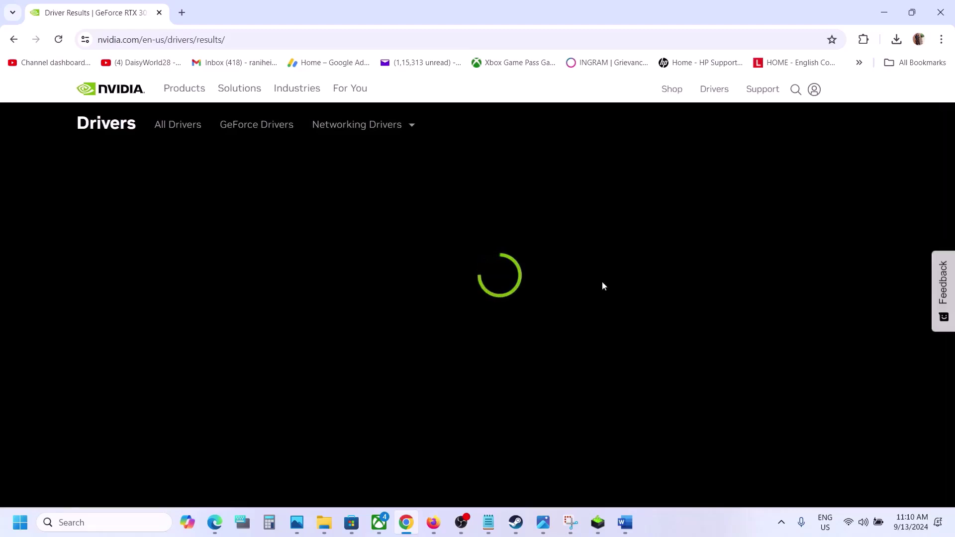
Step: Open the GeForce Game Ready Driver 561.09 from the results and download it
scroll(542, 302, down, 2)
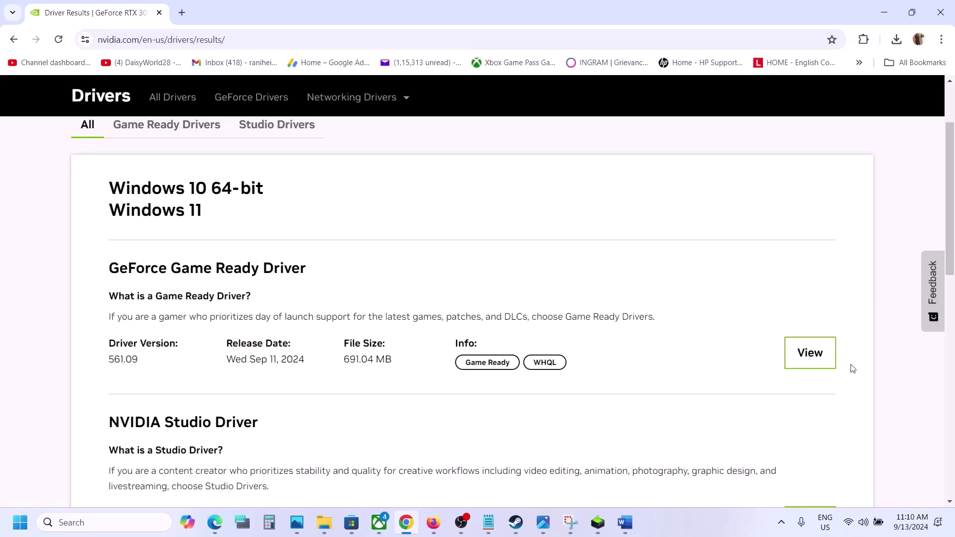
click(812, 362)
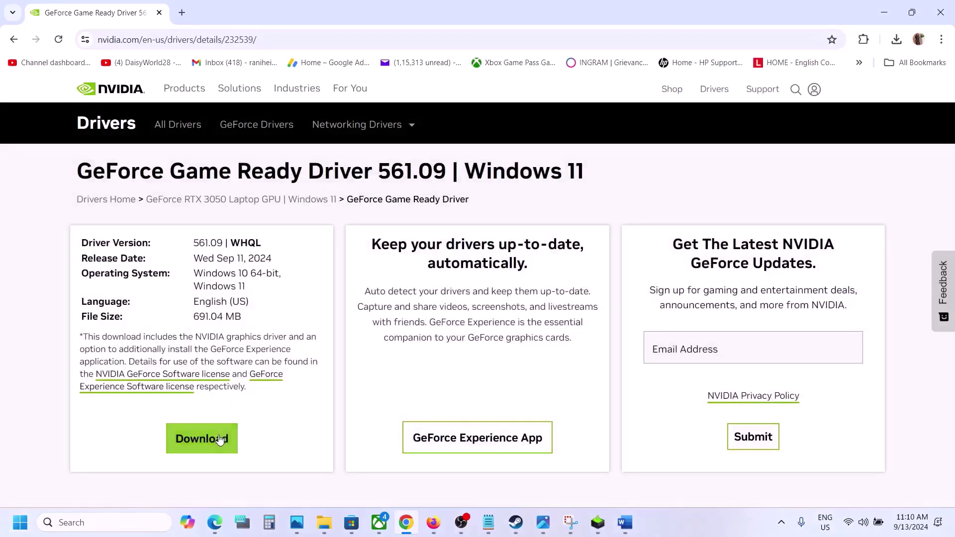
click(220, 440)
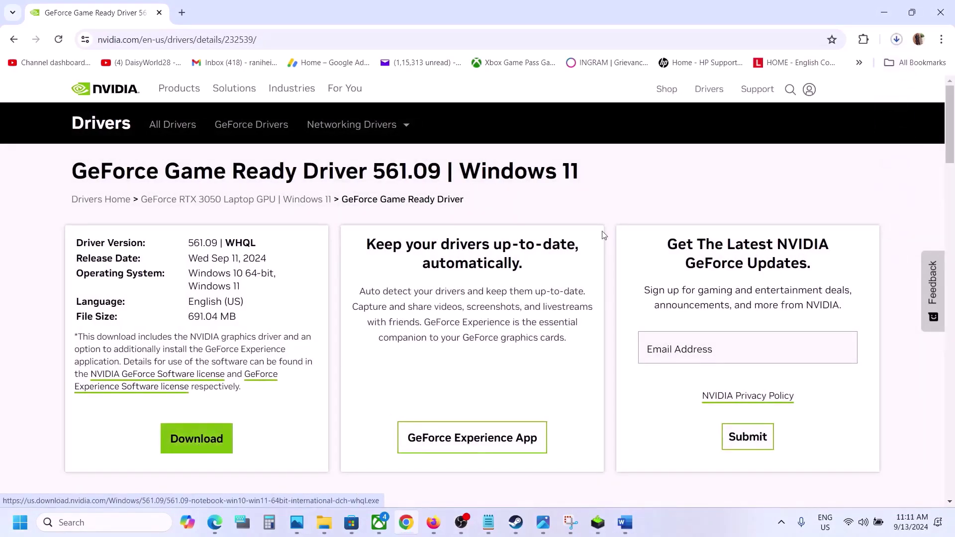
Step: Launch the downloaded 561.09 driver installer, accept the license and start a Custom (Advanced) install with Perform a clean installation enabled
click(897, 40)
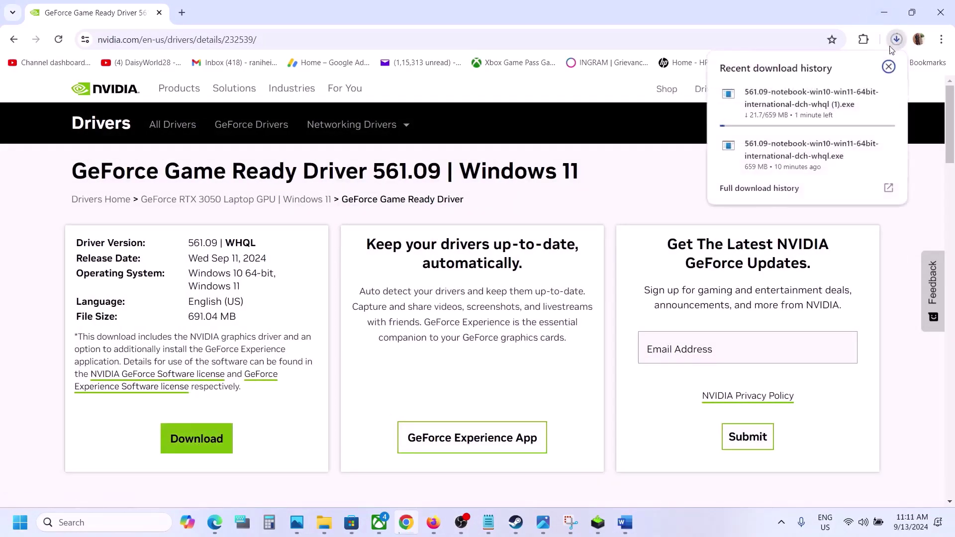
click(783, 162)
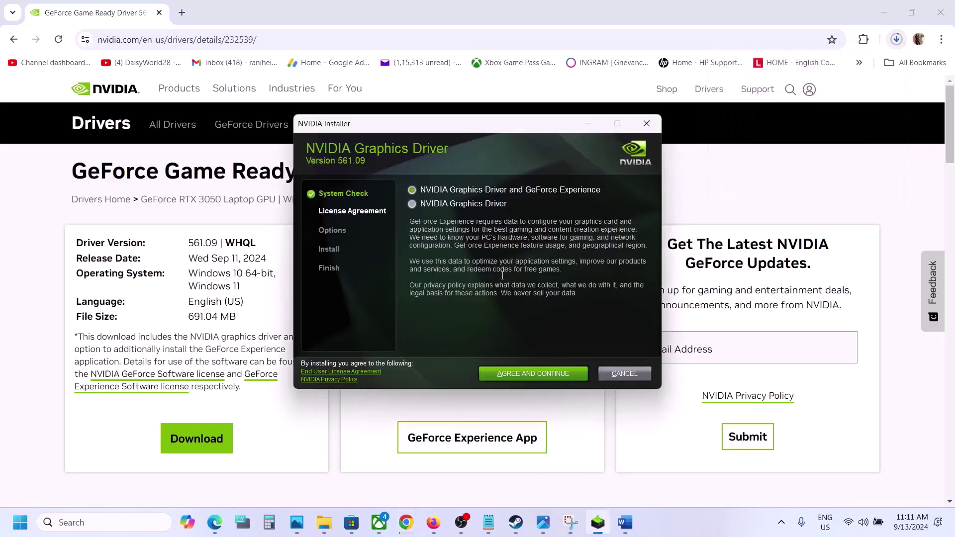
click(532, 373)
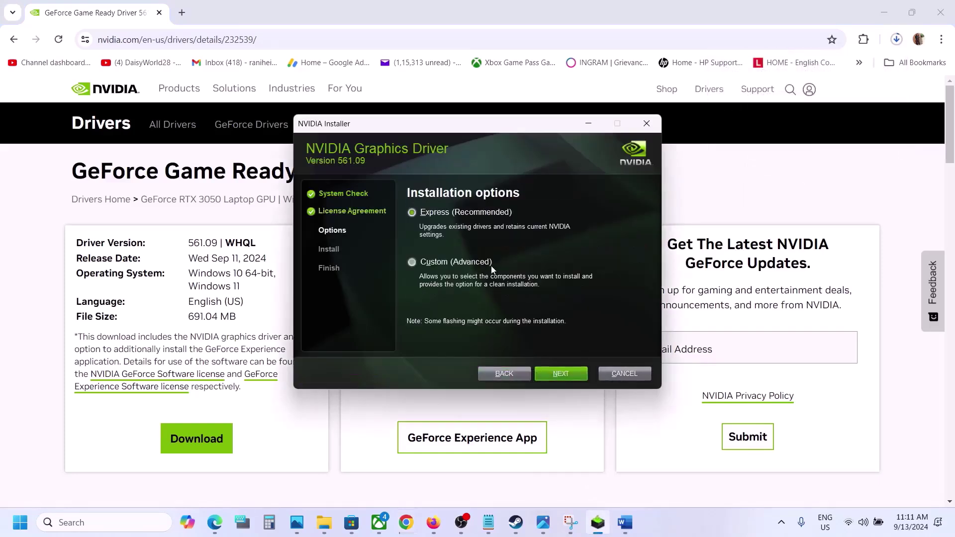
click(415, 261)
click(566, 375)
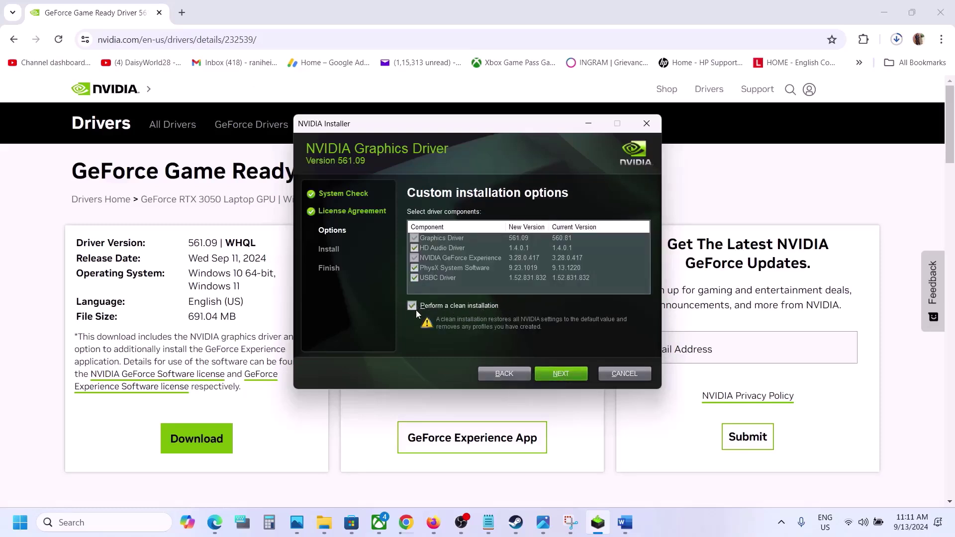
click(563, 375)
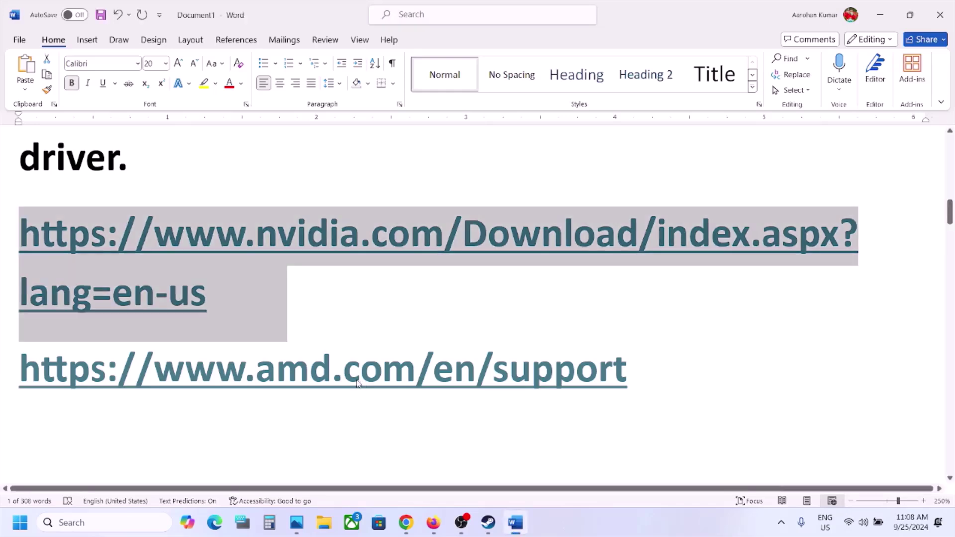
Step: In the Word document, select the AMD support link and review Step 5 about running the game on the dedicated graphics card
drag(161, 370, 628, 371)
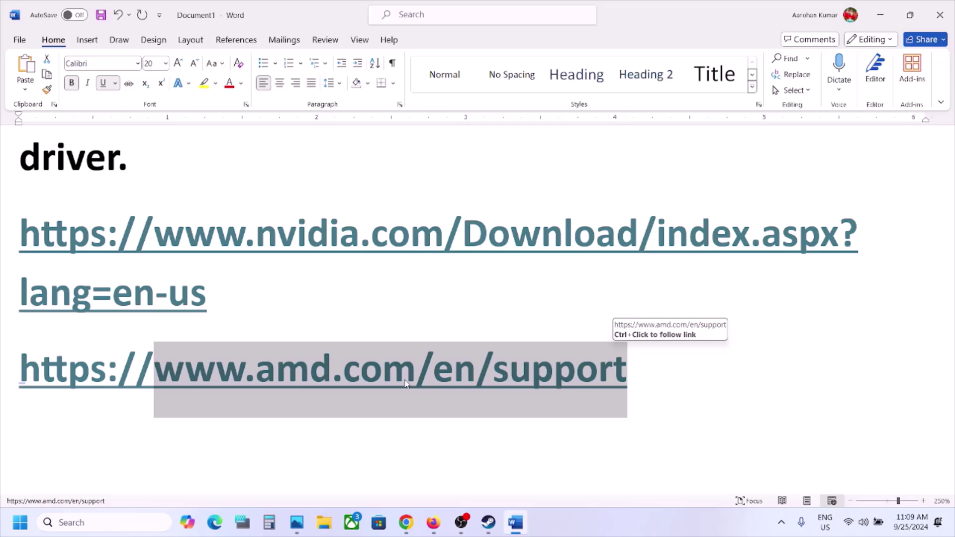
scroll(383, 417, down, 3)
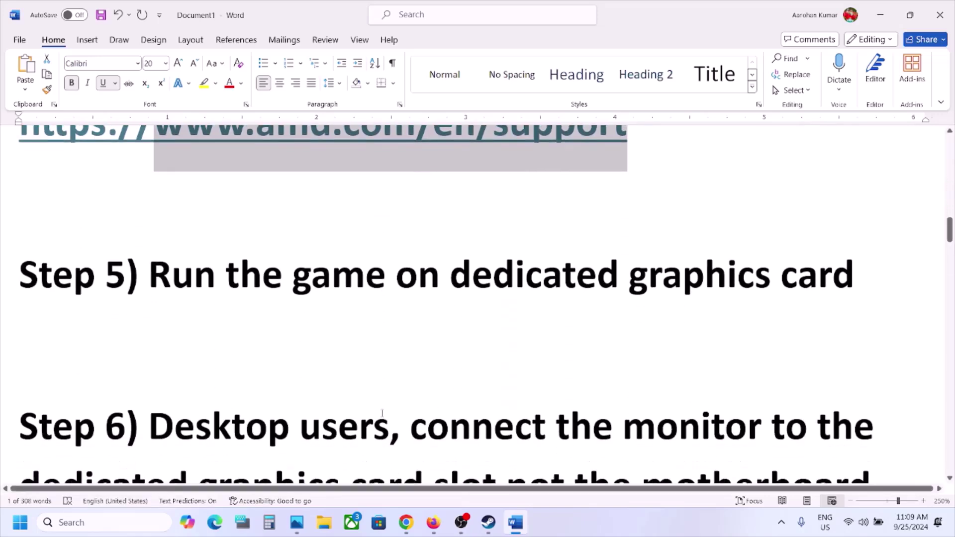
scroll(383, 417, up, 1)
double_click(664, 362)
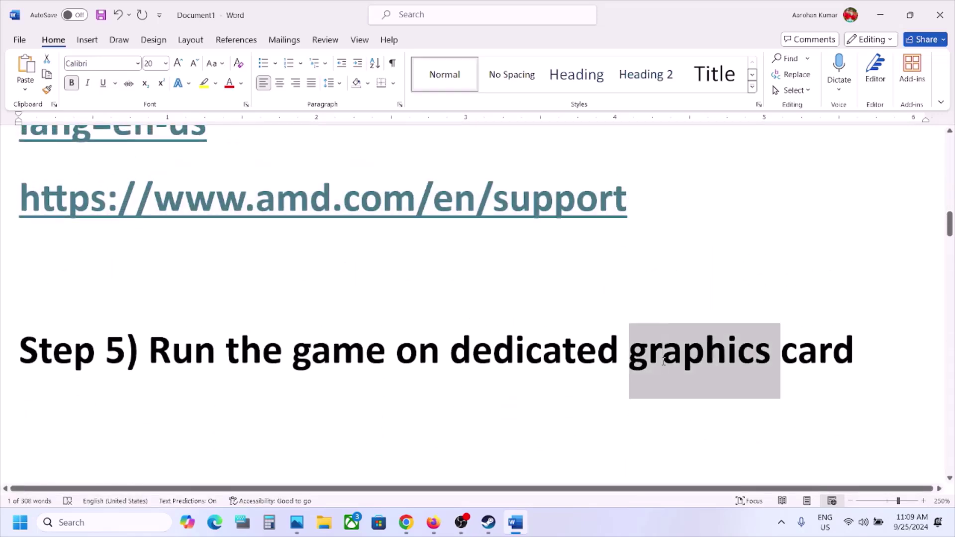
Step: Search Windows for the graphics settings and open the Graphics page of the display settings
click(113, 523)
text(graphics settings)
key(Return)
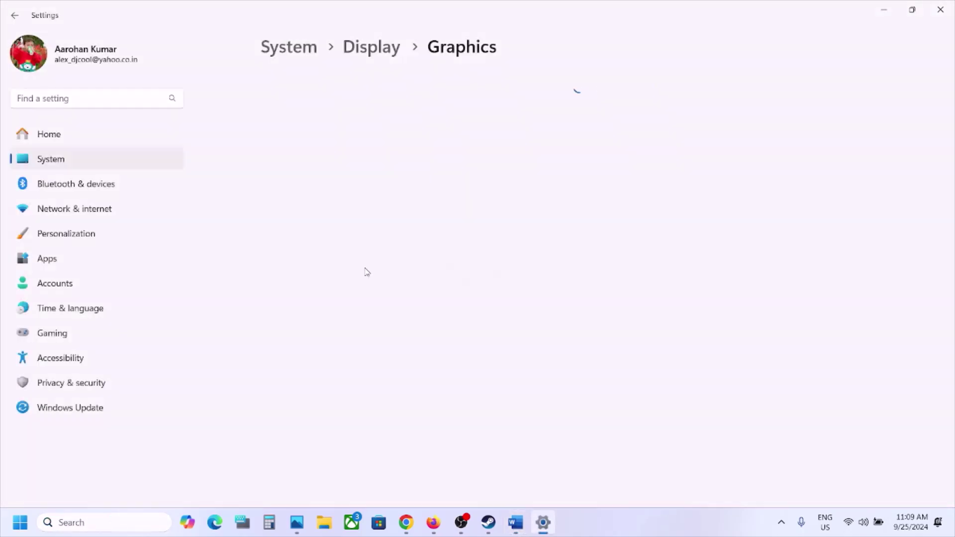
click(97, 519)
text(graphics)
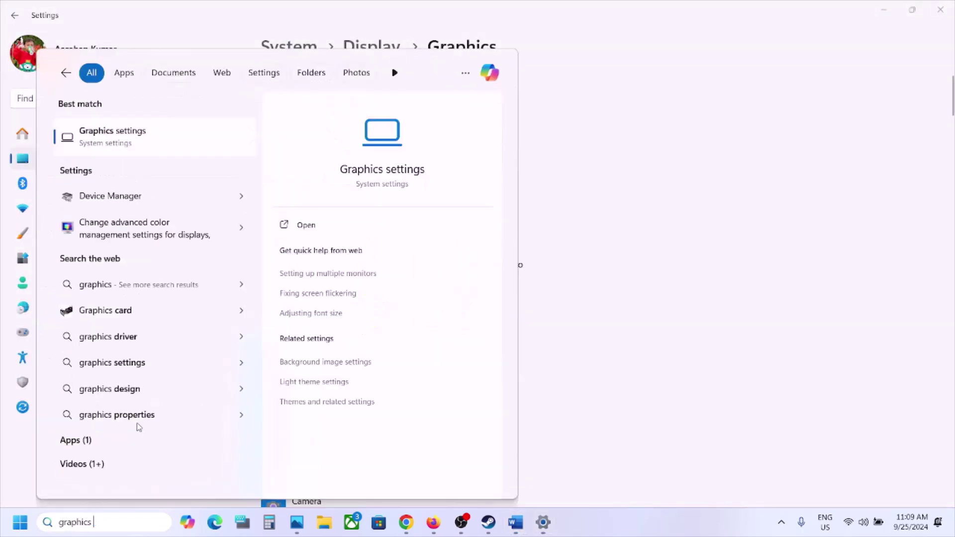
click(145, 149)
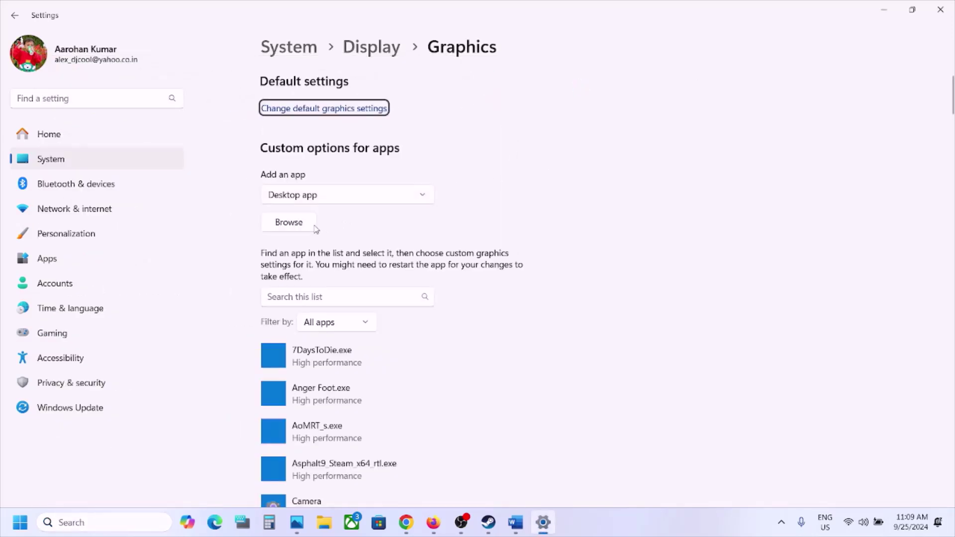
Step: Browse for a desktop app to add and go to C:\Program Files (x86)\Steam\steamapps\common
click(298, 225)
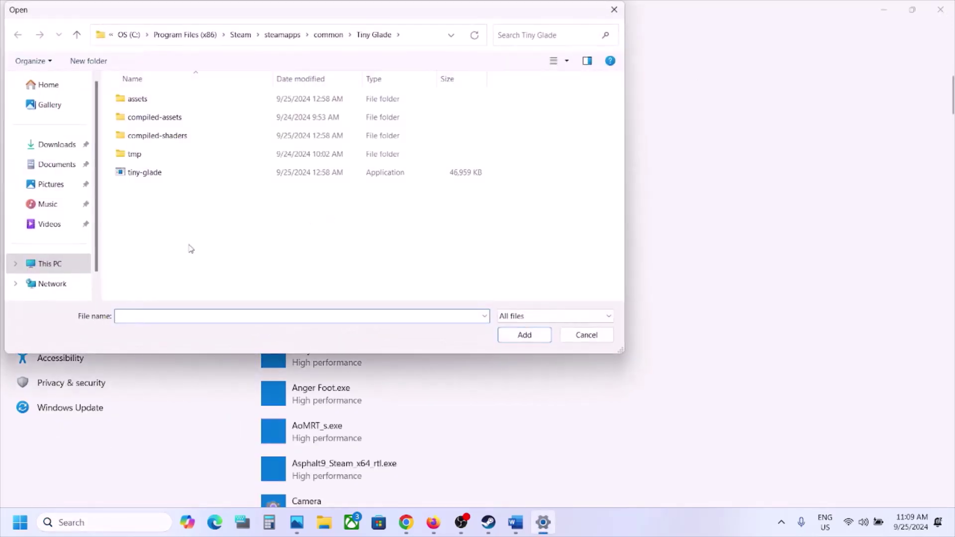
click(50, 264)
double_click(190, 111)
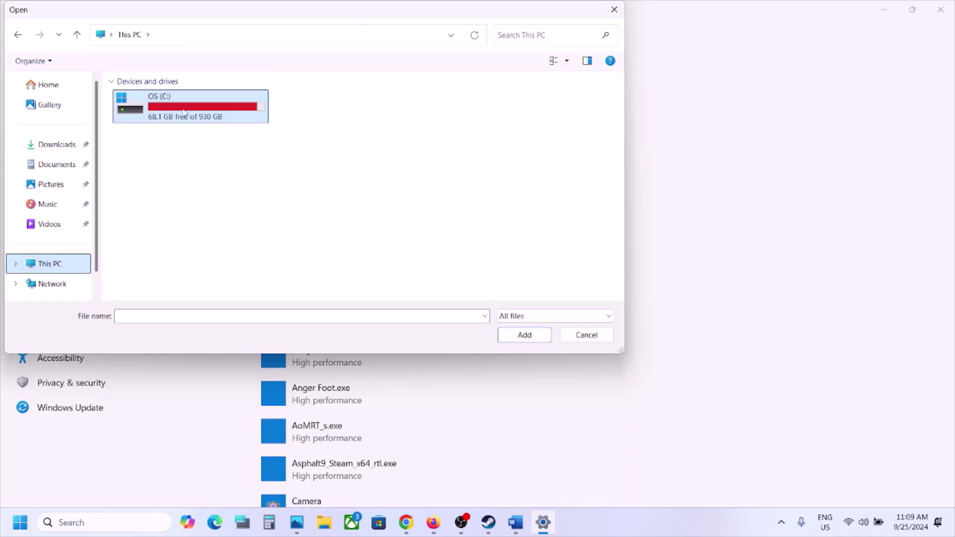
scroll(184, 129, down, 3)
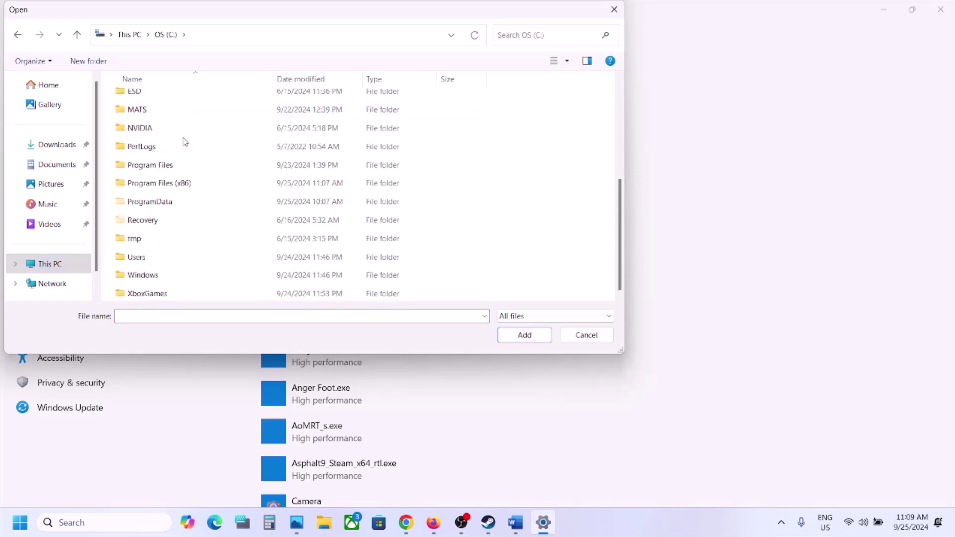
double_click(175, 183)
scroll(176, 185, down, 5)
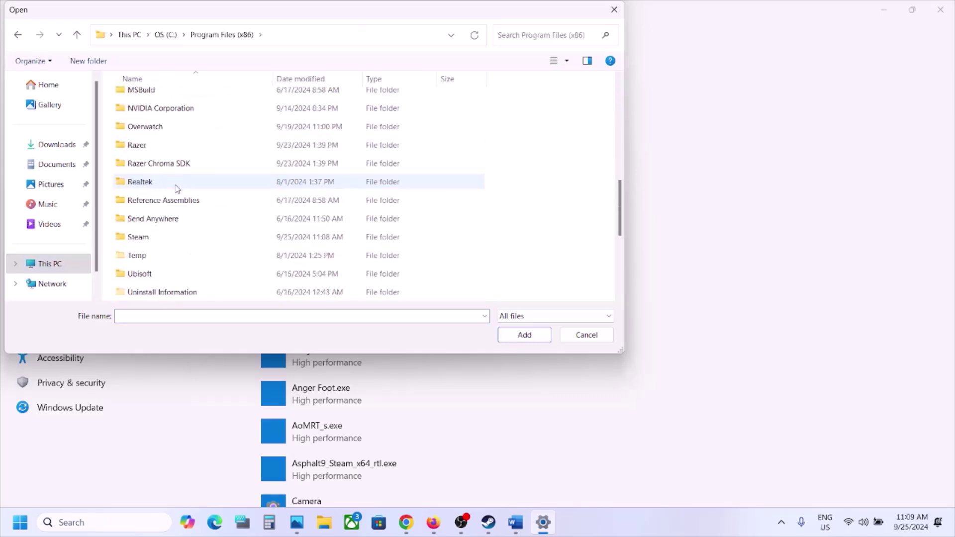
double_click(174, 236)
scroll(173, 219, down, 5)
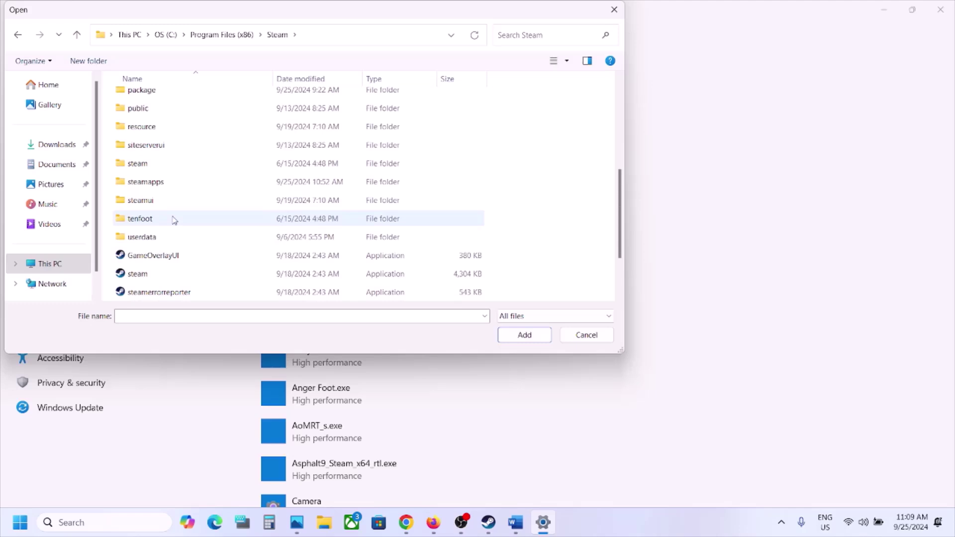
double_click(146, 182)
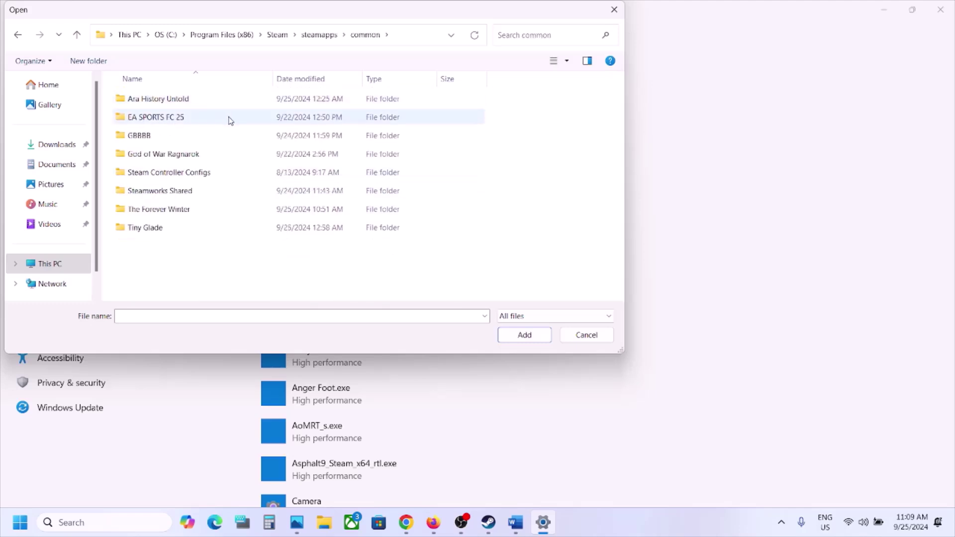
Step: Add the ForeverWinter application from The Forever Winter\Windows folder to the apps with custom graphics options
click(182, 209)
double_click(181, 209)
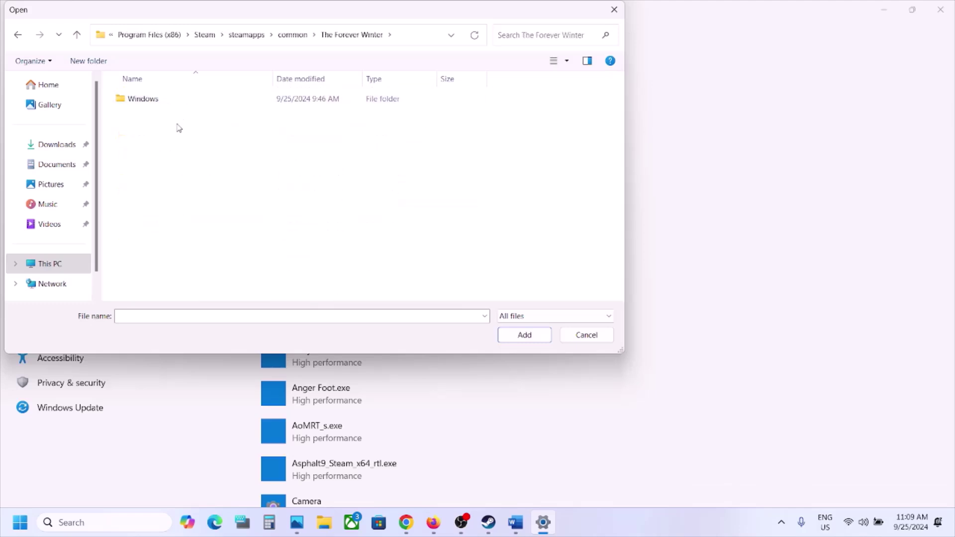
double_click(157, 104)
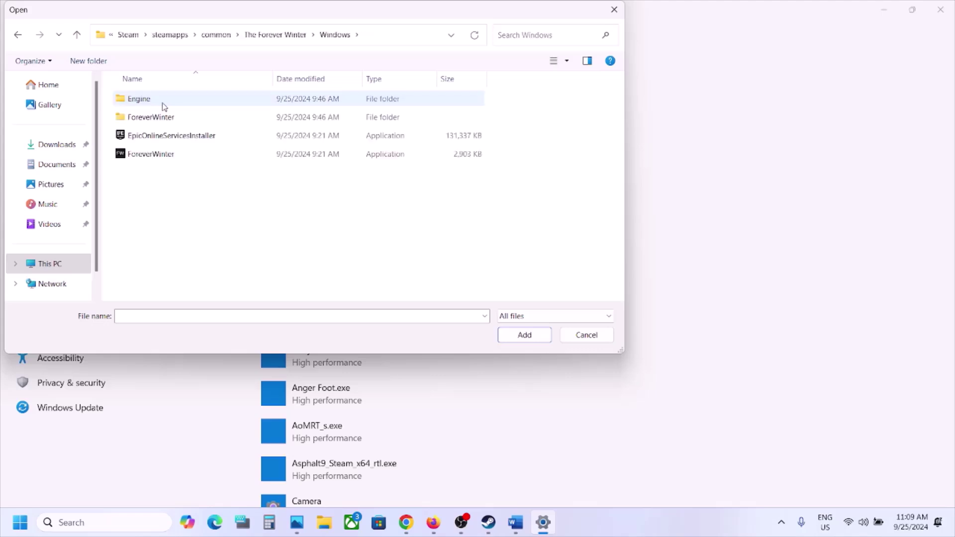
click(165, 155)
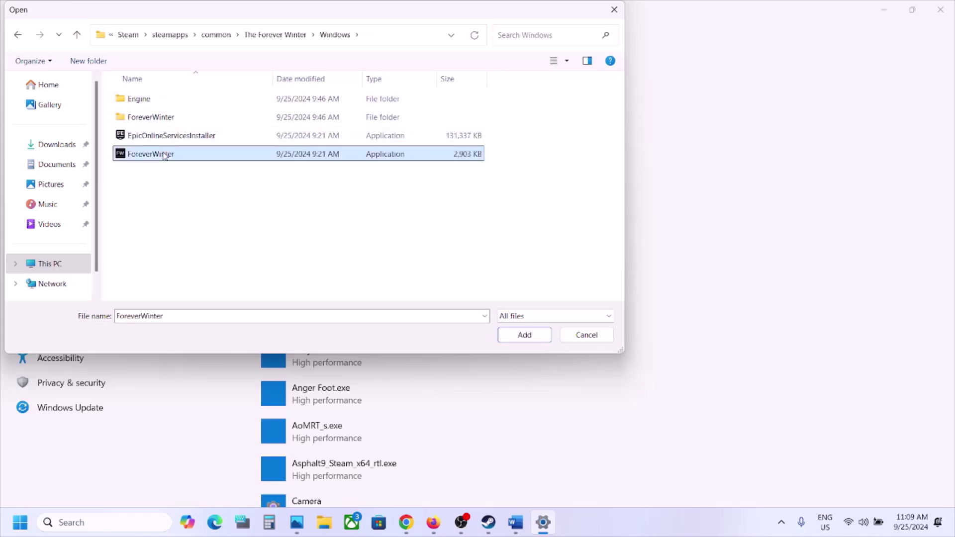
click(520, 334)
Step: Set the graphics preference of Forever Winter to High performance and save it
scroll(378, 328, down, 2)
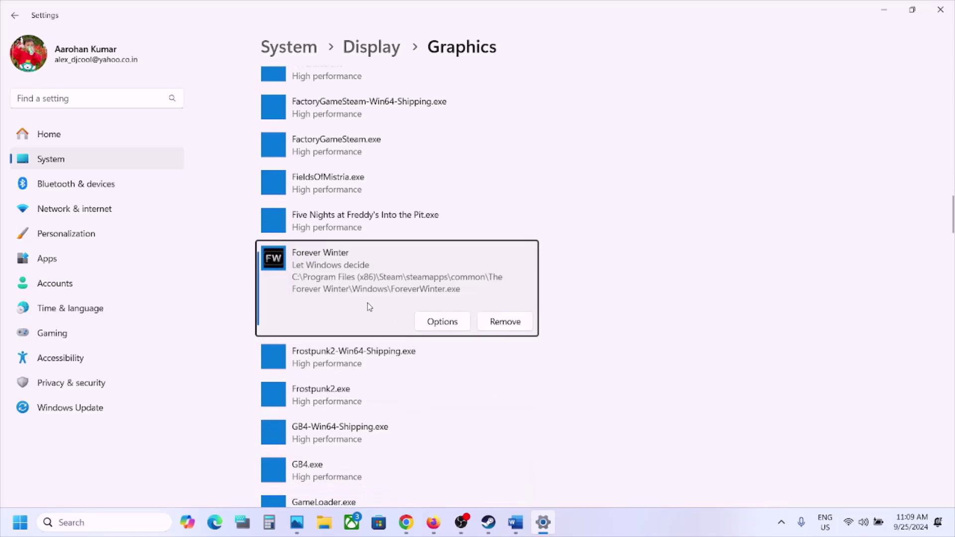
click(438, 320)
click(404, 252)
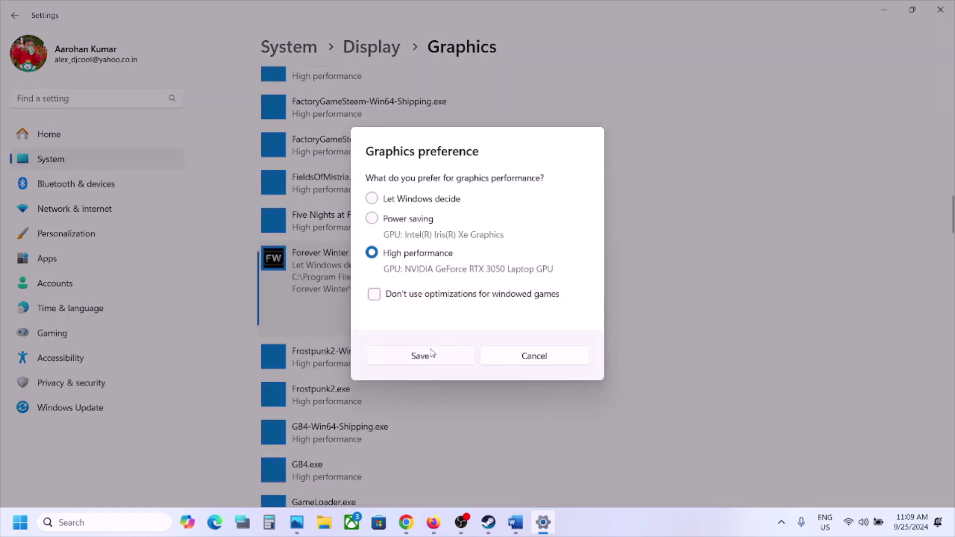
click(422, 355)
Step: Add the ForeverWinter-Win64-Shipping application from the ForeverWinter\Binaries\Win64 folder to the apps with custom graphics options
scroll(428, 348, up, 10)
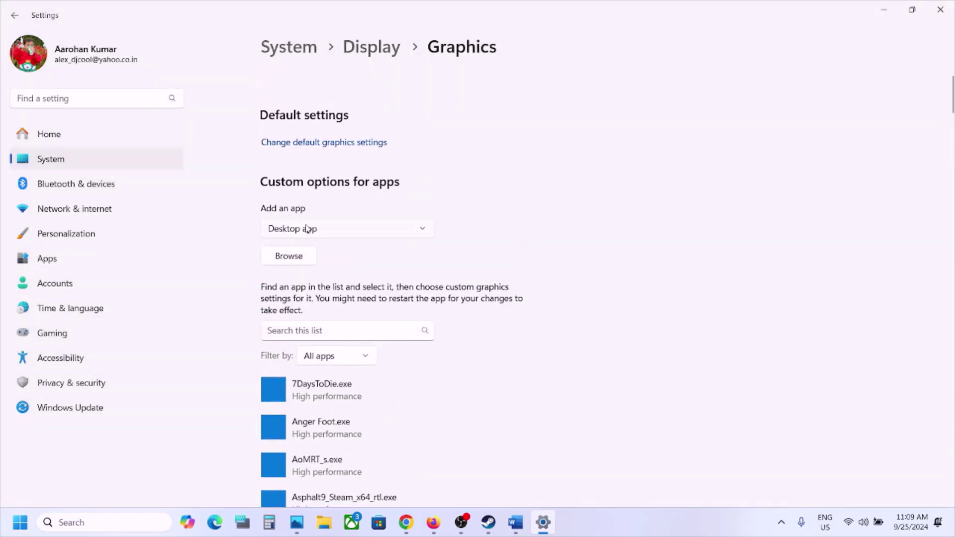
click(293, 256)
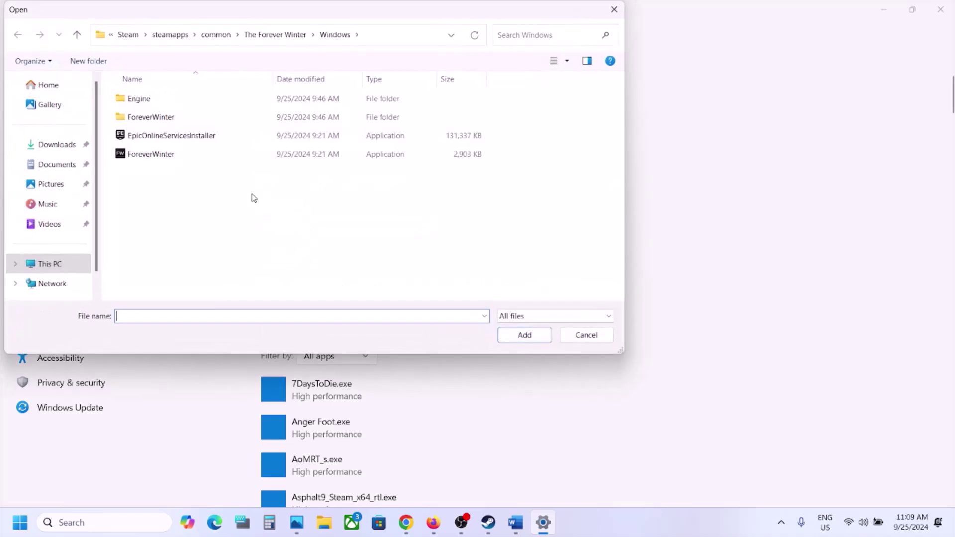
double_click(154, 118)
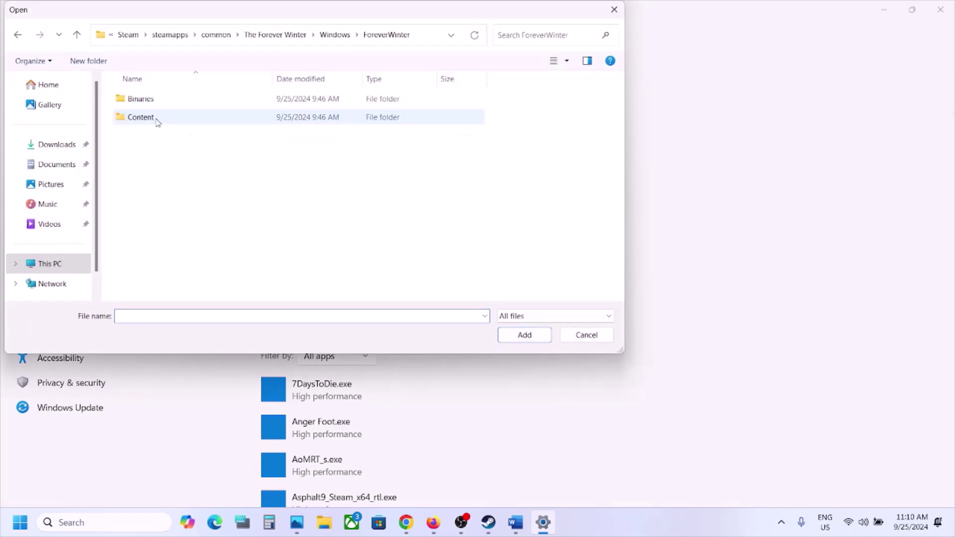
double_click(151, 102)
double_click(151, 103)
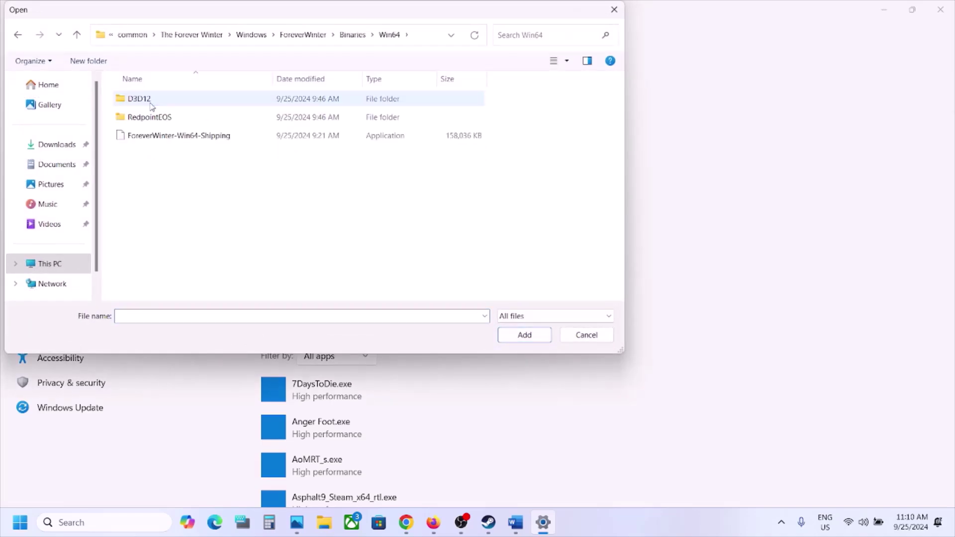
click(188, 136)
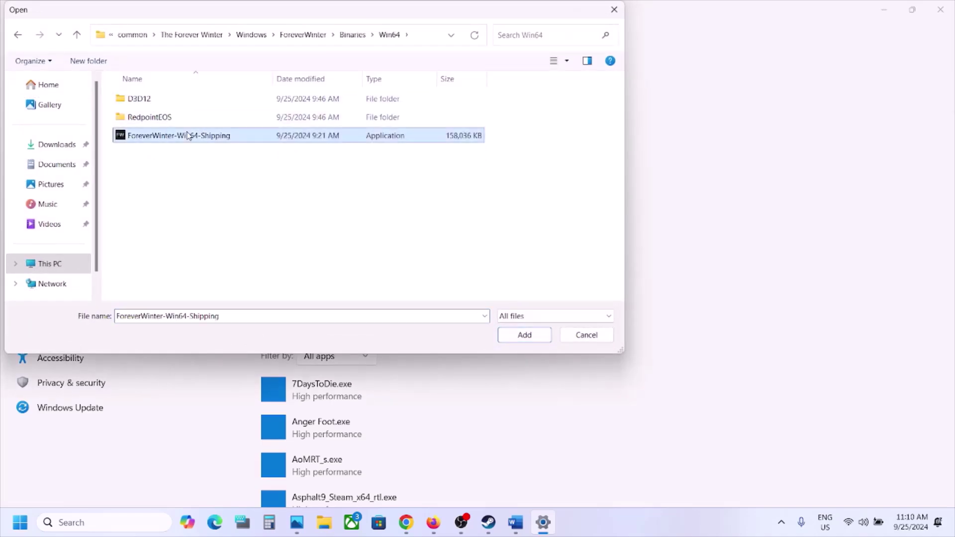
click(525, 336)
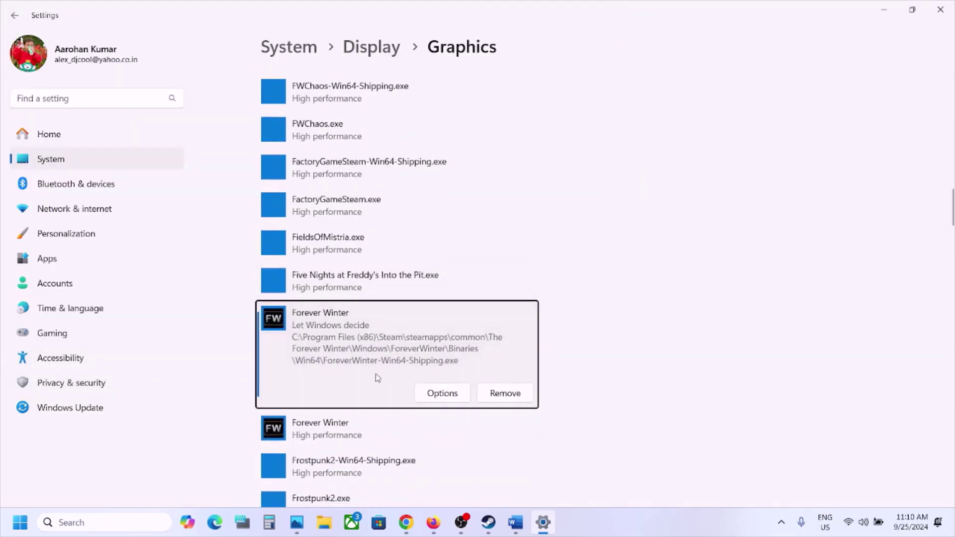
Step: Save High performance as the graphics preference for ForeverWinter-Win64-Shipping.exe and close the settings
click(442, 393)
click(400, 259)
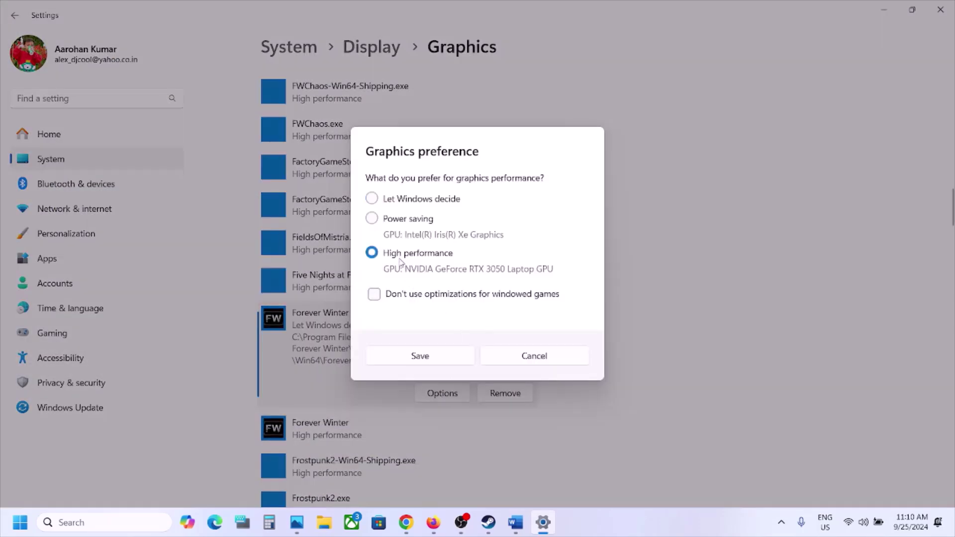
click(437, 352)
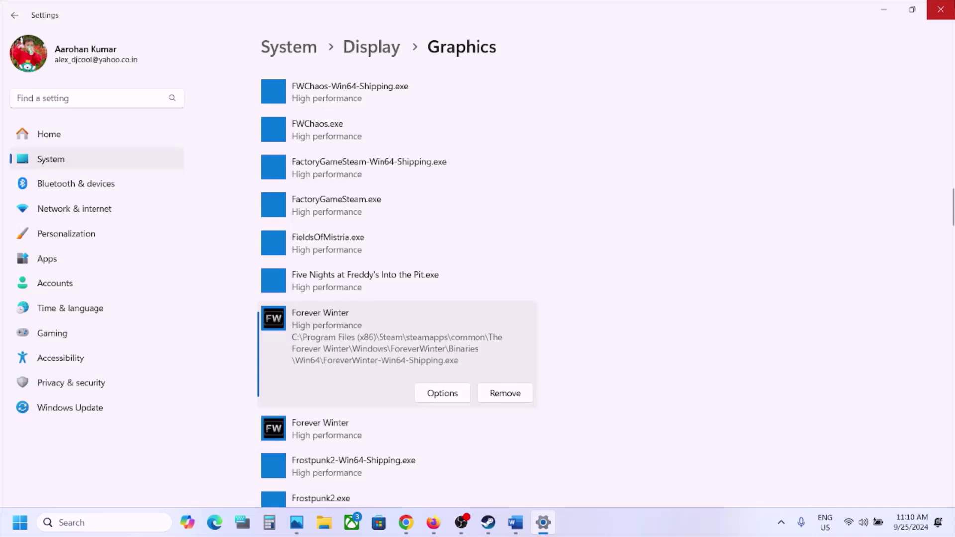
click(941, 10)
Step: Read step 6 in the Word document about which graphics slot desktop users should connect the monitor to
scroll(347, 360, down, 5)
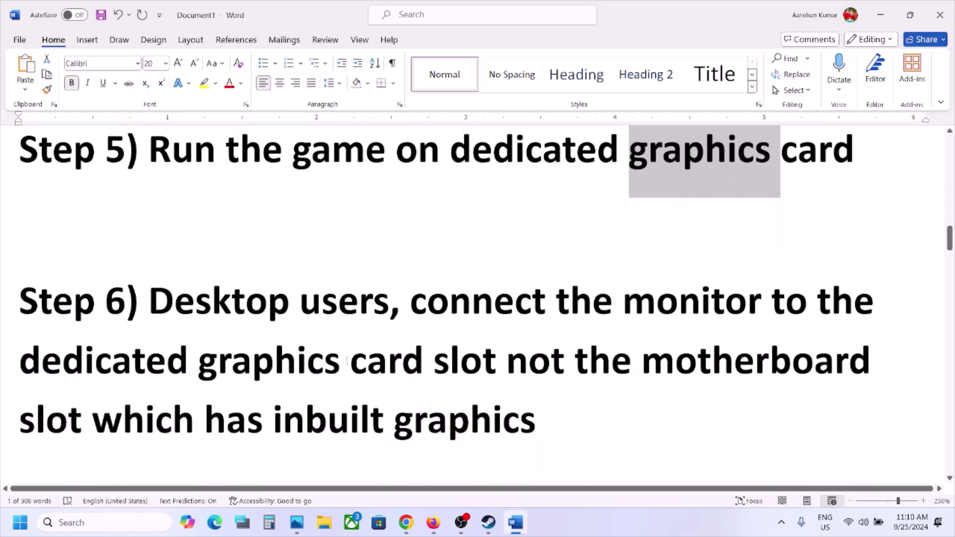
drag(155, 311, 546, 295)
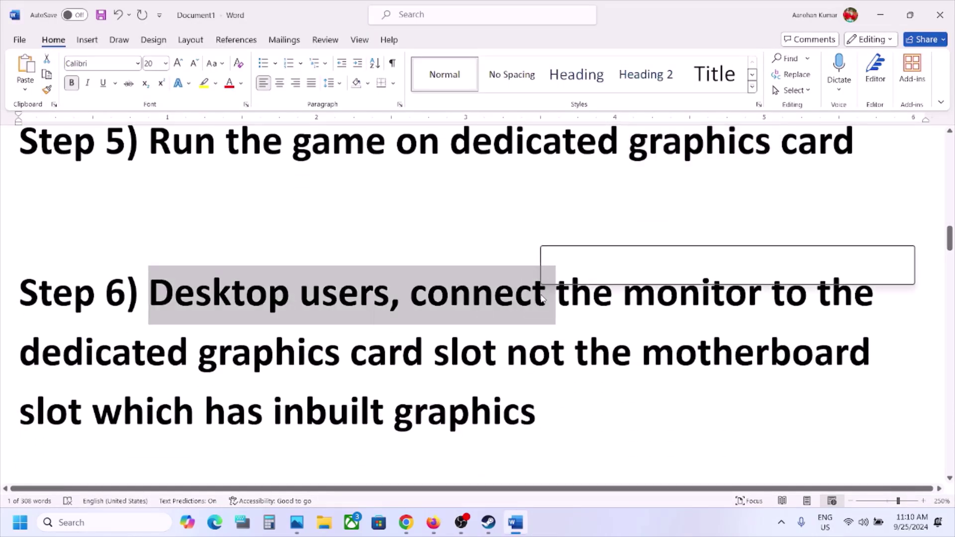
click(546, 294)
click(443, 297)
drag(451, 296, 420, 359)
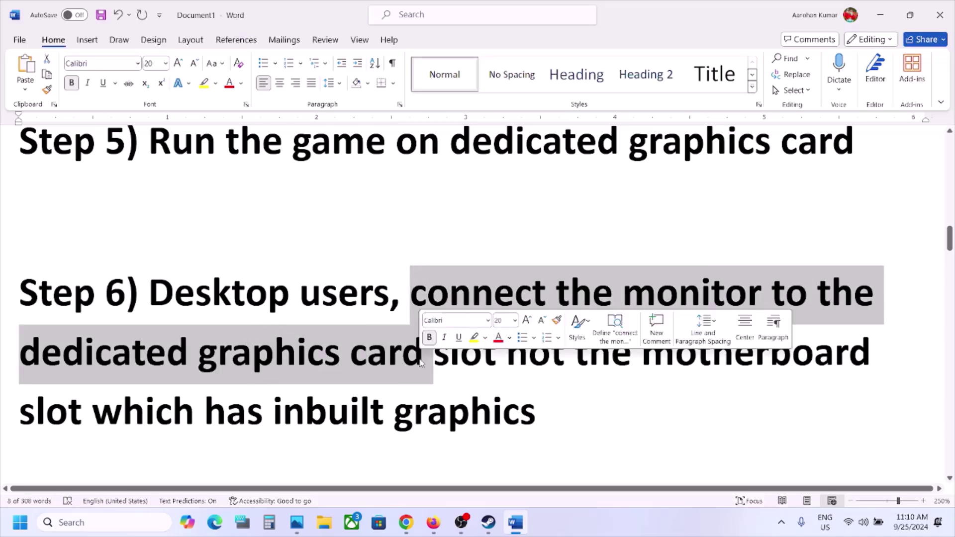
click(420, 361)
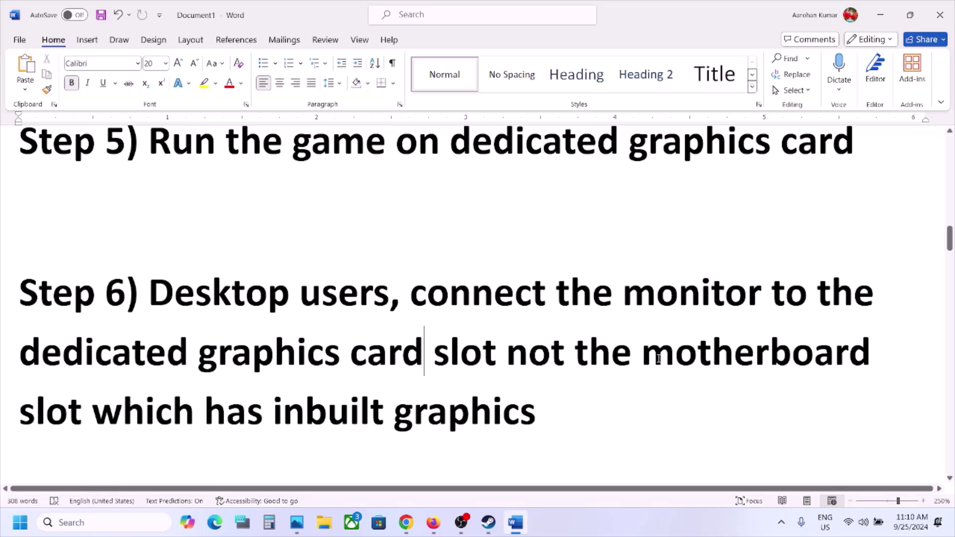
drag(643, 358, 792, 358)
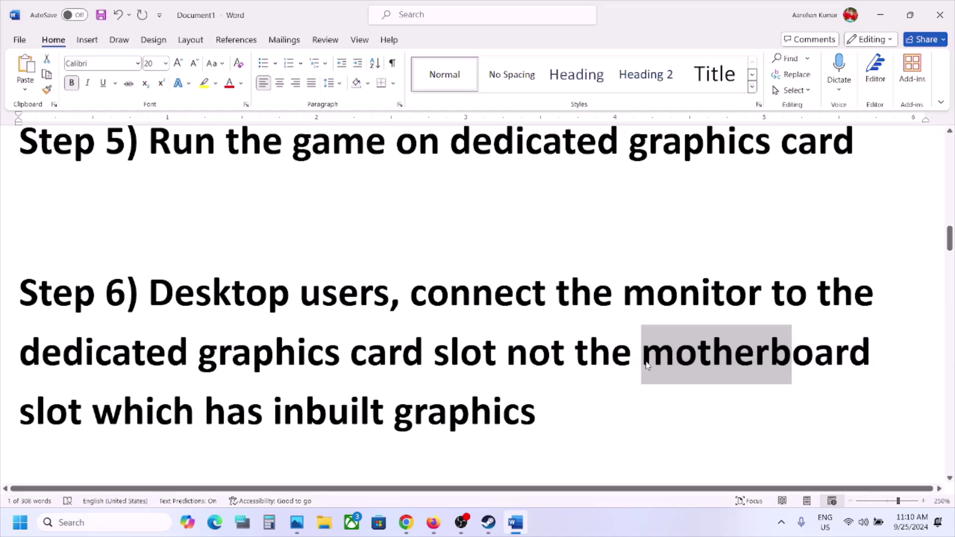
drag(643, 358, 535, 431)
click(600, 385)
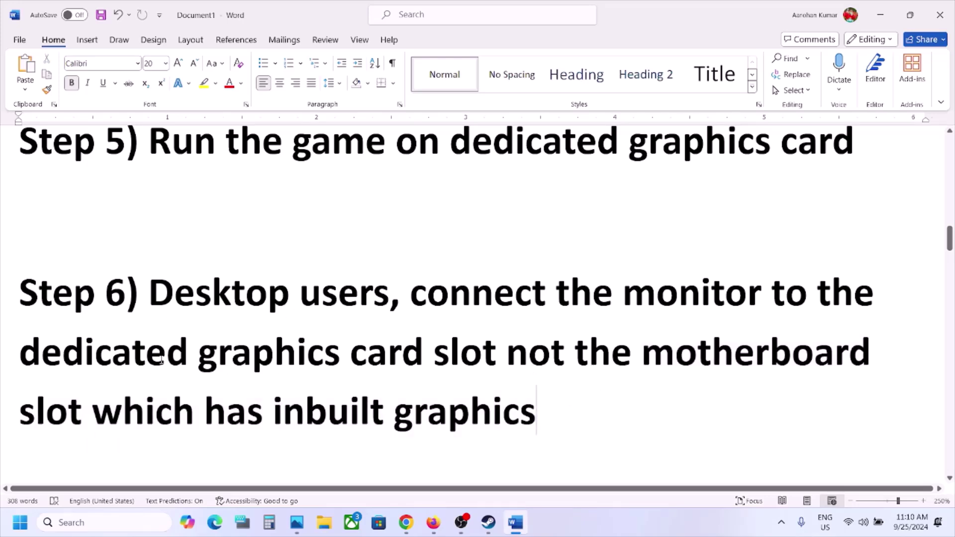
drag(65, 354, 433, 349)
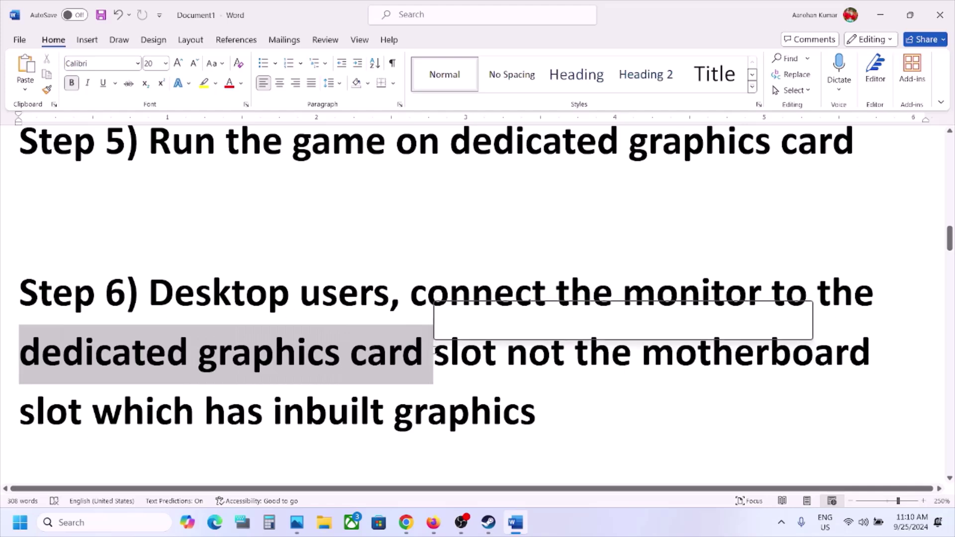
click(434, 350)
scroll(434, 349, down, 3)
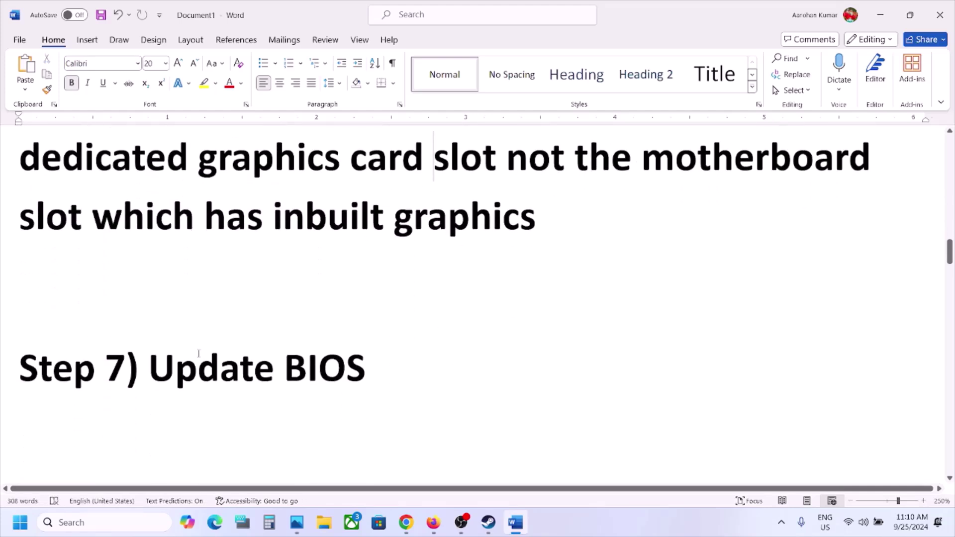
Step: Read the Update BIOS and virtual memory steps in the document and check the laptop's battery charge level
drag(198, 354, 384, 368)
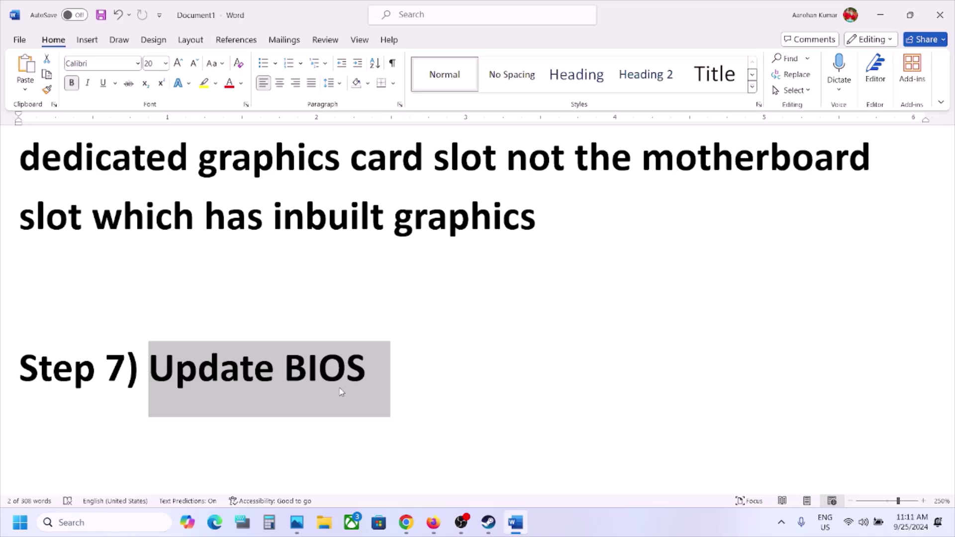
click(879, 524)
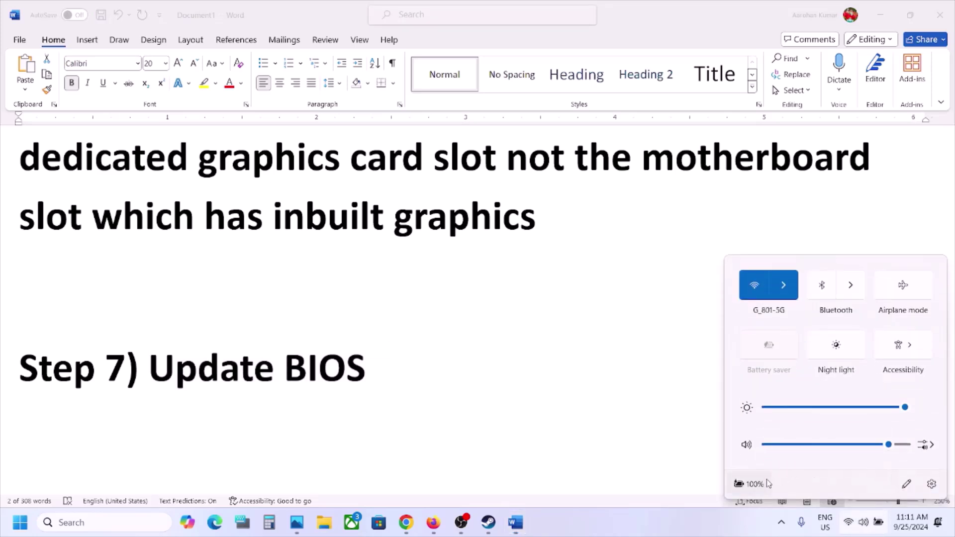
mouse_move(767, 485)
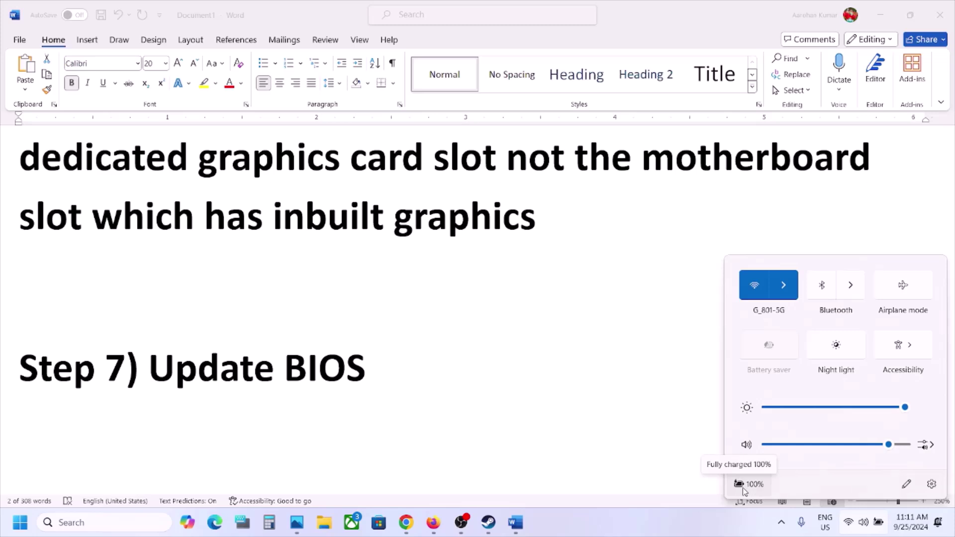
drag(367, 359, 253, 373)
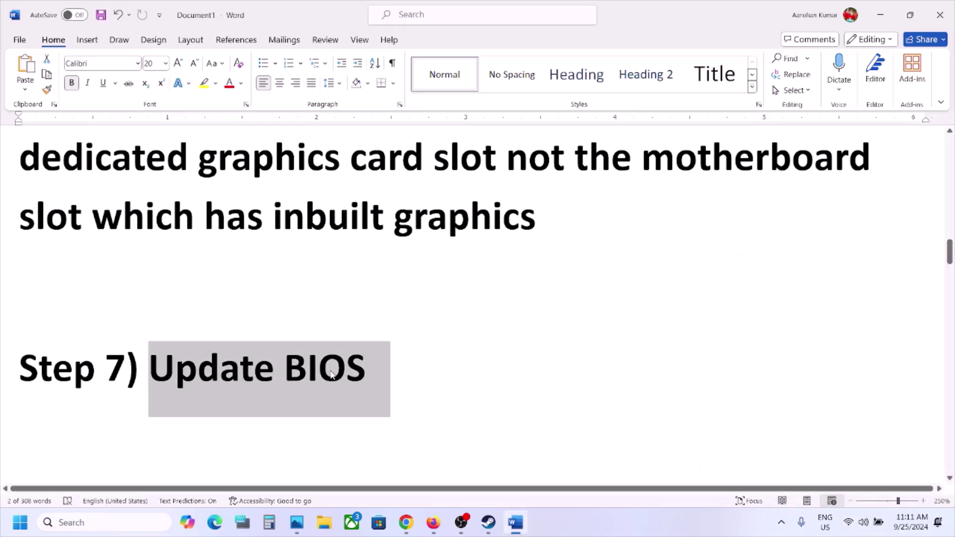
scroll(331, 373, down, 5)
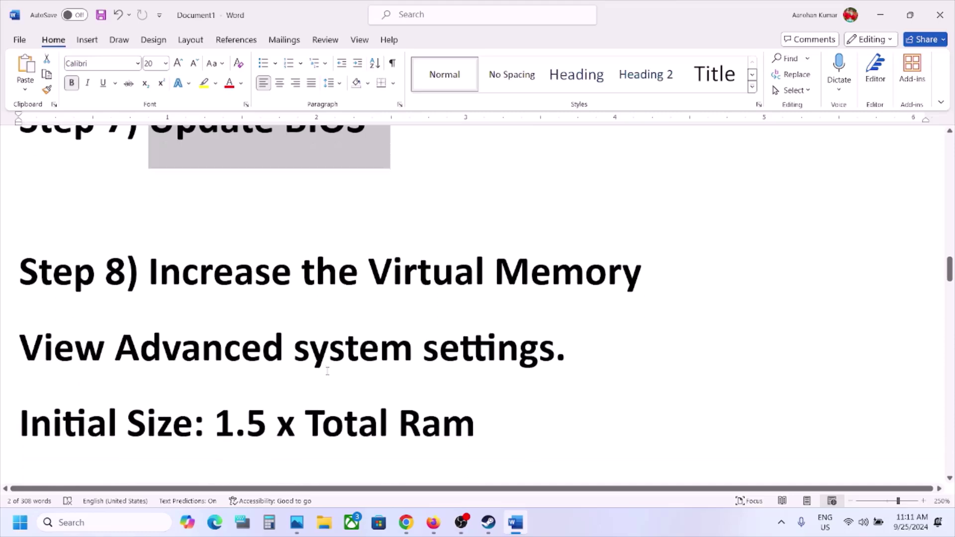
click(582, 535)
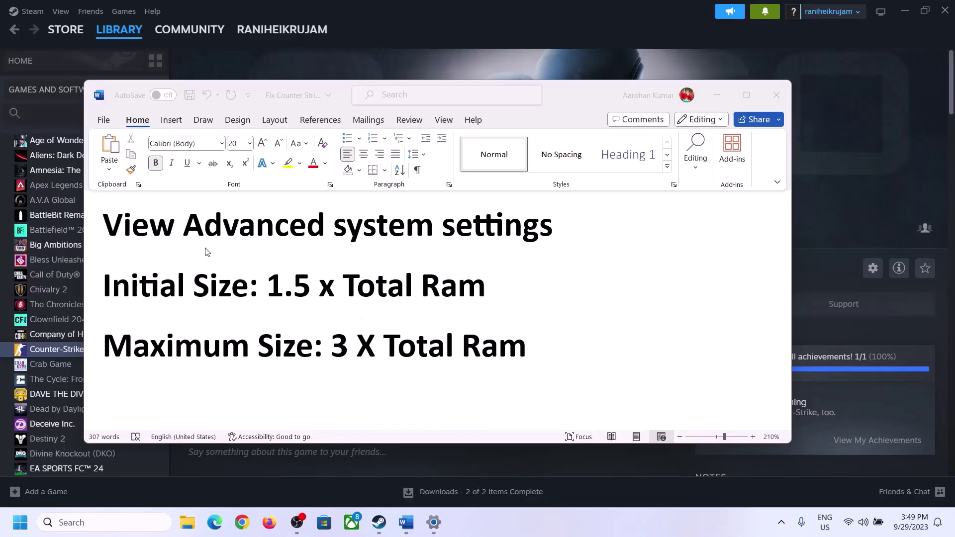
Step: Copy "View Advanced system settings" from the document, search Windows for it and open the matching control panel item
click(136, 231)
drag(113, 229, 523, 240)
key(ctrl+c)
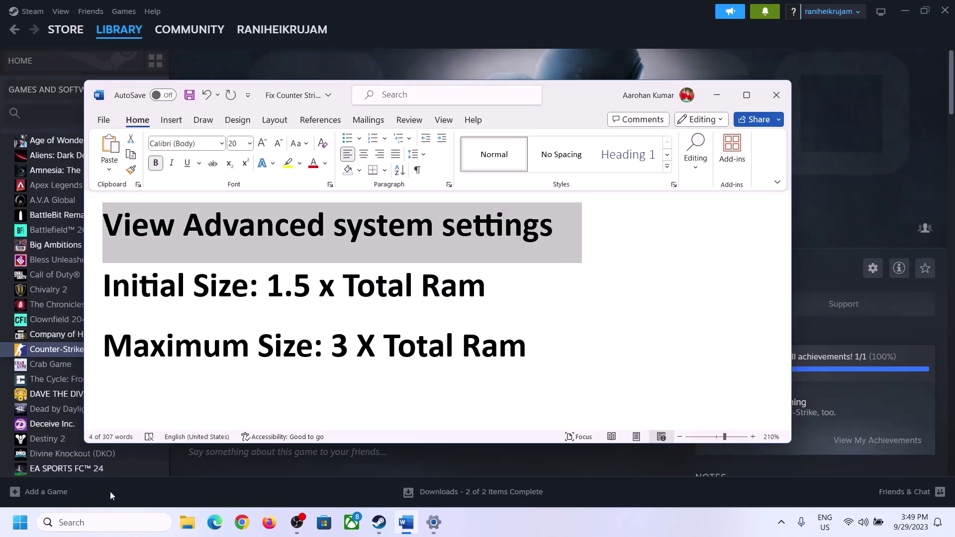
click(112, 522)
key(ctrl+v)
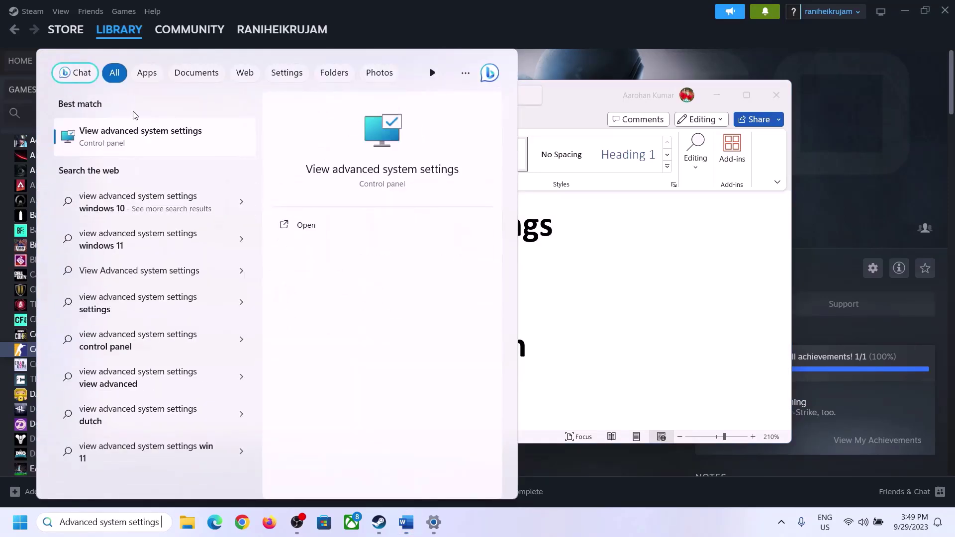
click(135, 144)
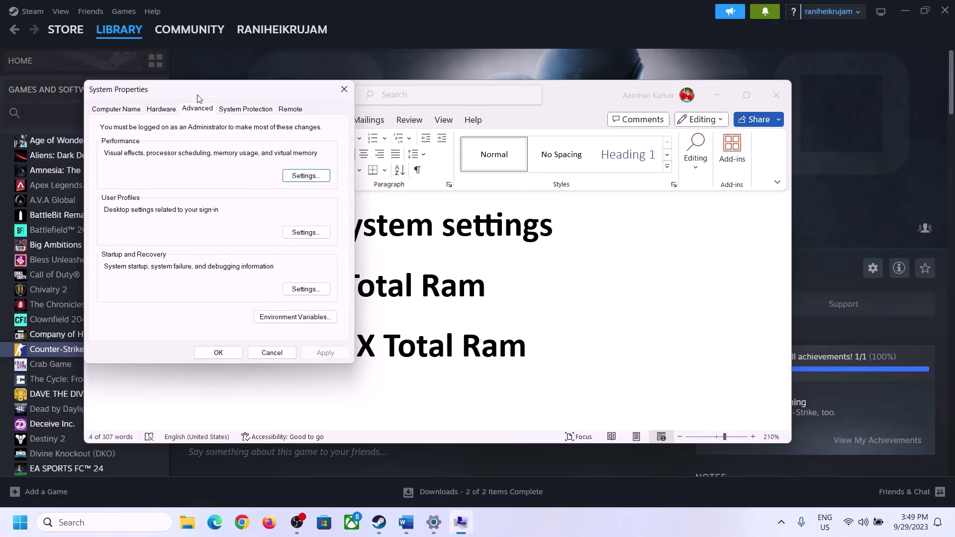
Step: In the virtual memory settings, turn off automatic paging file management for all drives and choose a custom size for drive C:
drag(199, 97, 428, 173)
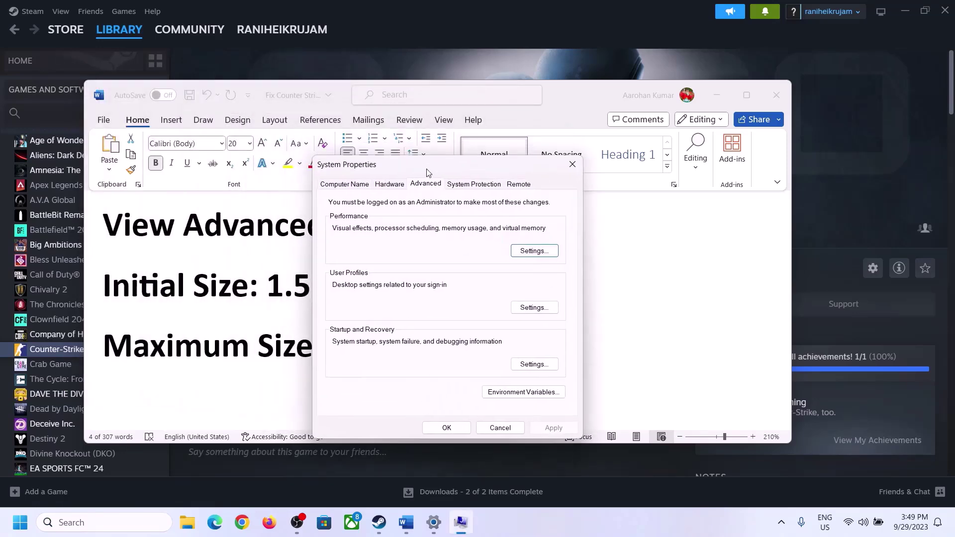
click(534, 254)
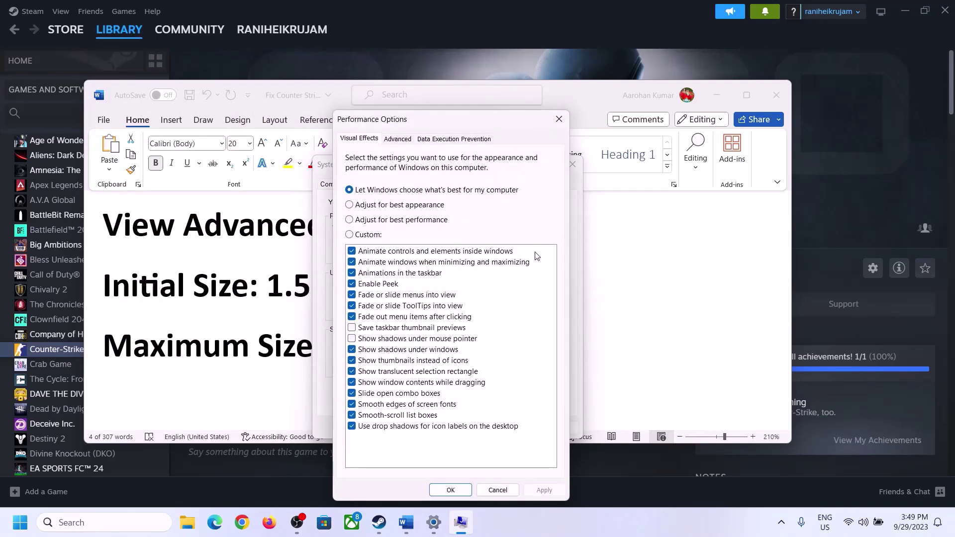
click(398, 139)
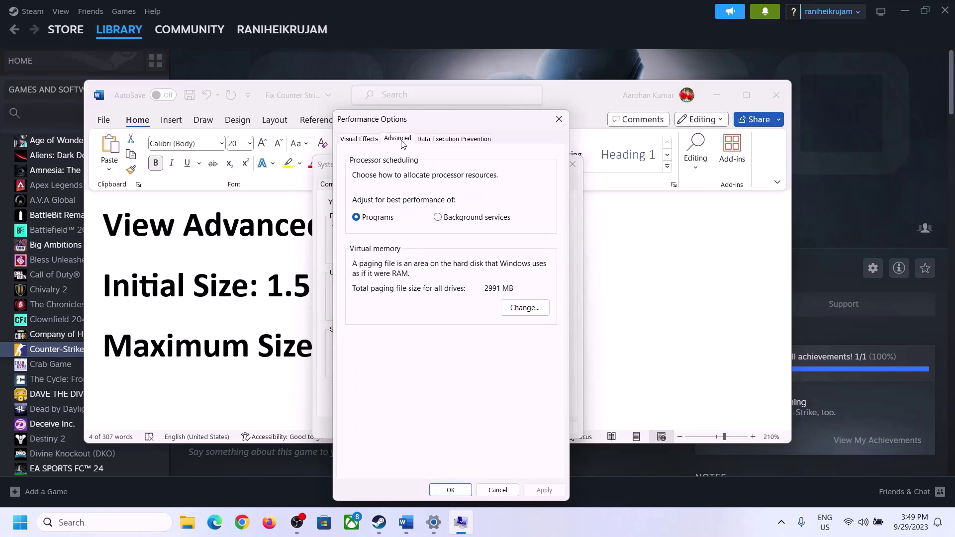
click(528, 309)
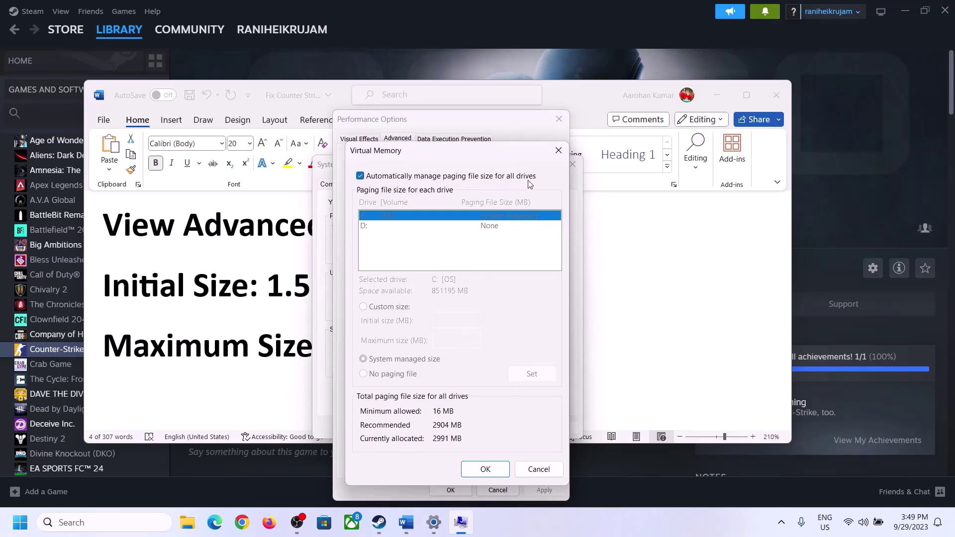
click(361, 177)
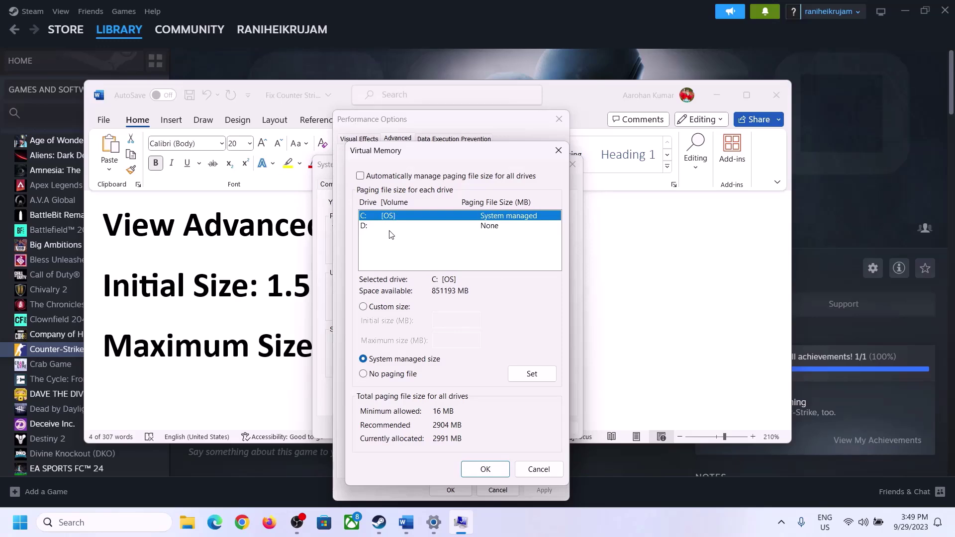
click(364, 308)
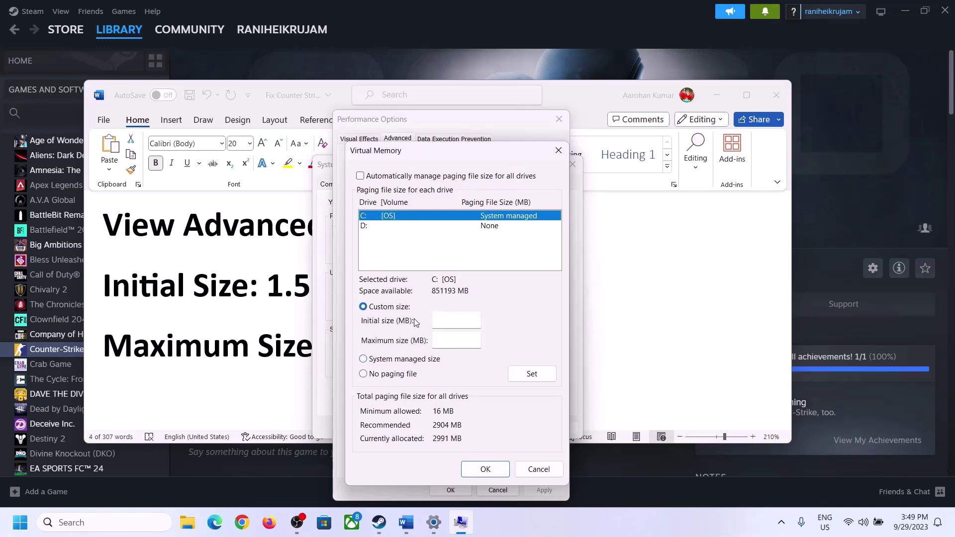
Step: Review the document's initial size formula and look up the installed RAM on the About page of the system settings
click(260, 298)
drag(267, 287, 442, 297)
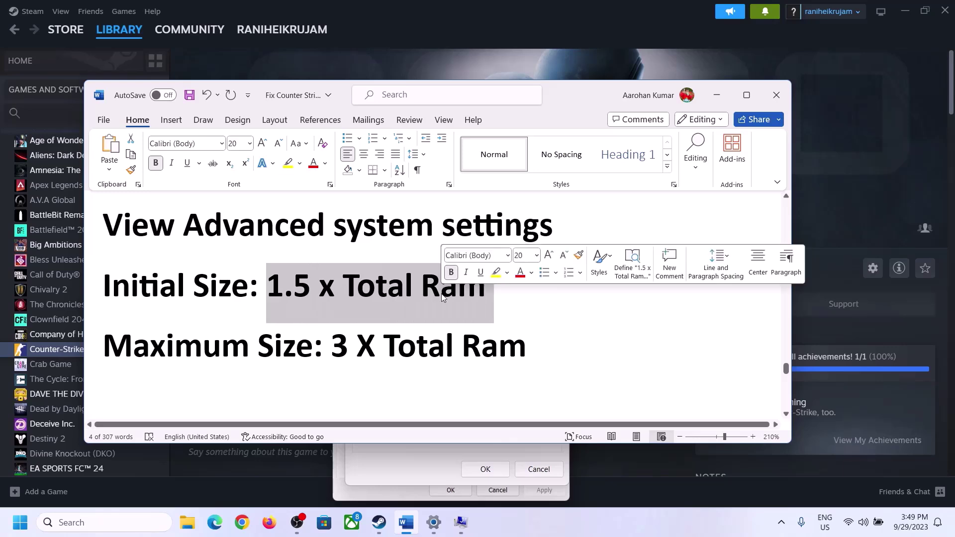
click(434, 525)
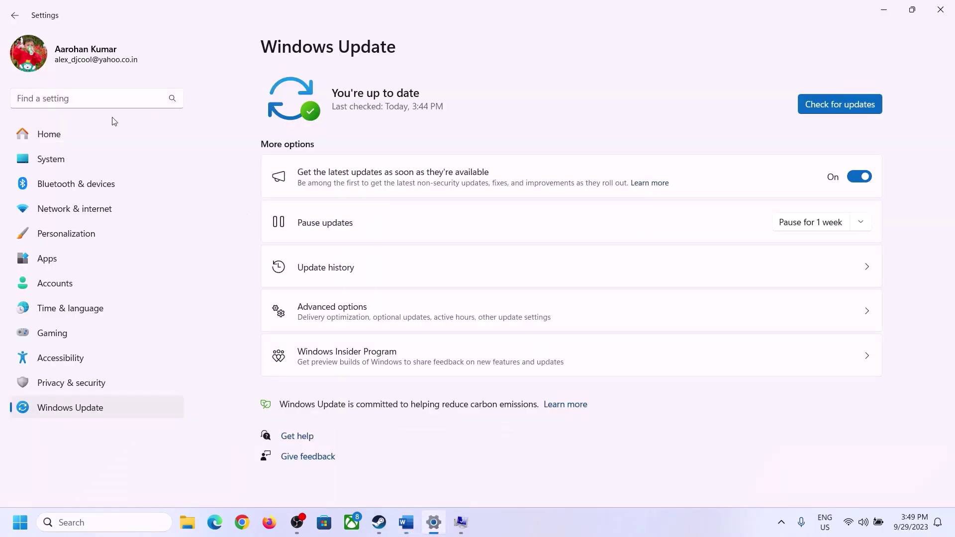
click(44, 168)
scroll(318, 348, down, 7)
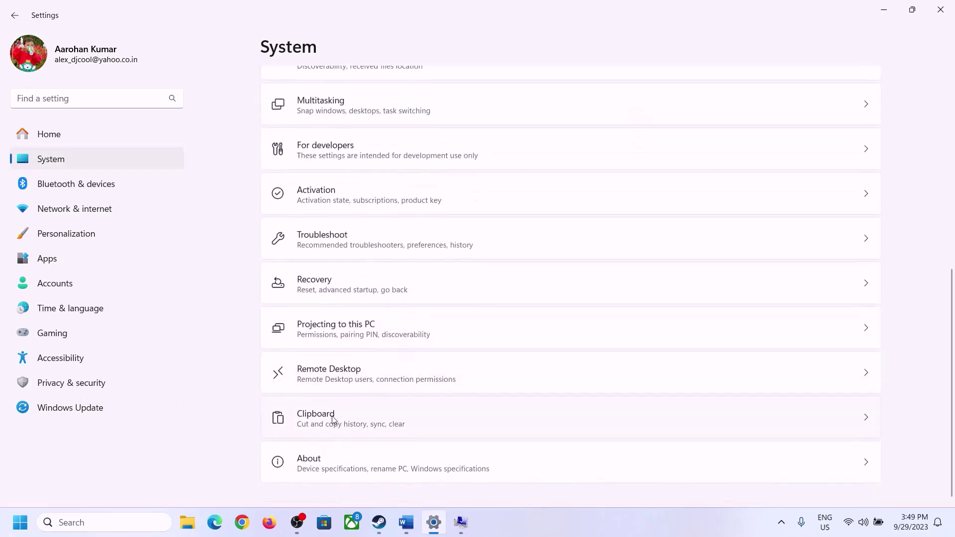
click(315, 472)
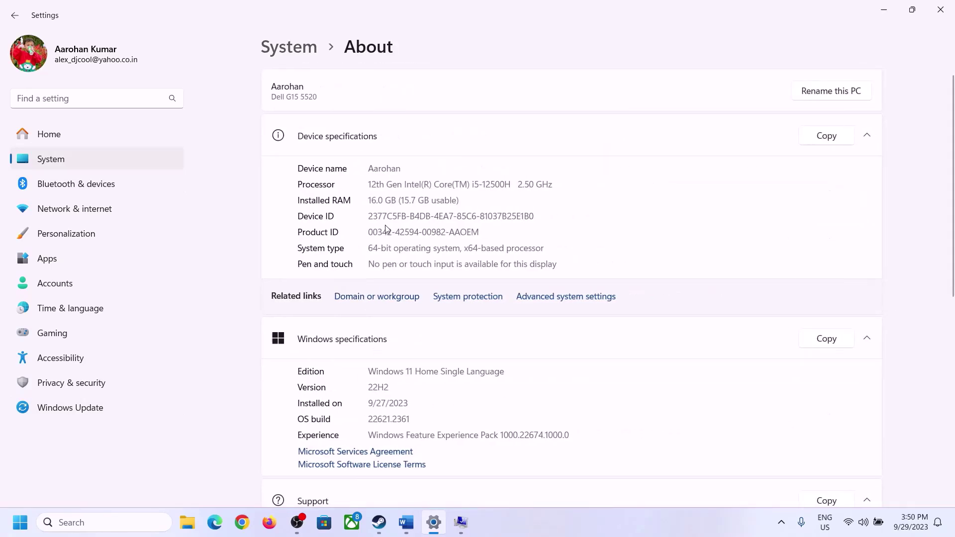
Step: Check the installed RAM figure on the About page against the custom size fields in the virtual memory settings
drag(376, 199, 363, 201)
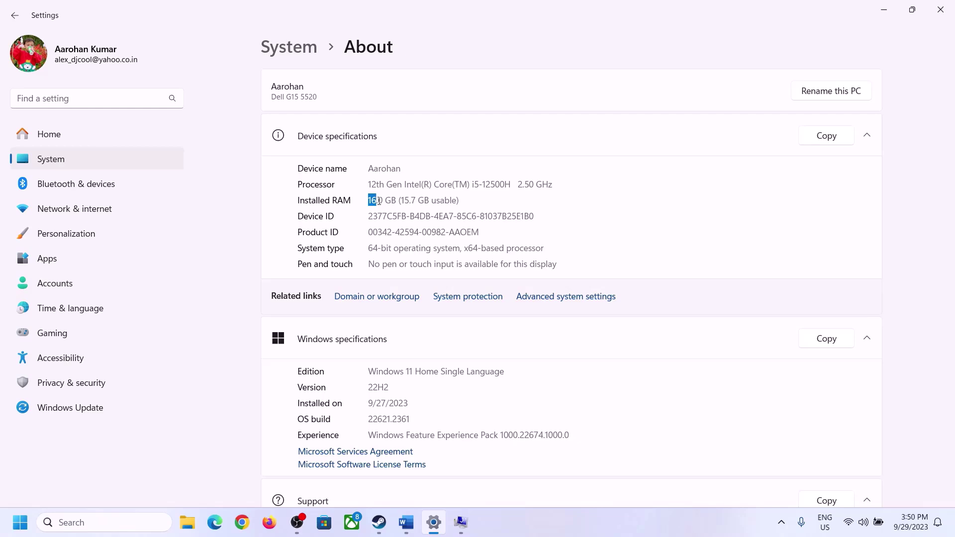
click(384, 202)
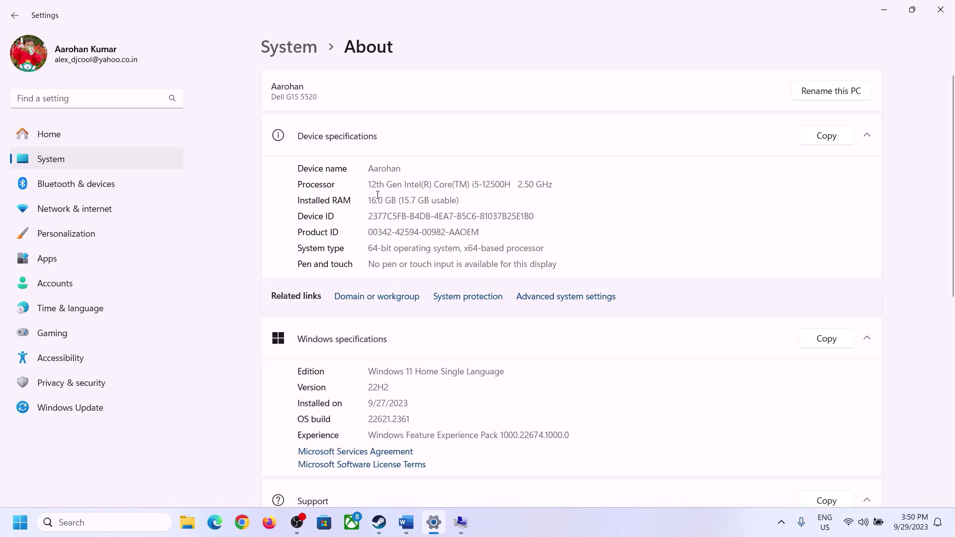
drag(378, 196, 363, 200)
click(461, 523)
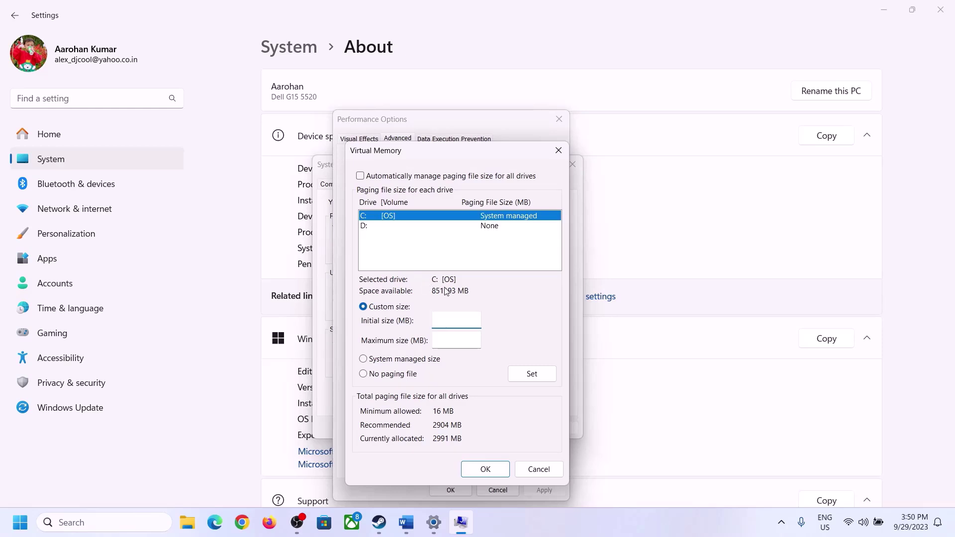
mouse_move(433, 523)
click(431, 461)
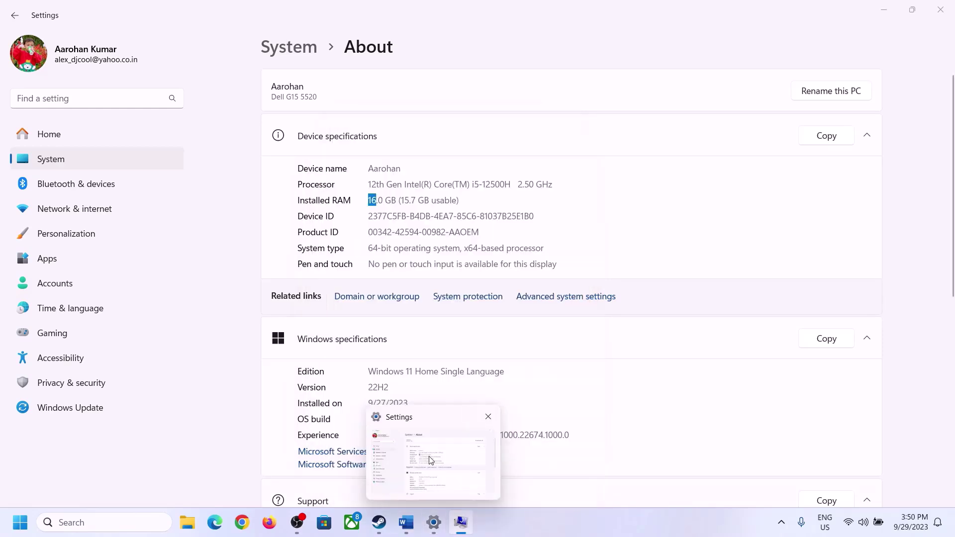
Step: Launch Calculator by running calc, place it beside the virtual memory settings and bring up the document's size formulas behind it
key(super+r)
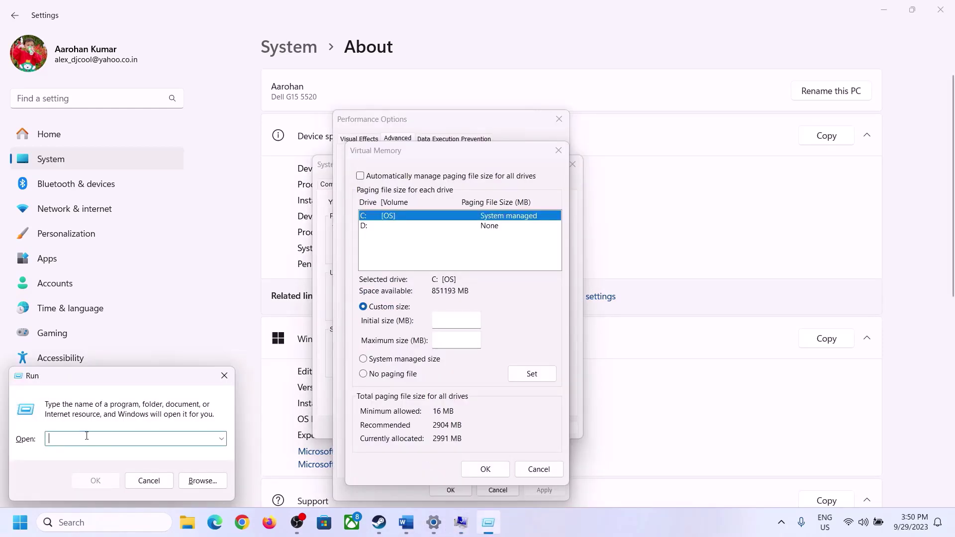
text(calc)
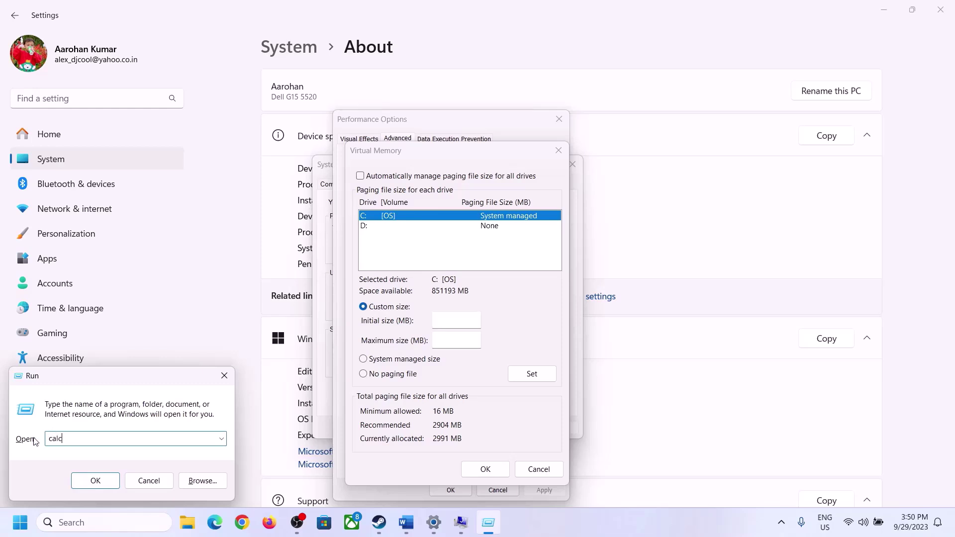
click(95, 481)
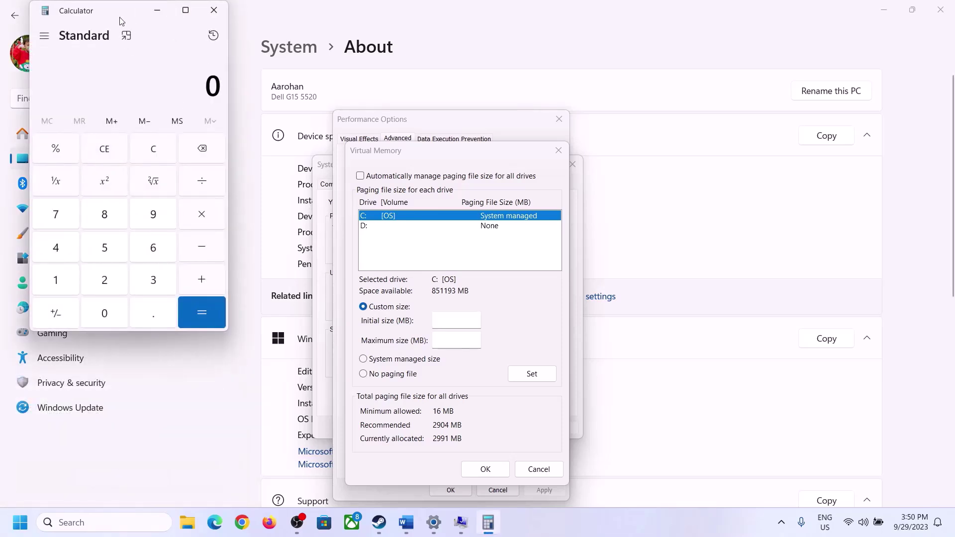
drag(119, 21, 697, 165)
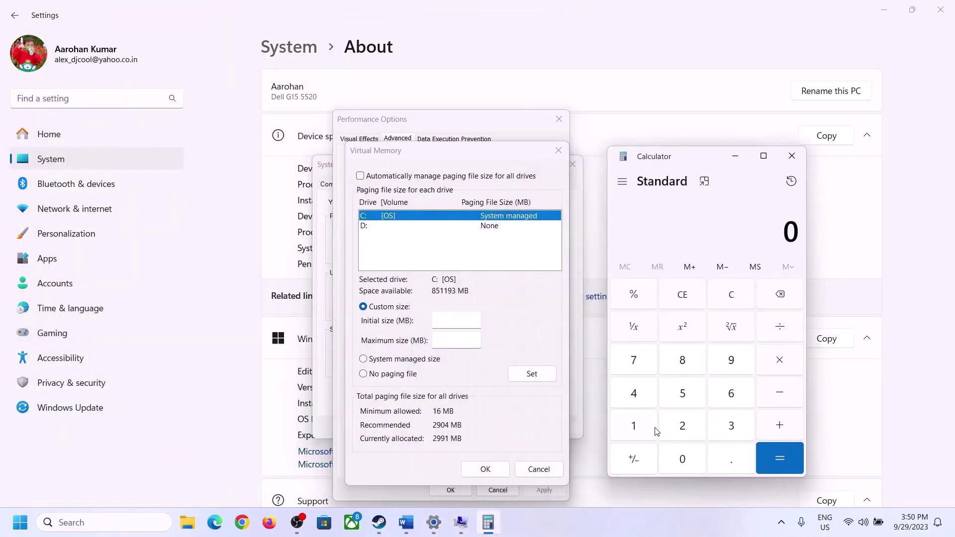
mouse_move(406, 523)
click(398, 501)
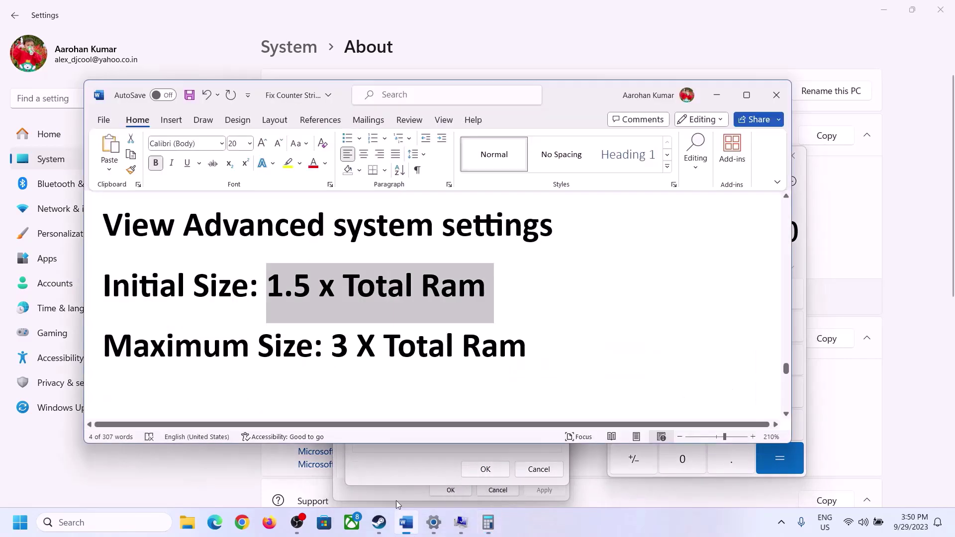
click(490, 523)
click(634, 427)
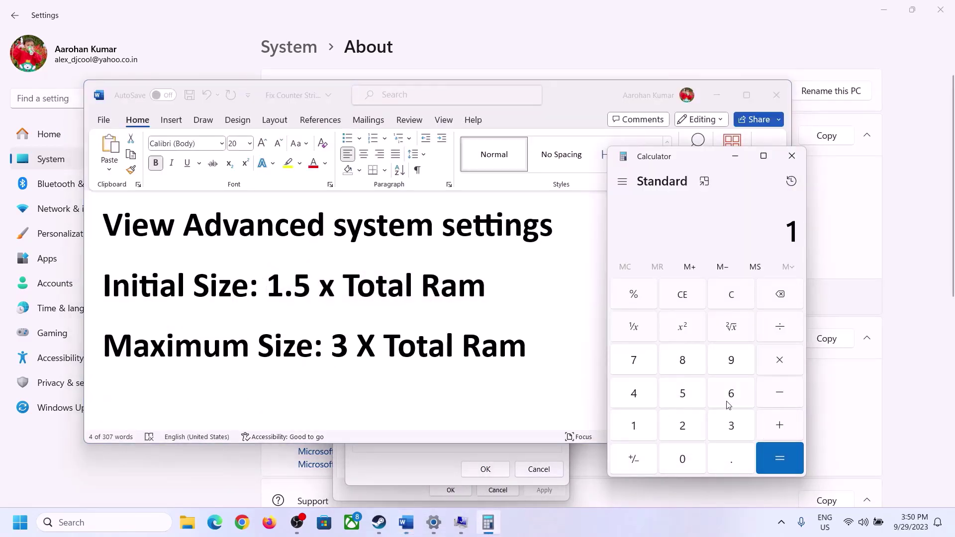
click(729, 402)
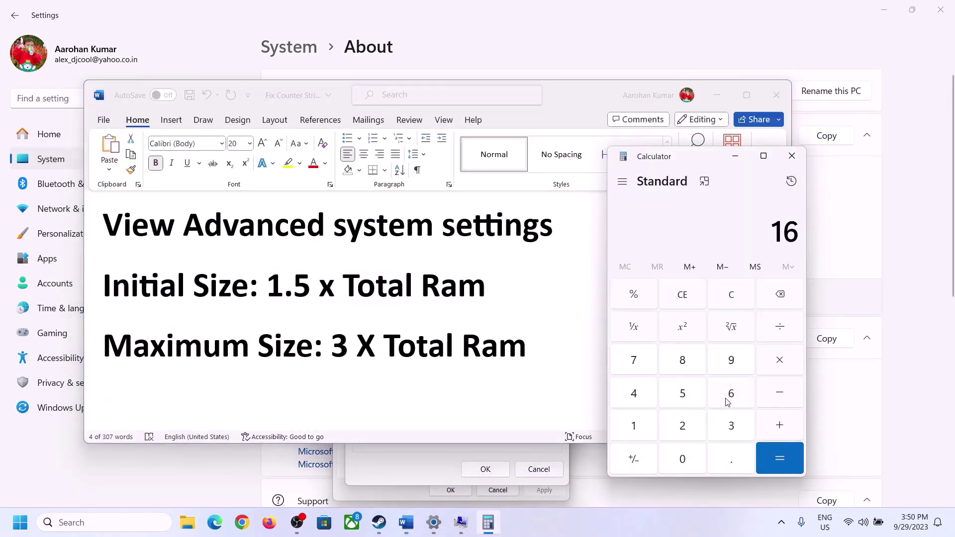
click(735, 305)
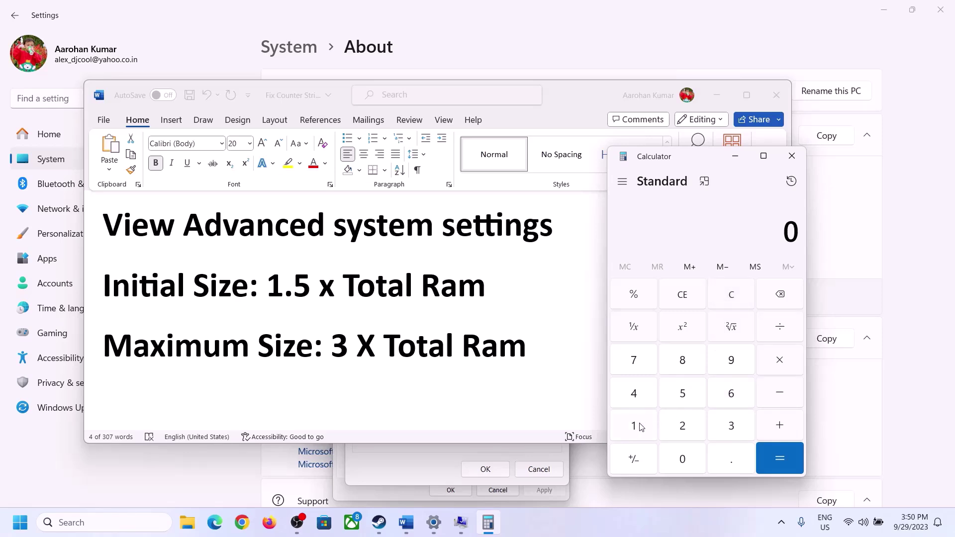
Step: Calculate 16 × 1024 in Calculator to convert the installed RAM from GB to MB
click(641, 427)
click(731, 394)
click(780, 368)
click(633, 426)
click(691, 468)
click(686, 431)
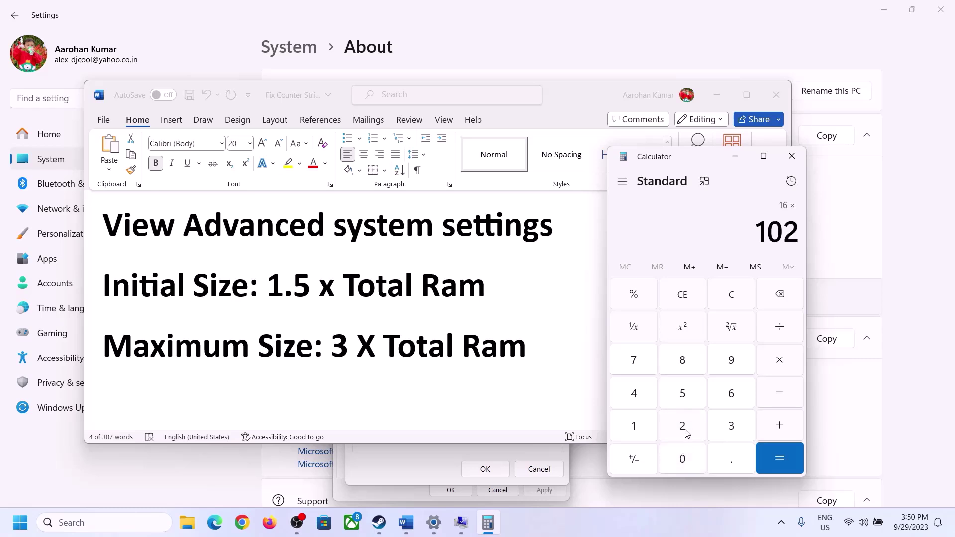
click(637, 399)
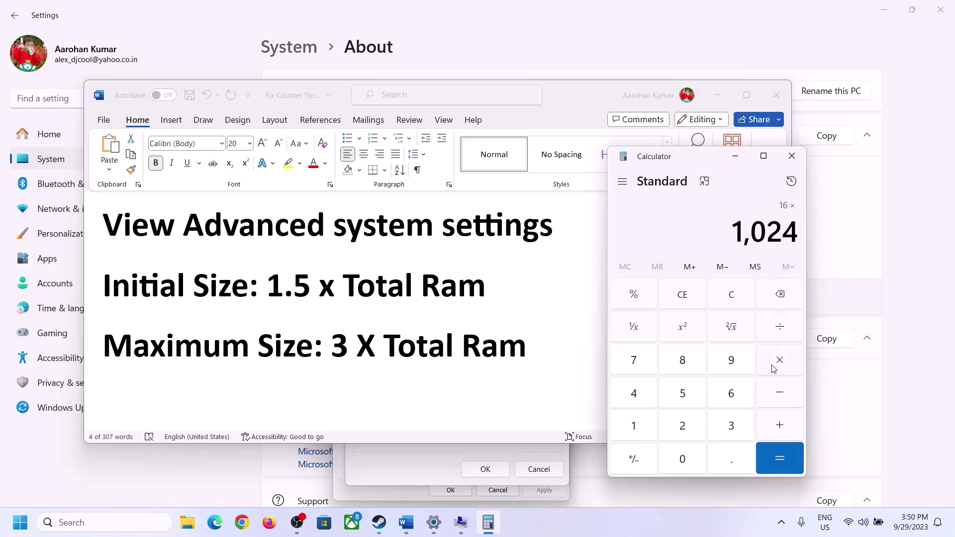
click(779, 461)
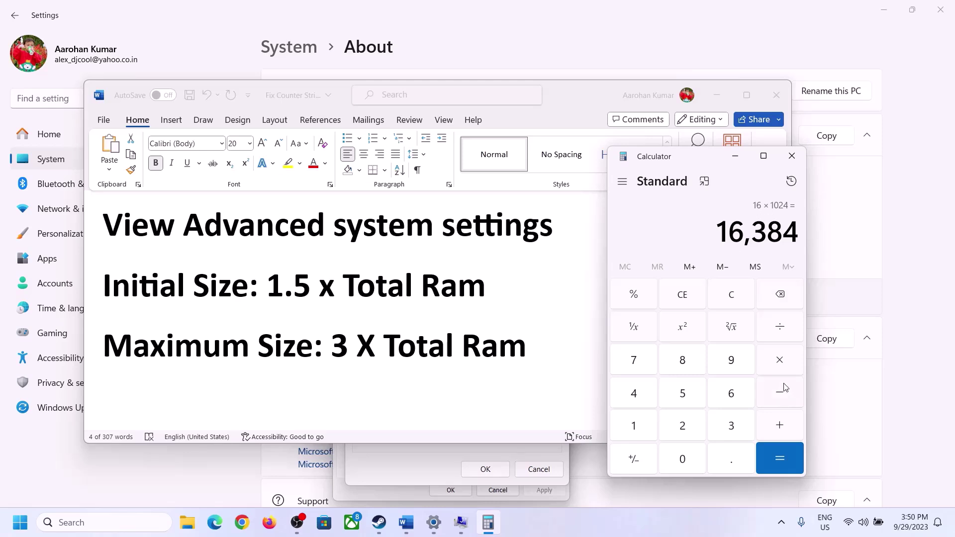
Step: Multiply the converted RAM amount by 1.5 to work out the initial paging file size
click(780, 361)
click(646, 428)
click(727, 462)
click(695, 403)
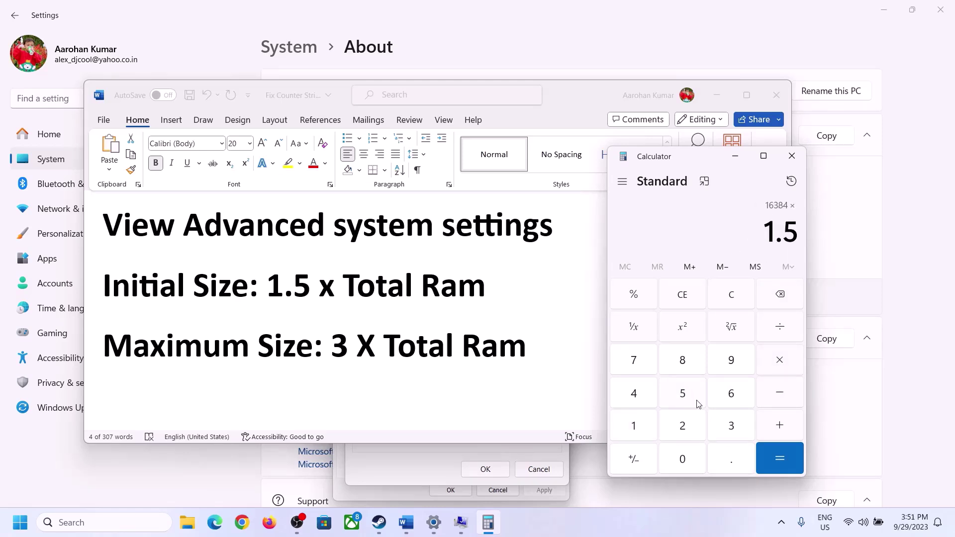
click(779, 454)
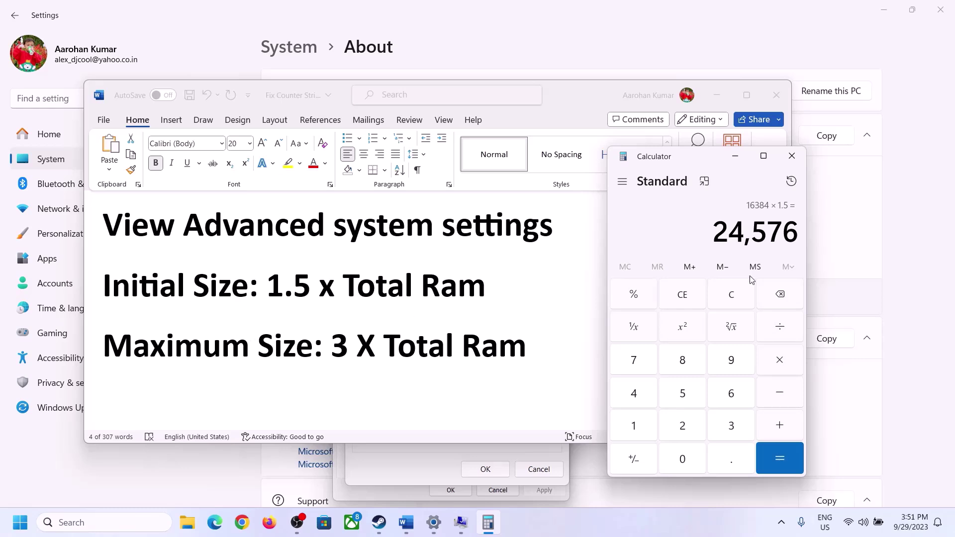
Step: Set the initial paging file size for drive C: to 24576 MB and get the maximum size ready for entry
click(440, 454)
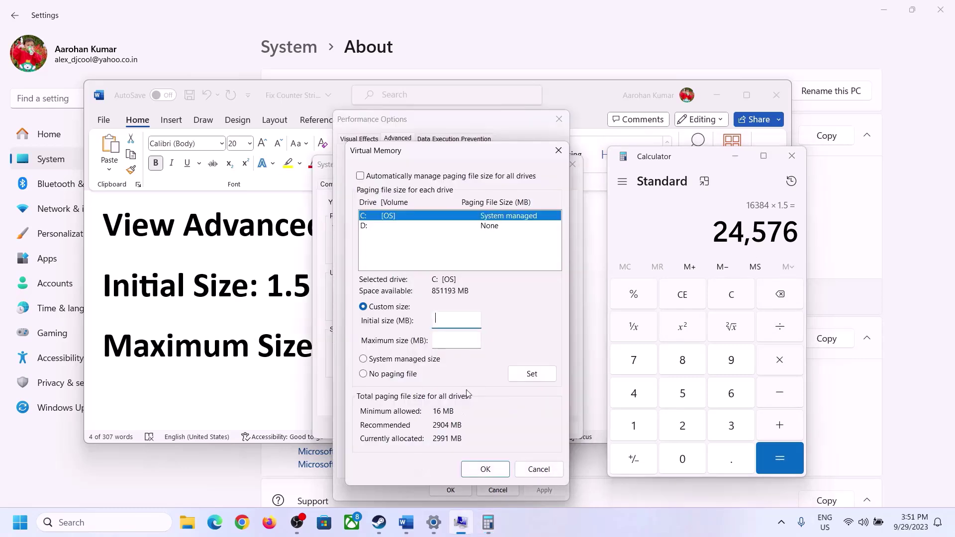
text(24576)
click(478, 340)
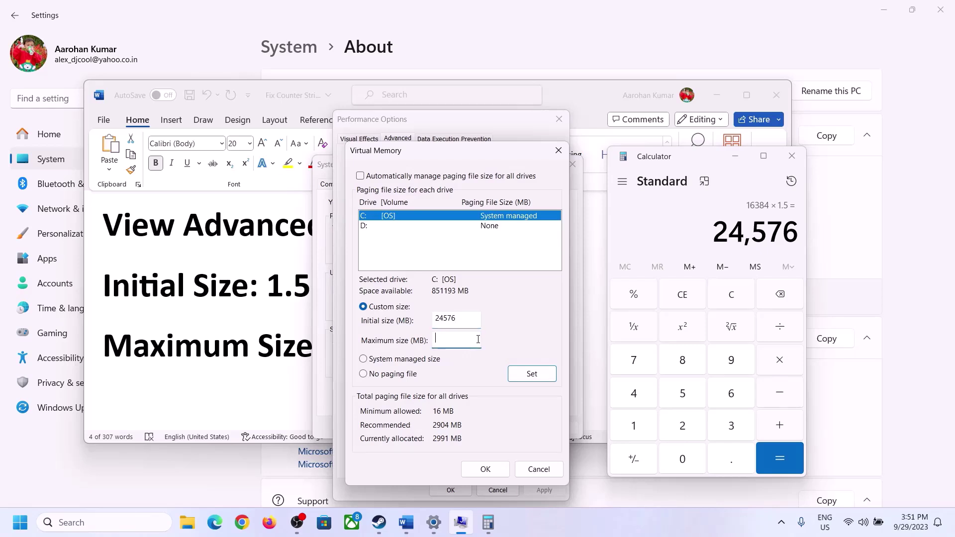
Step: Review the document's maximum size formula, clear the previous calculation and recheck the installed RAM on the About page
click(281, 346)
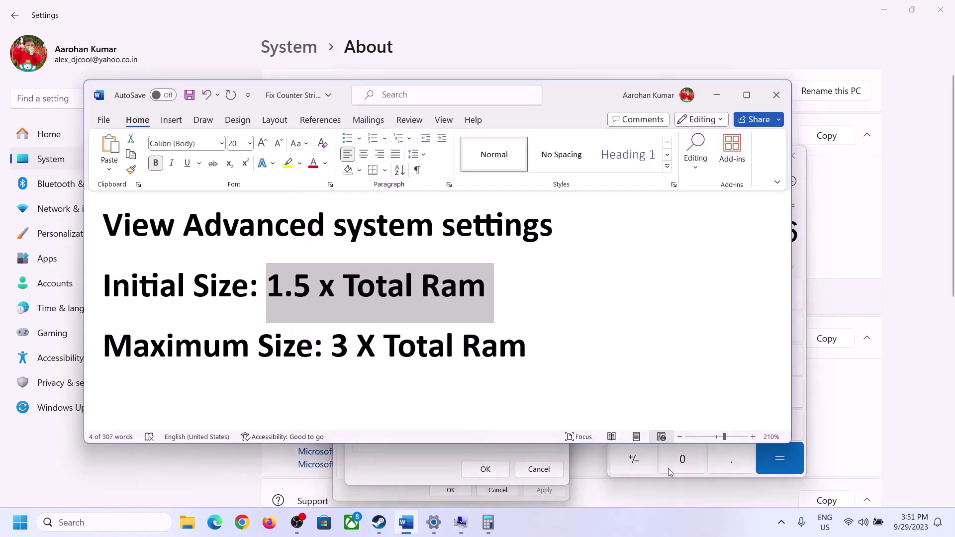
click(803, 261)
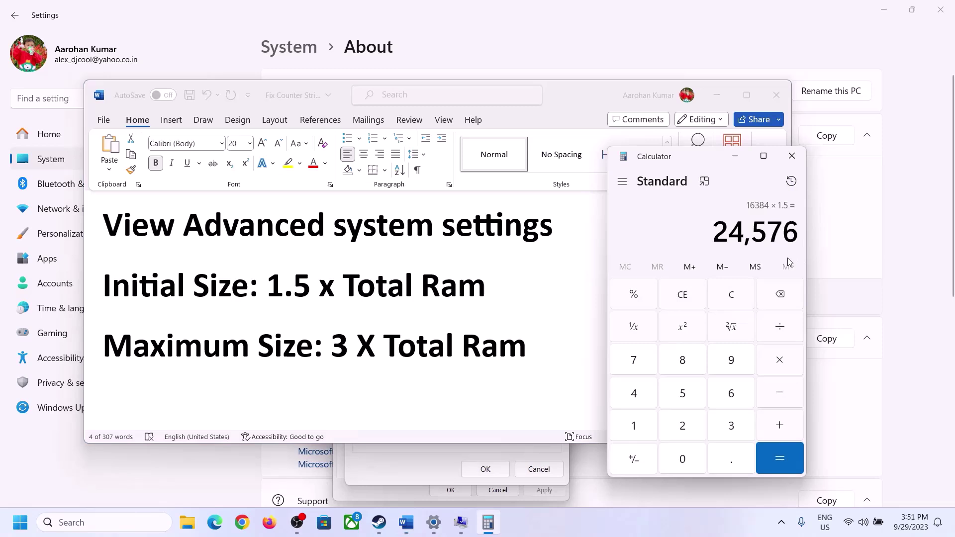
click(740, 295)
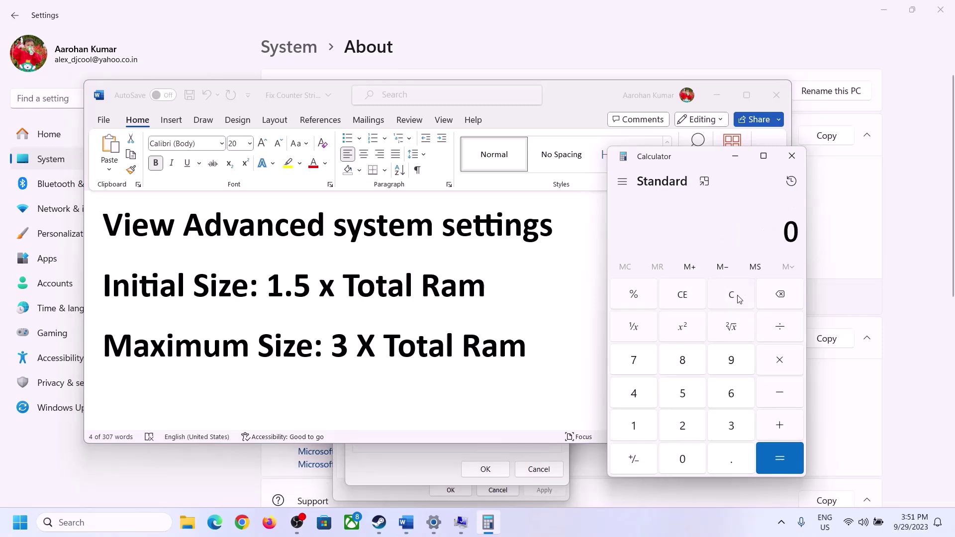
click(433, 522)
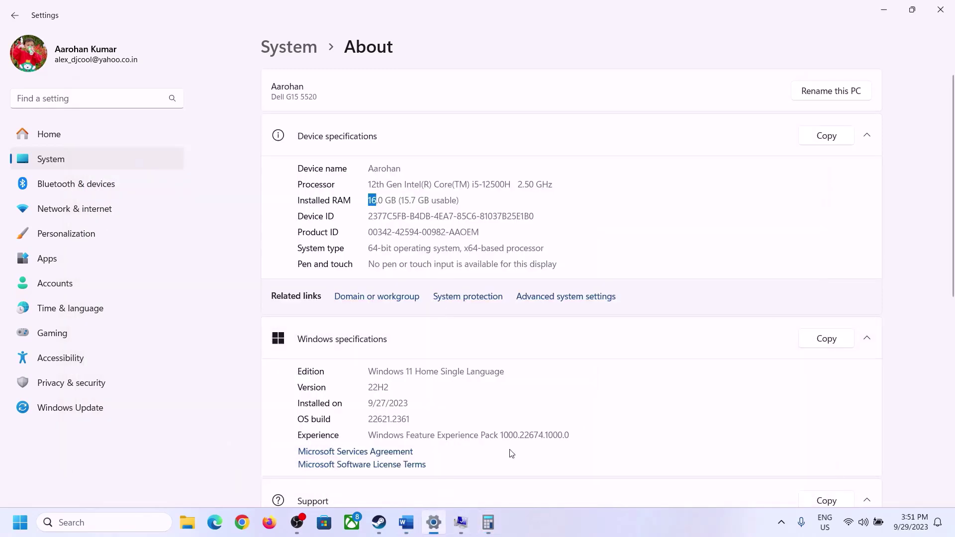
click(488, 522)
Step: Calculate 16 × 1024 again to get the RAM in MB for the maximum size
click(644, 424)
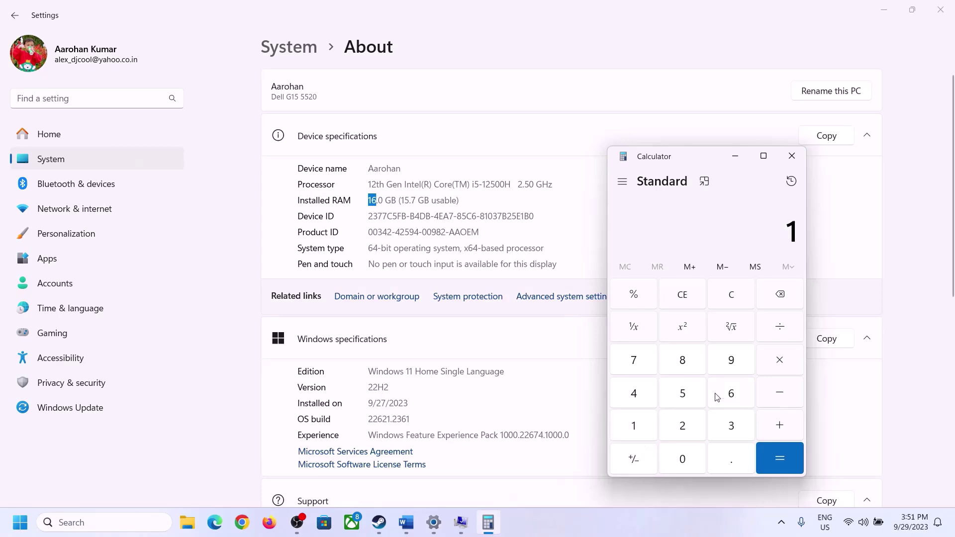
click(728, 396)
click(775, 362)
click(642, 420)
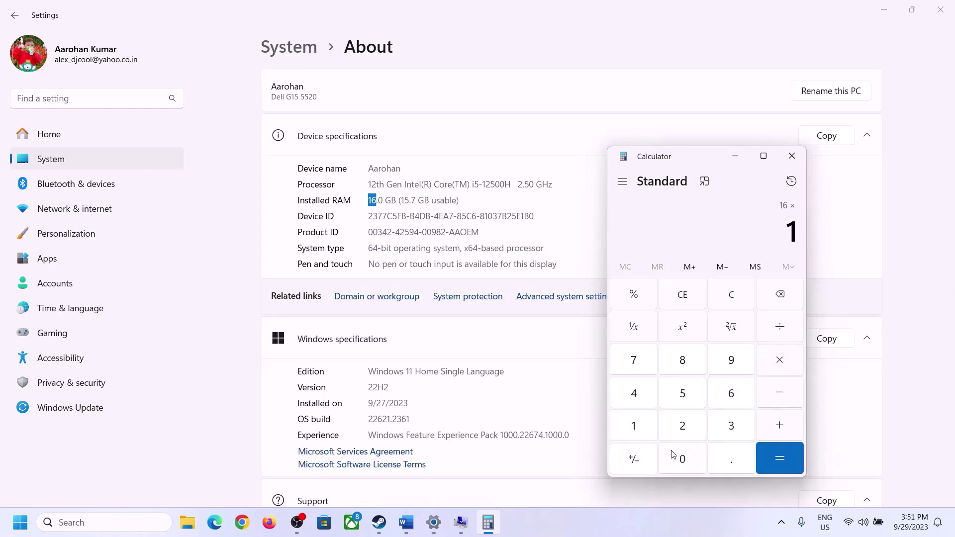
click(679, 457)
click(664, 418)
click(637, 398)
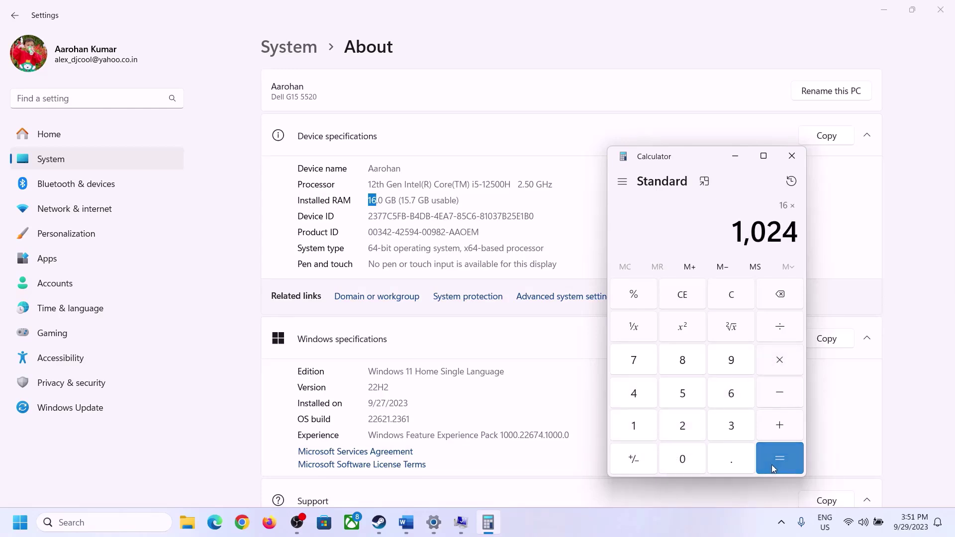
click(772, 468)
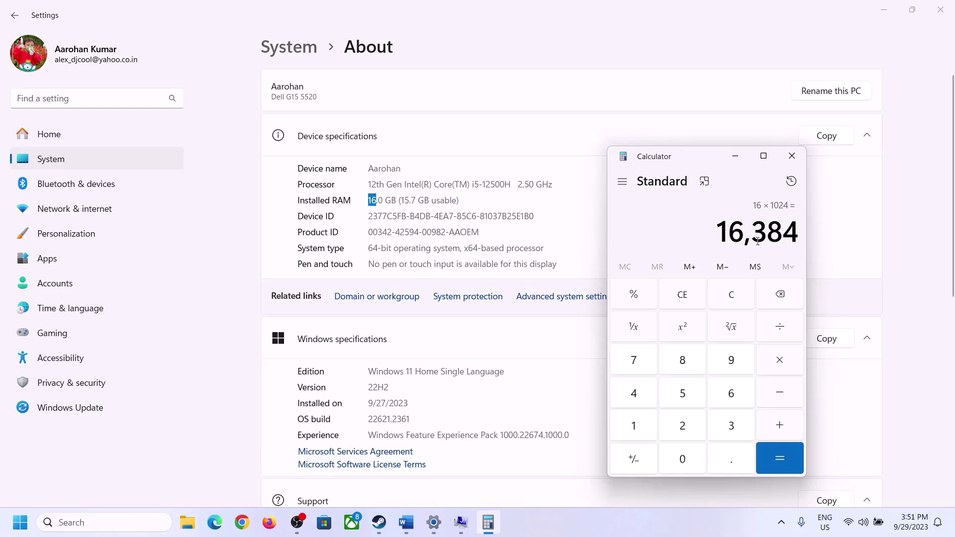
Step: Recheck the maximum size formula in the document and multiply the RAM in MB by 3
click(406, 523)
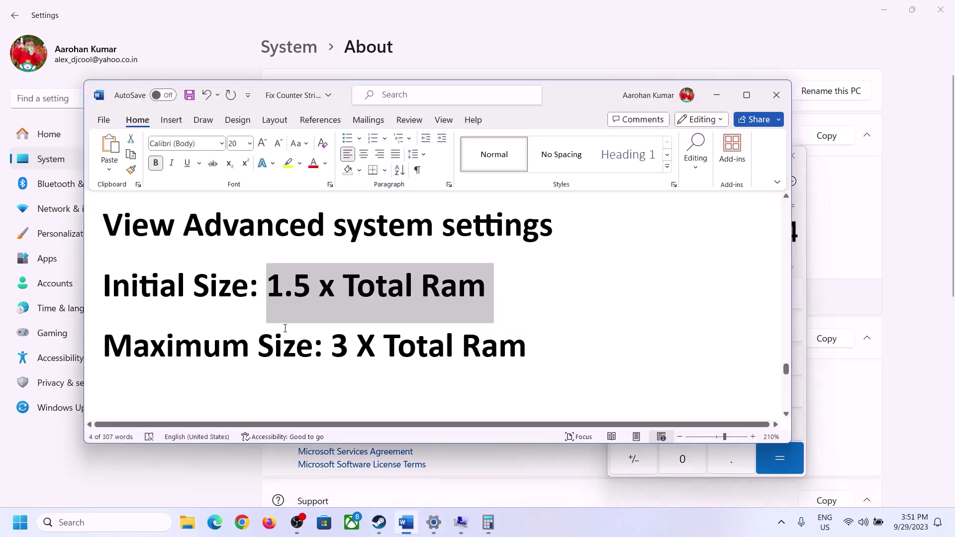
click(488, 522)
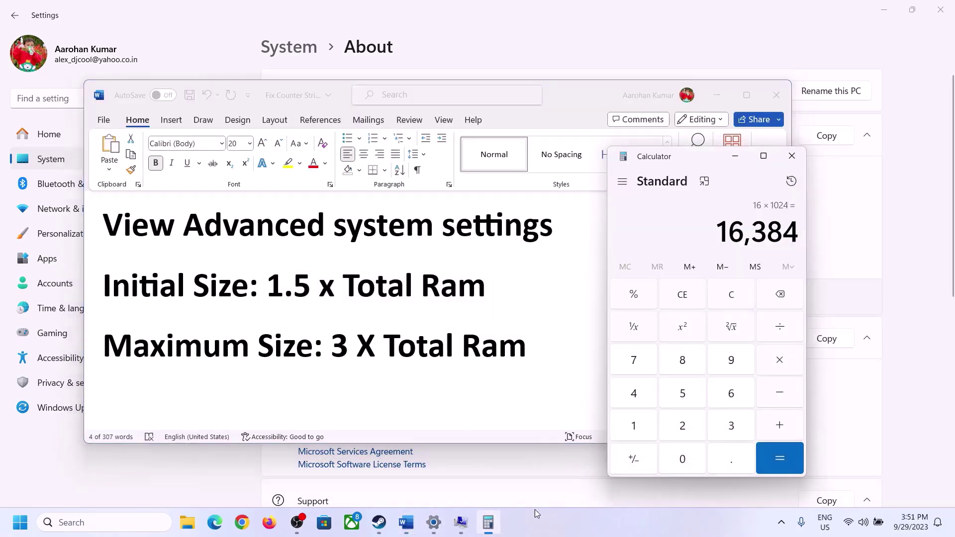
click(781, 362)
click(729, 426)
click(791, 458)
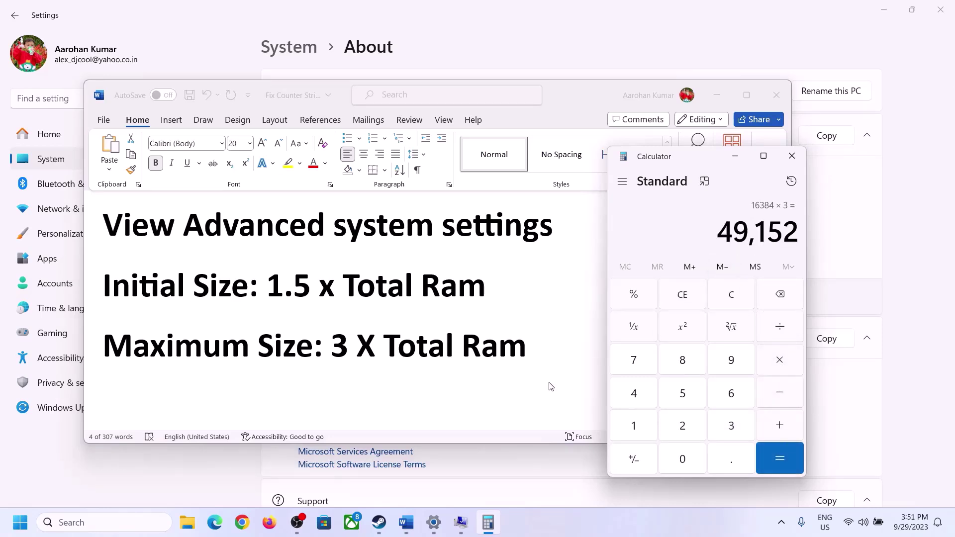
Step: Set the maximum paging file size for drive C: to 49152 MB, assign the custom size and confirm the virtual memory settings
click(461, 522)
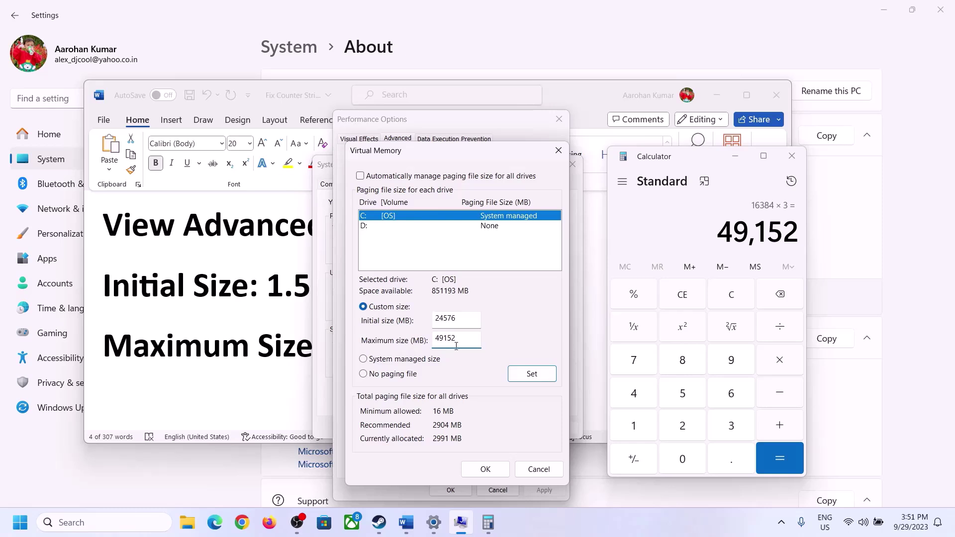
click(532, 374)
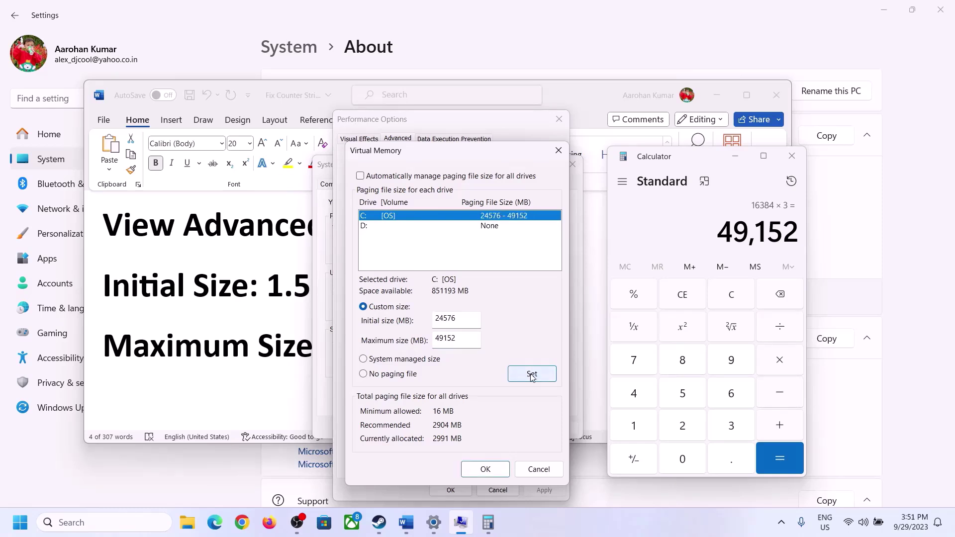
click(489, 470)
click(589, 305)
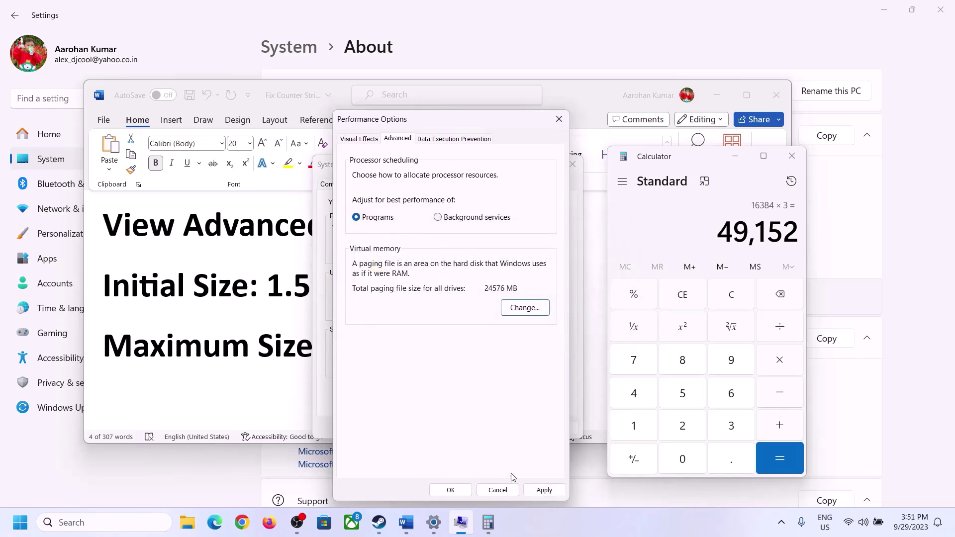
Step: Apply the performance options and confirm the system properties to finish the virtual memory change
click(544, 490)
click(454, 492)
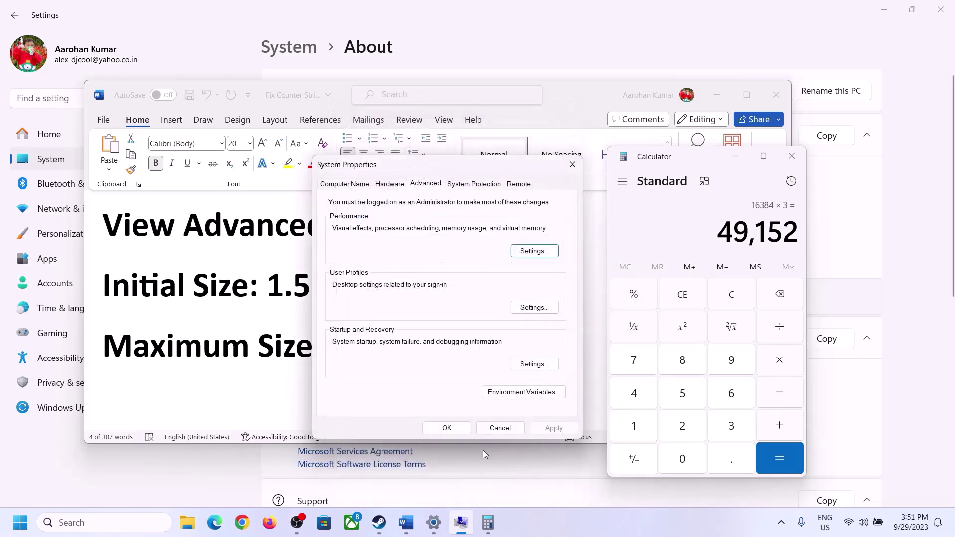
click(454, 426)
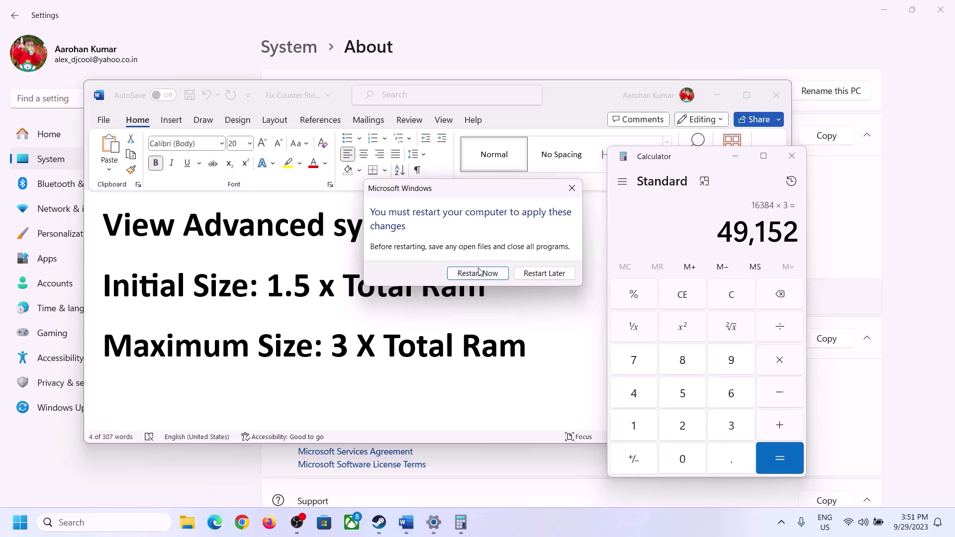
Step: Dismiss the restart prompt and review the Step 9 instruction about deleting the config folder in the Word document
click(572, 188)
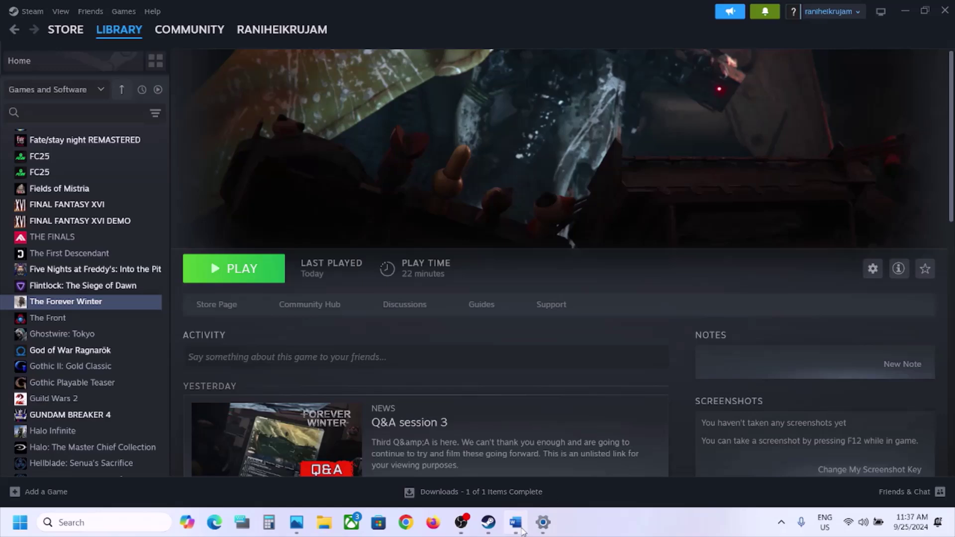
click(515, 523)
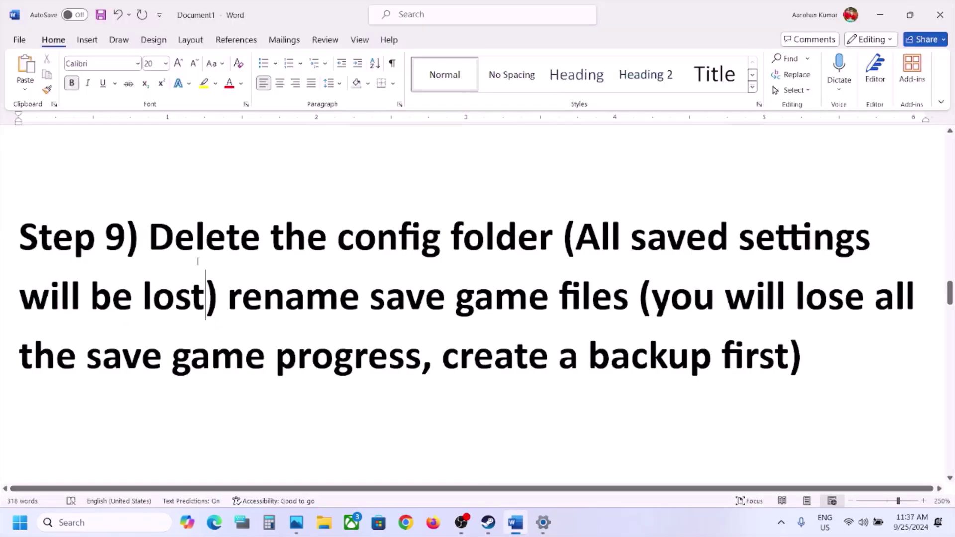
drag(149, 238, 204, 298)
Step: Switch to File Explorer and open the user's profile folder inside Users on drive C:
click(335, 532)
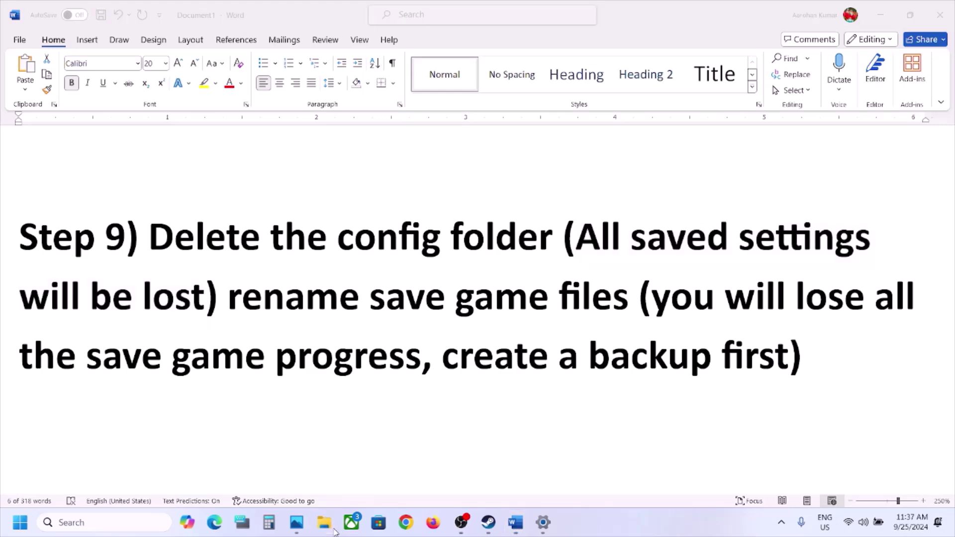
click(60, 281)
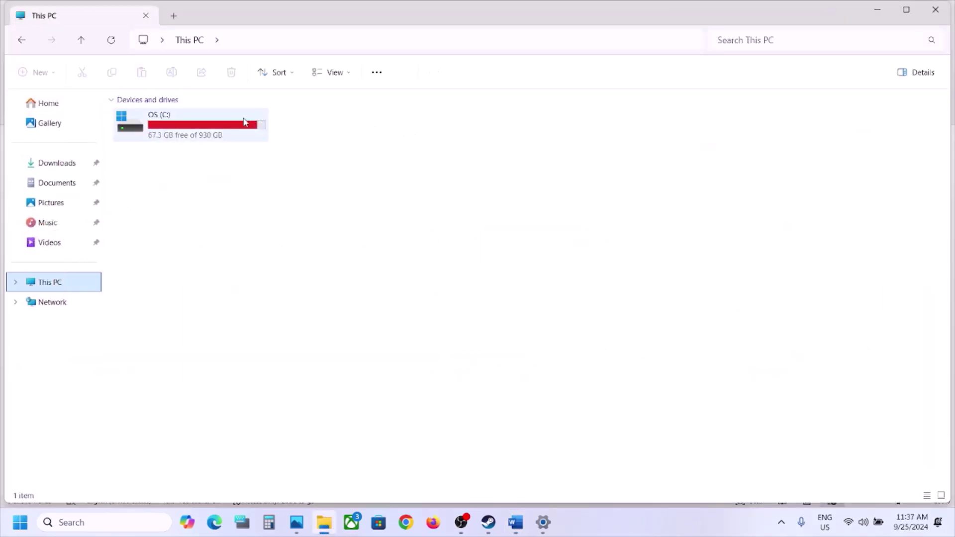
double_click(245, 122)
scroll(166, 390, down, 2)
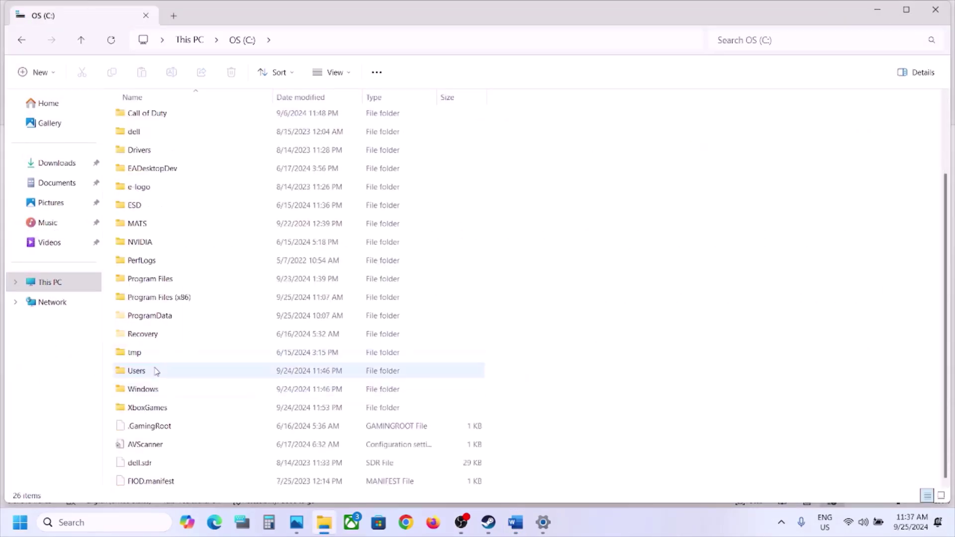
double_click(156, 373)
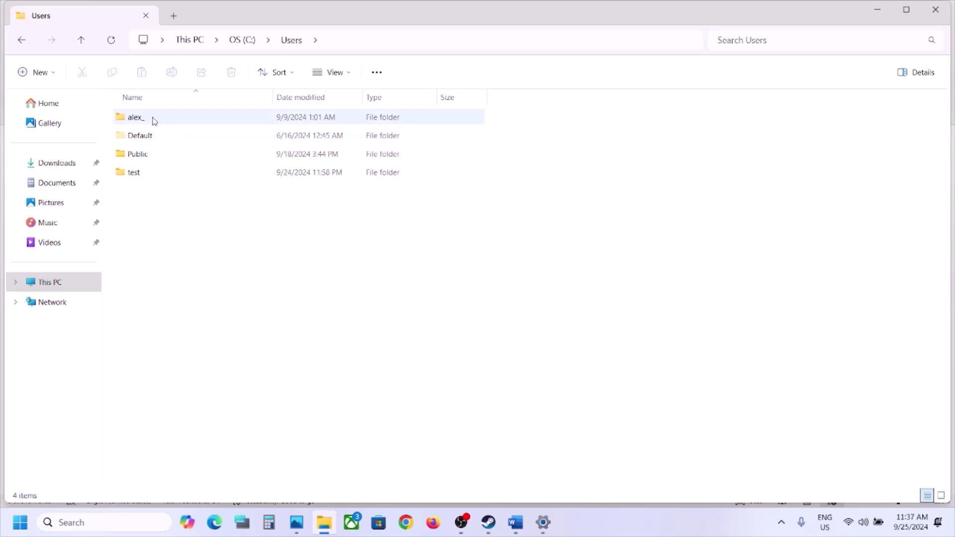
click(154, 121)
double_click(154, 121)
Step: Check the option for showing hidden items, and open the AppData folder in the user profile
click(157, 229)
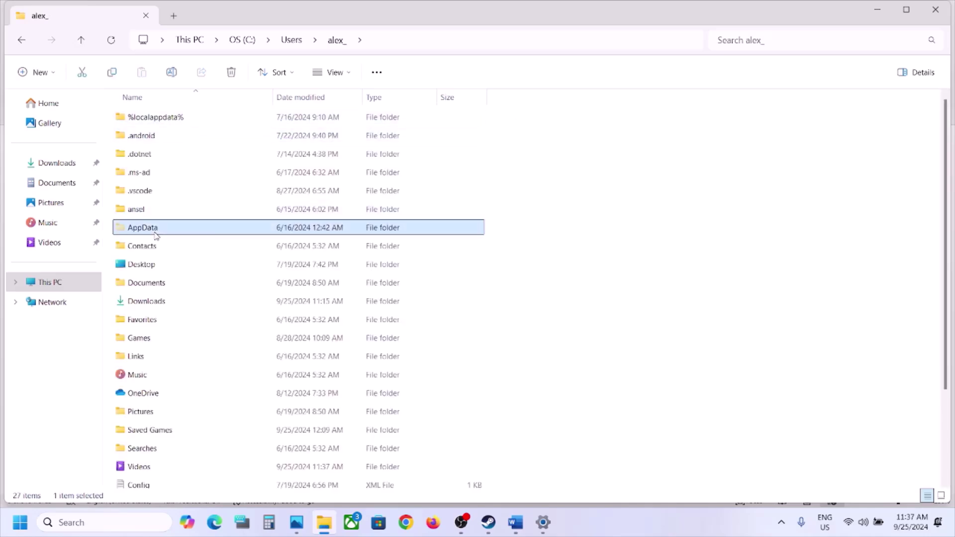
click(333, 73)
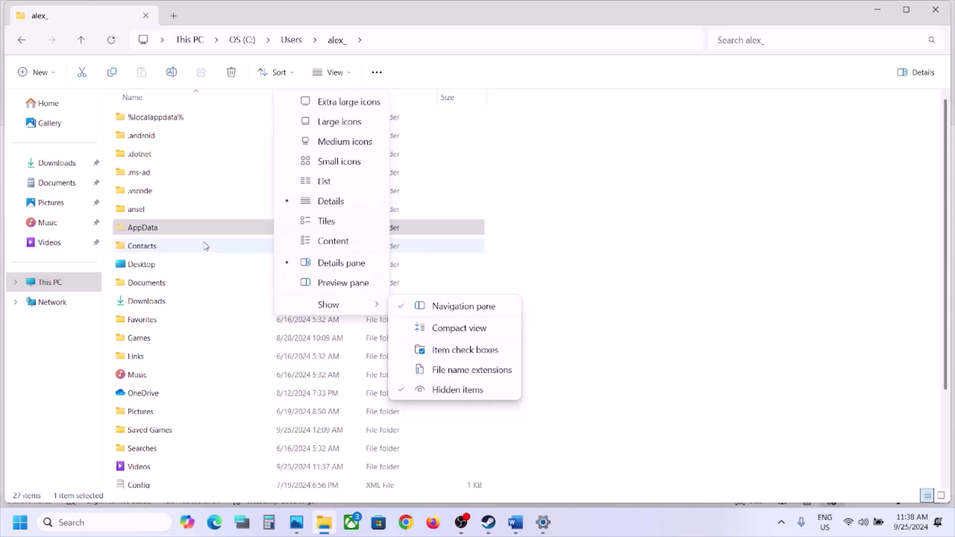
click(189, 232)
double_click(189, 232)
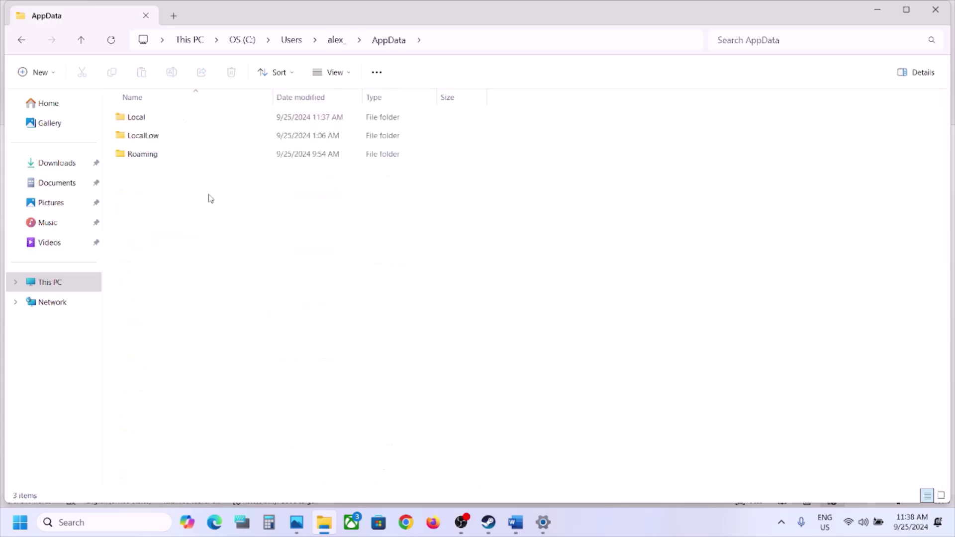
Step: Open the Saved folder of ForeverWinter within the Local application data
double_click(168, 125)
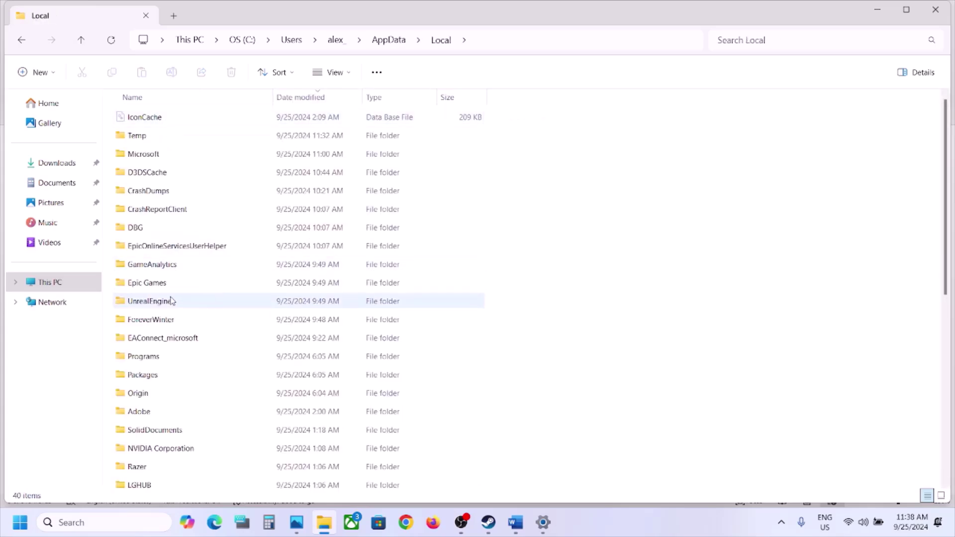
click(205, 319)
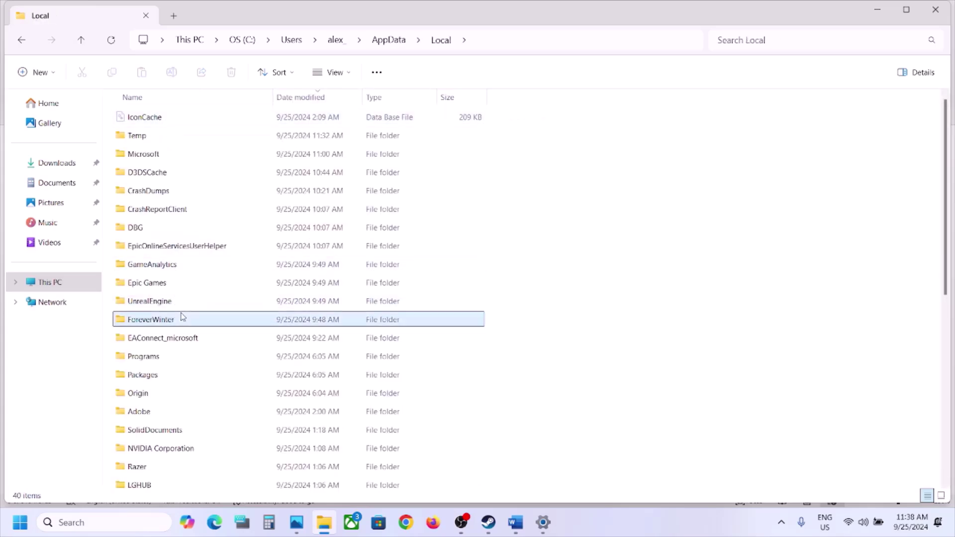
double_click(211, 320)
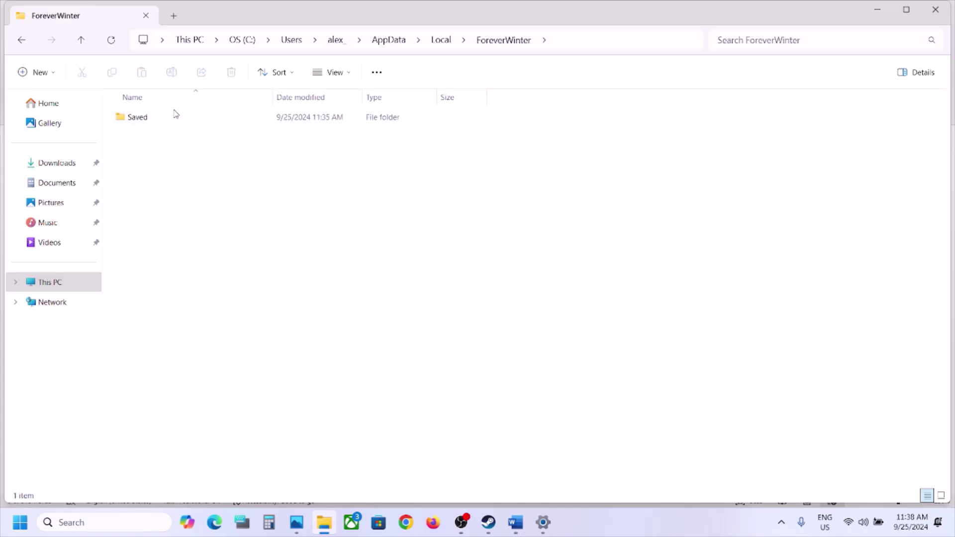
double_click(176, 115)
click(170, 118)
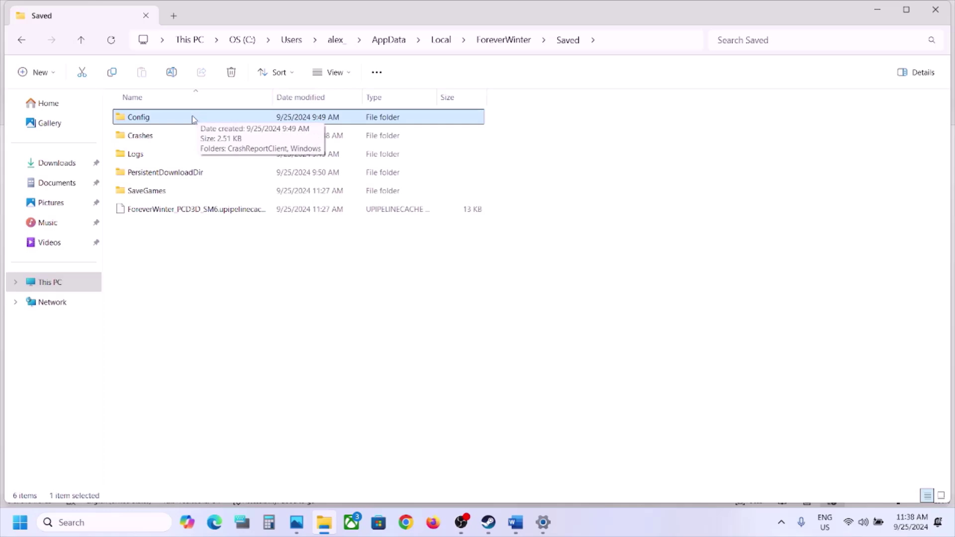
right_click(193, 119)
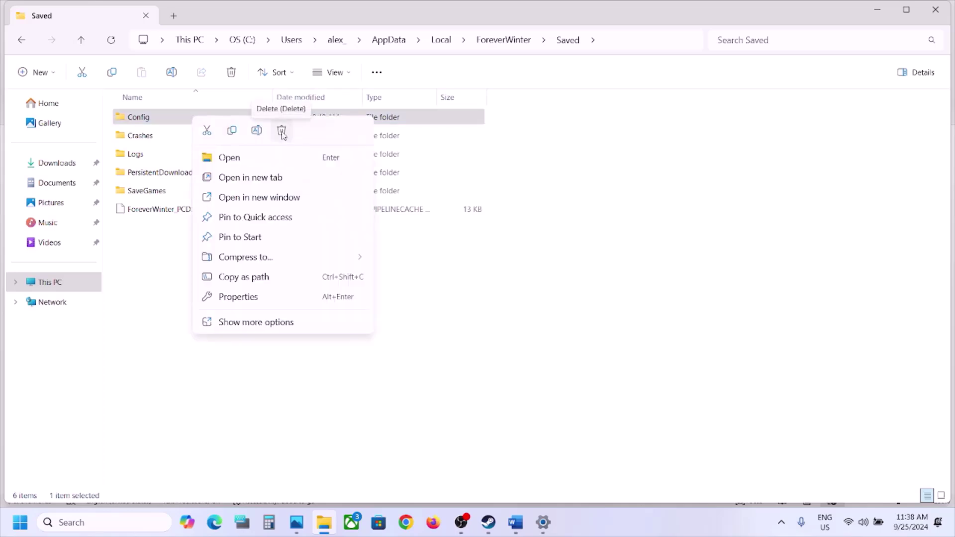
click(422, 287)
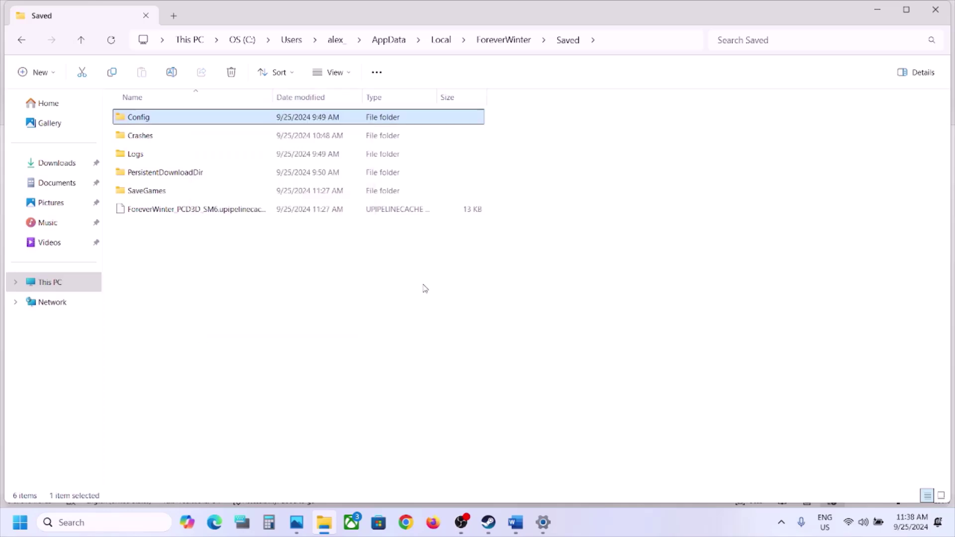
Step: Review the Word document's instruction on renaming the save game files, including the warning about lost progress and the backup advice
click(514, 523)
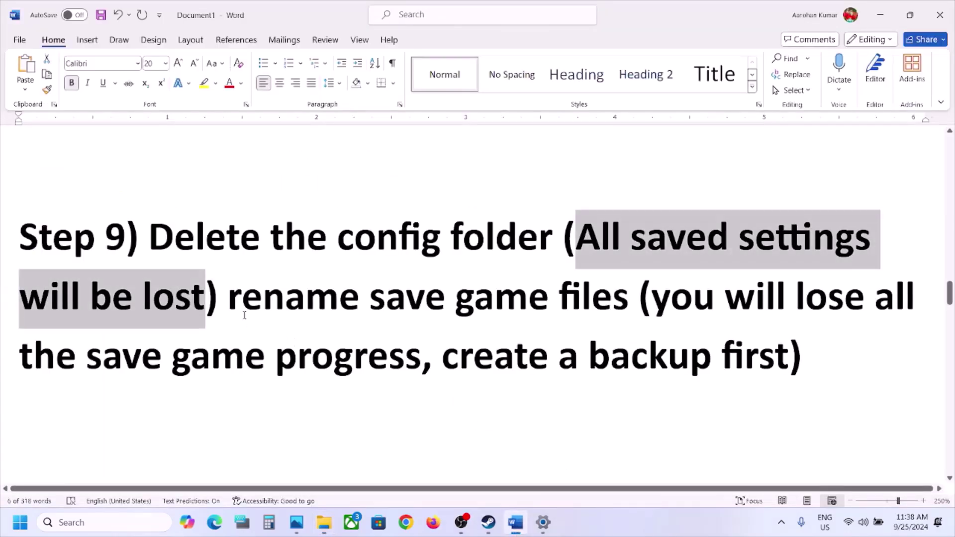
drag(245, 315, 591, 326)
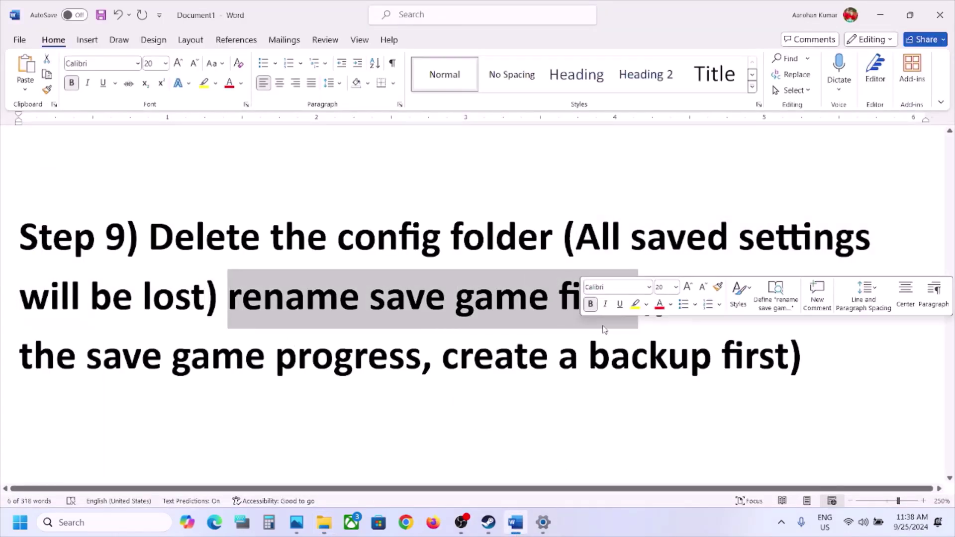
click(660, 307)
drag(659, 307, 359, 361)
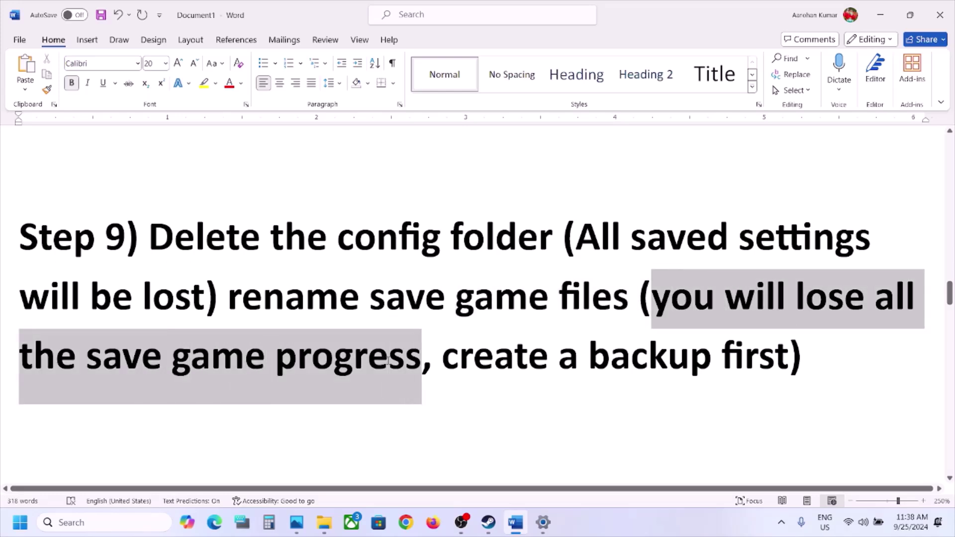
drag(388, 362, 389, 361)
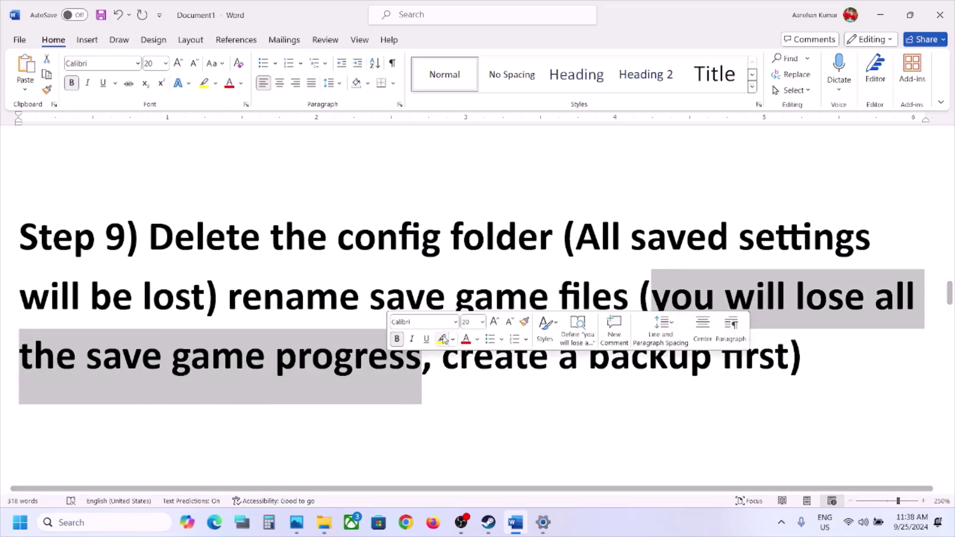
click(256, 373)
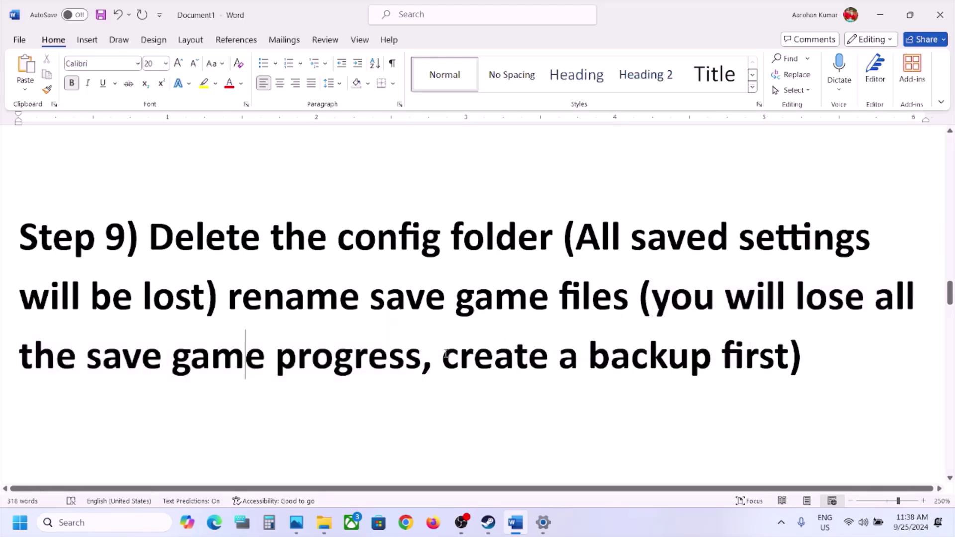
drag(443, 354, 722, 356)
click(887, 12)
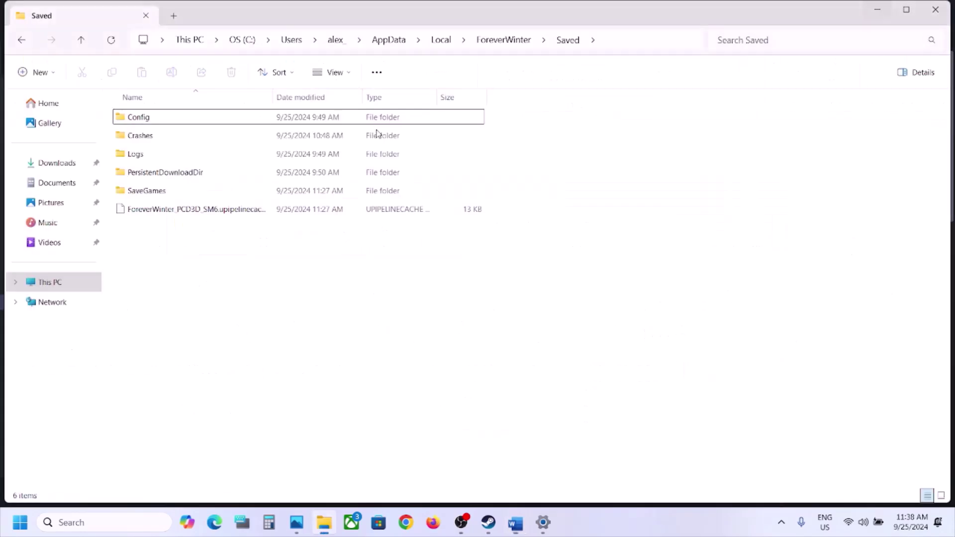
Step: Back up the ForeverWinter folder from AppData's Local folder by copying it to the desktop
click(82, 40)
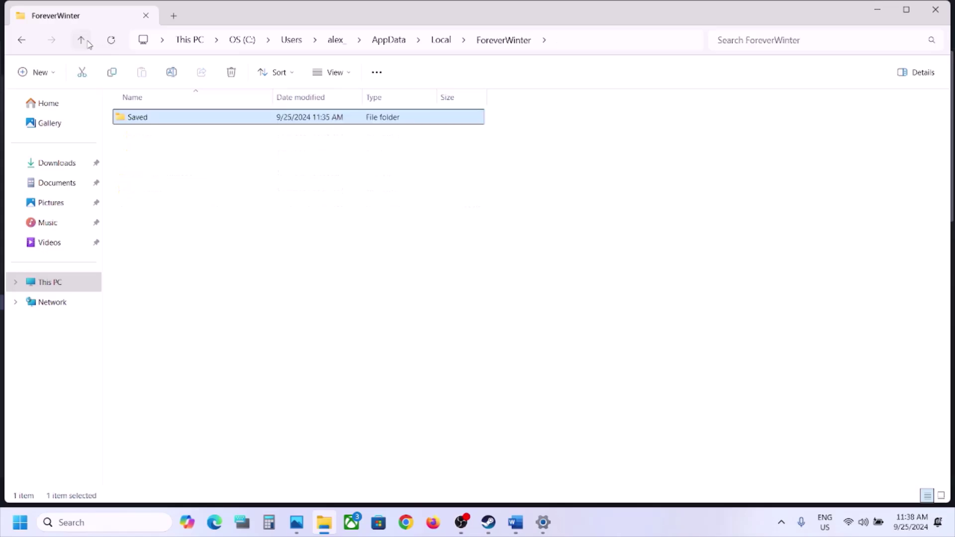
click(82, 40)
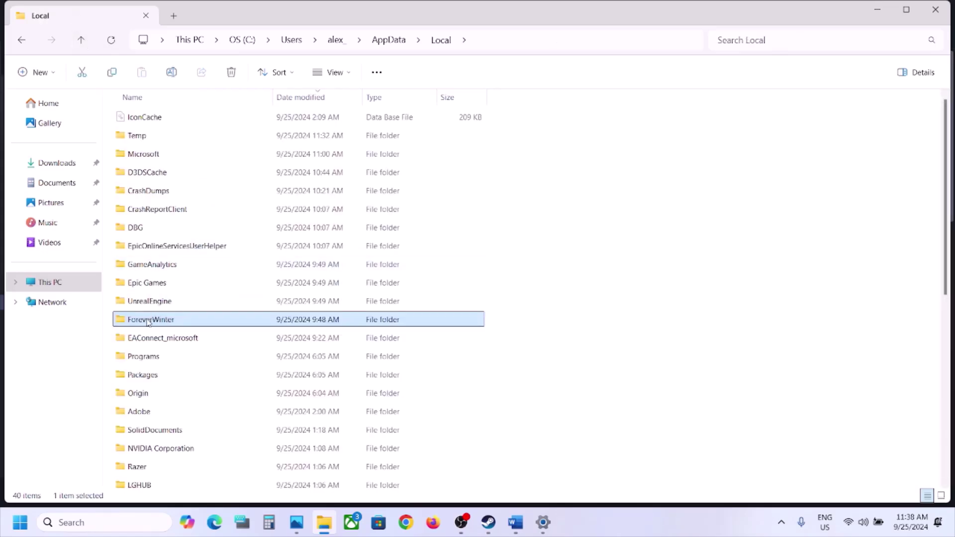
right_click(148, 322)
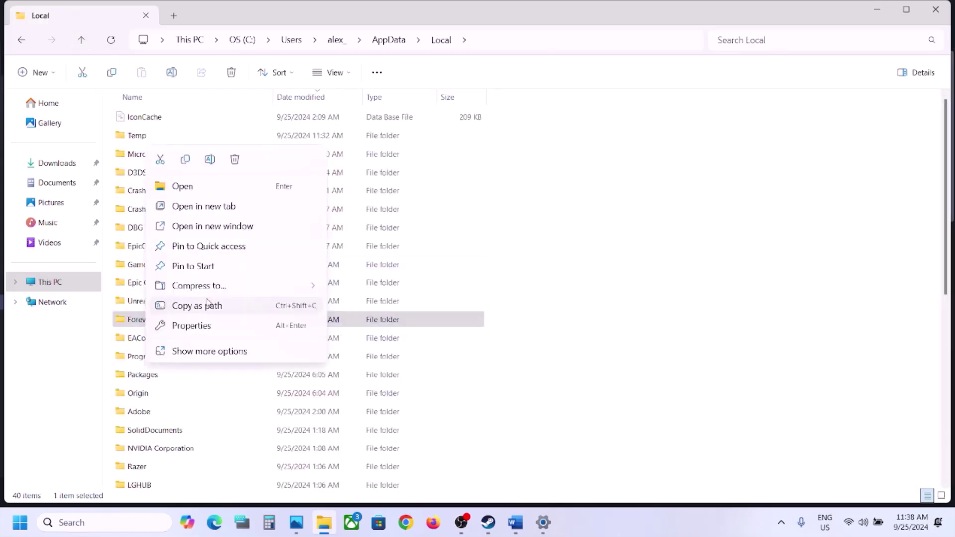
click(185, 159)
key(super+d)
key(ctrl+v)
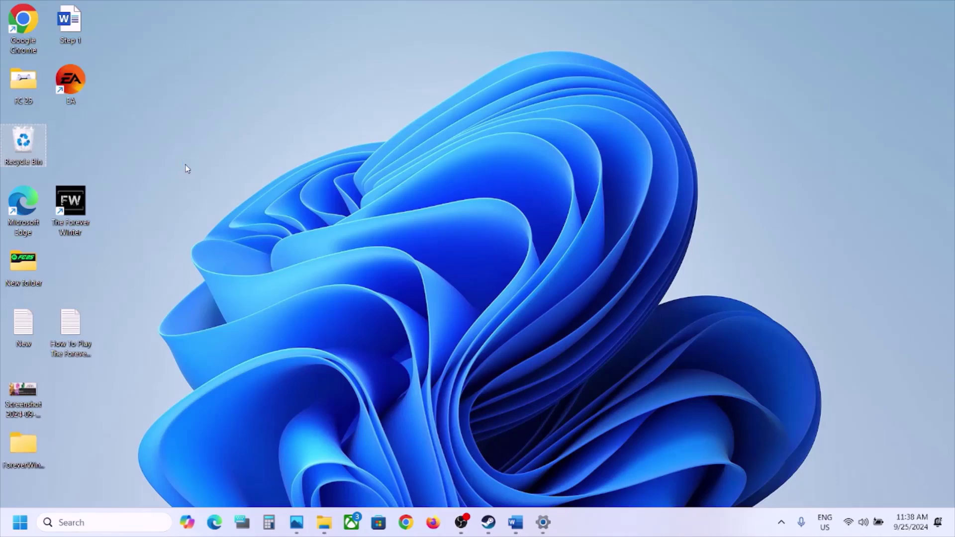
click(35, 442)
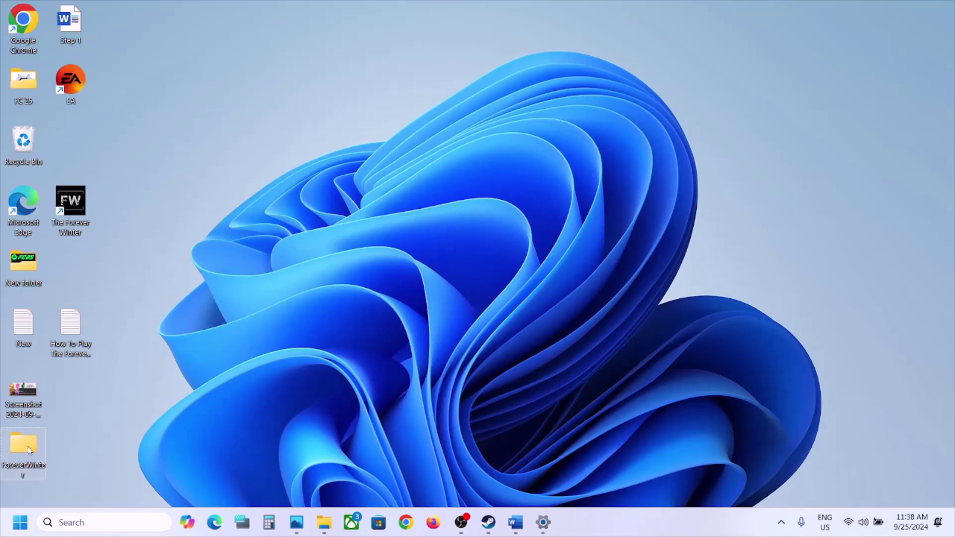
Step: Rename the original ForeverWinter folder in Local to ForeverWinter.old
click(324, 522)
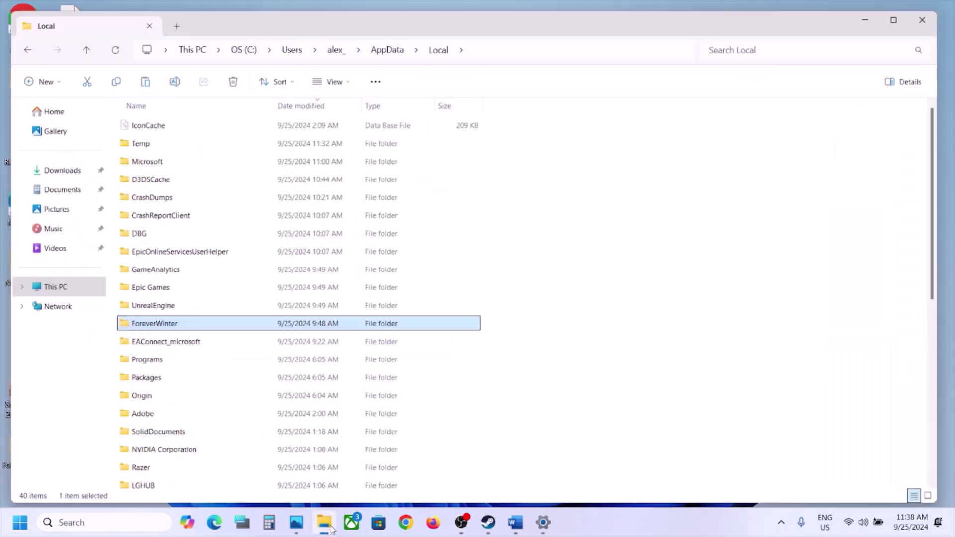
right_click(172, 324)
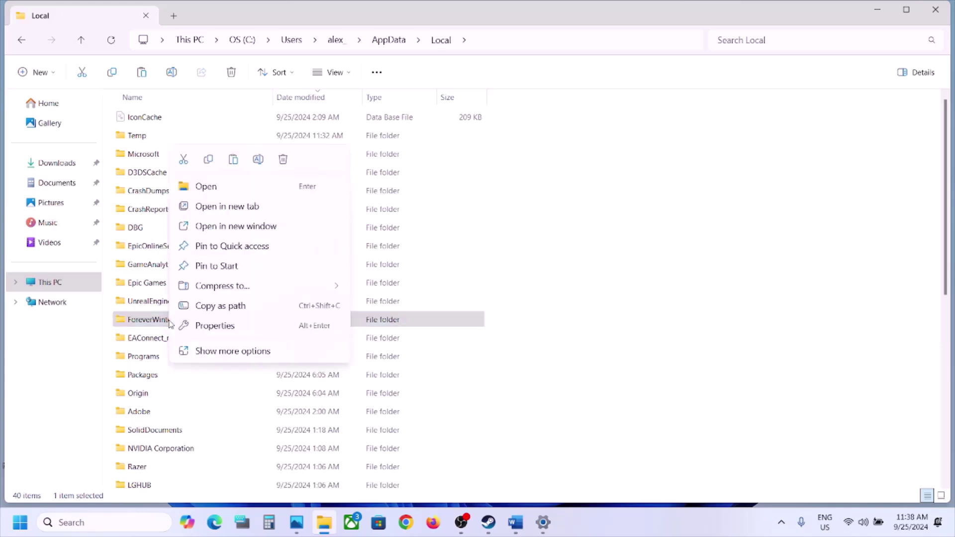
click(258, 160)
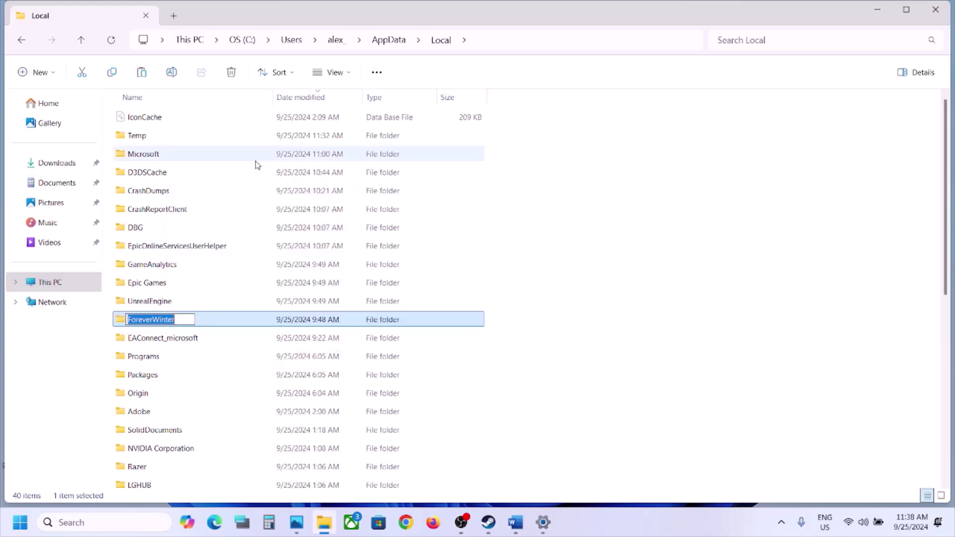
click(180, 319)
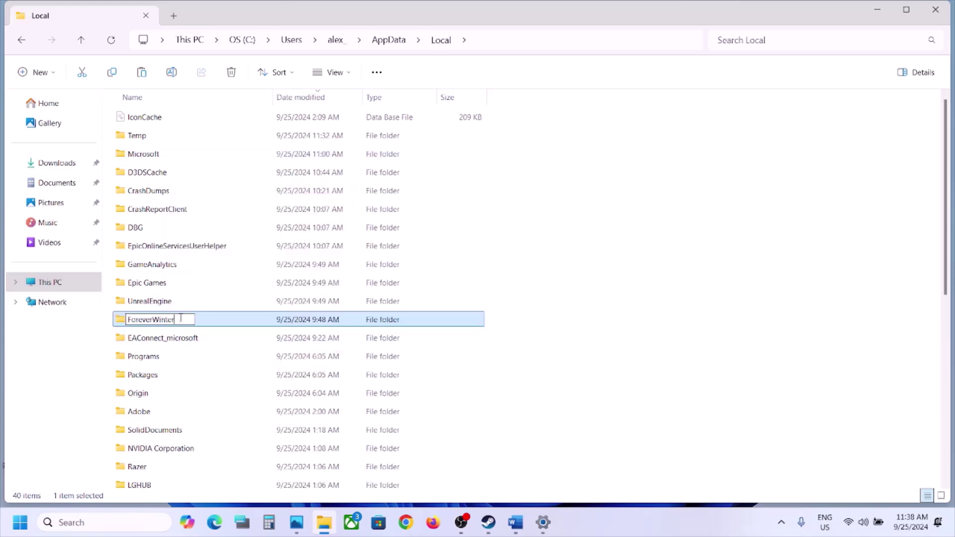
text(.old)
key(Return)
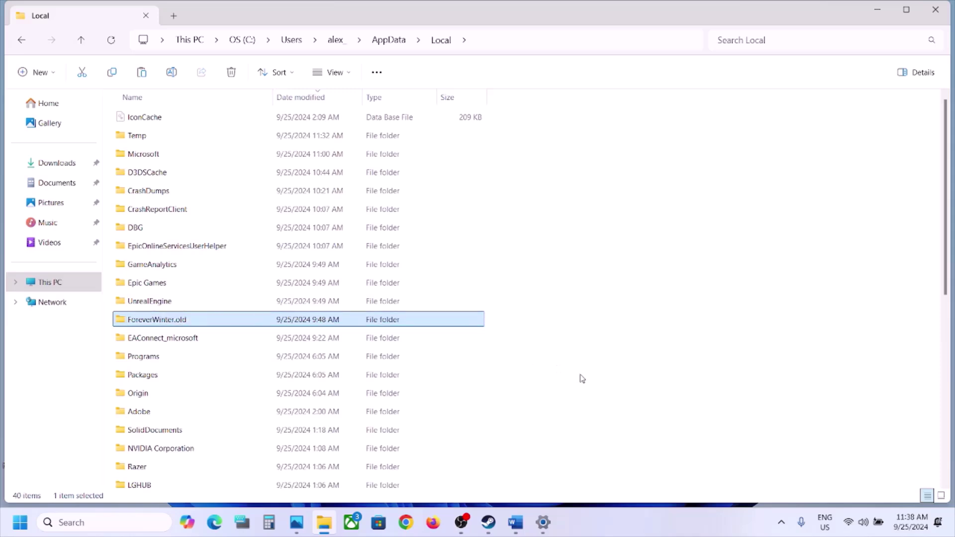
click(537, 417)
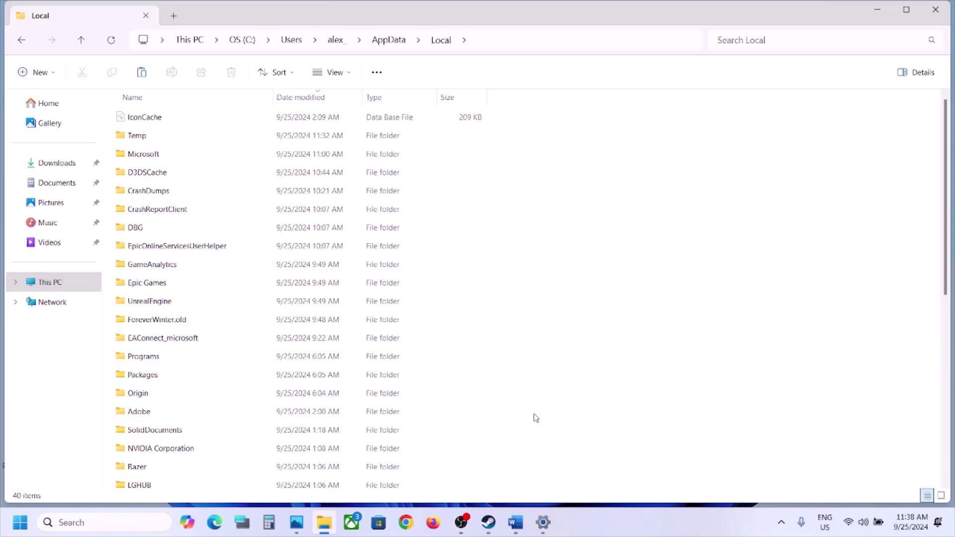
Step: Switch to the Word document and look up the Step 9 instruction on verifying the game files
right_click(182, 324)
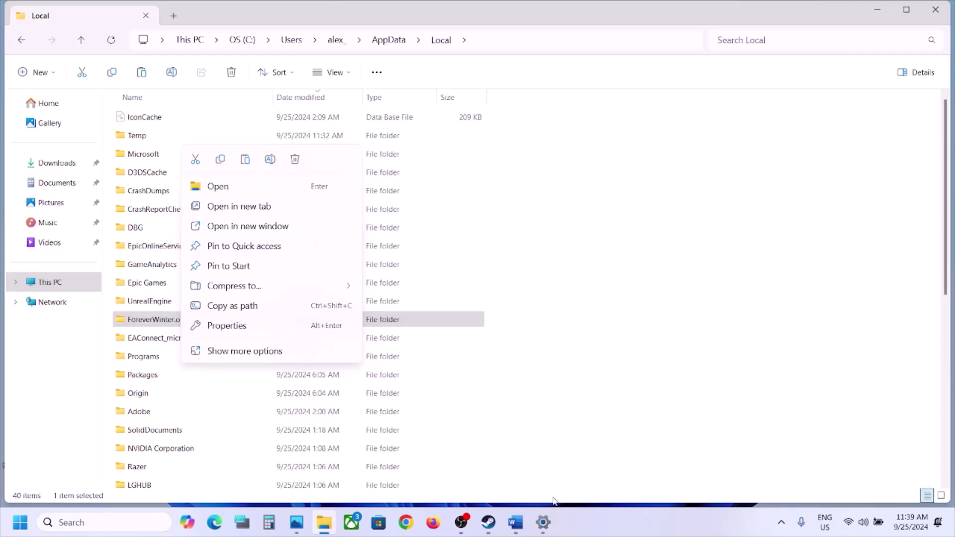
click(488, 522)
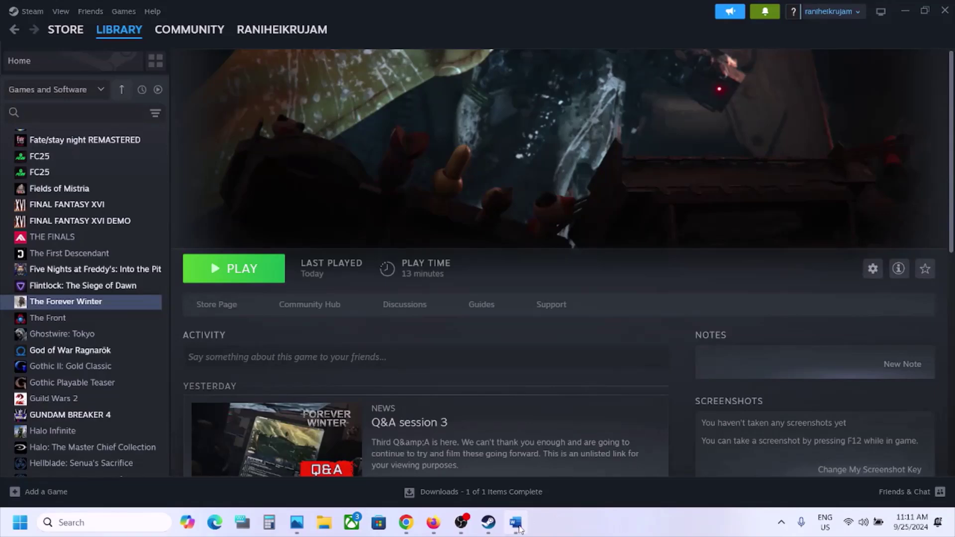
click(519, 522)
scroll(408, 327, down, 4)
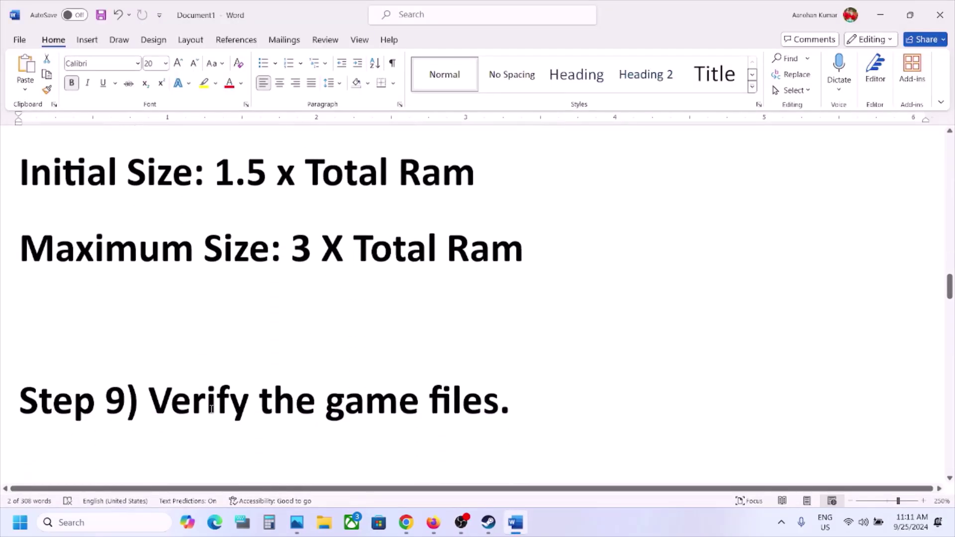
Step: Switch to Steam and look up the integrity check for The Forever Winter's installed files in its properties
click(488, 523)
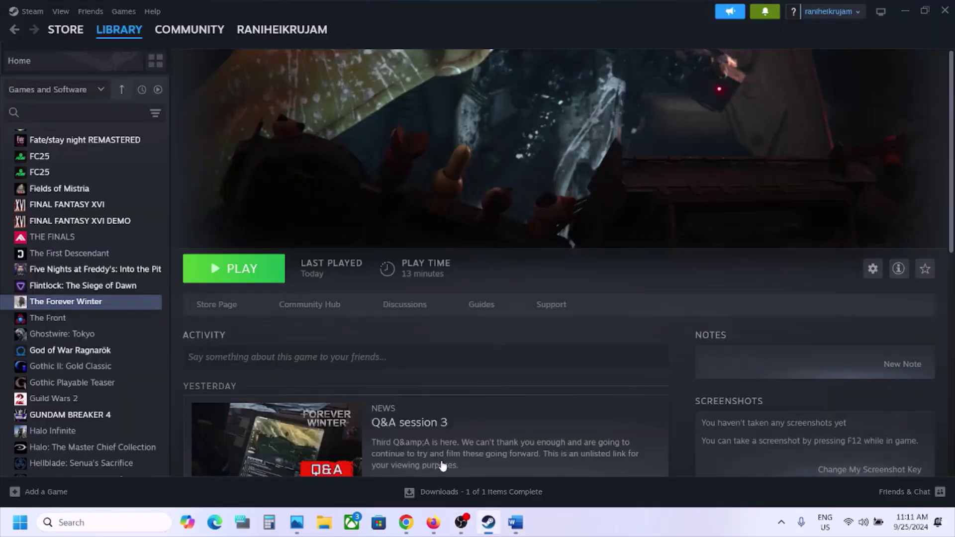
right_click(80, 304)
click(128, 398)
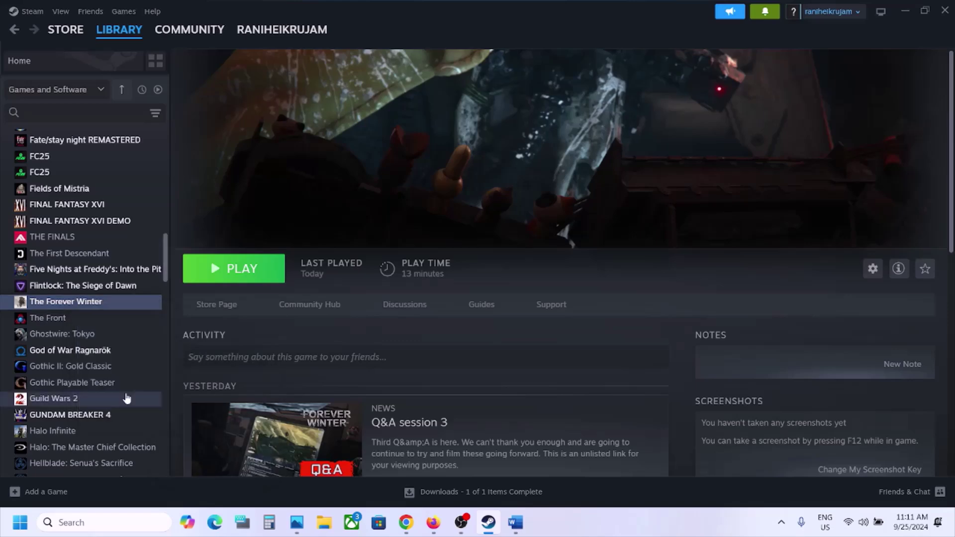
click(255, 198)
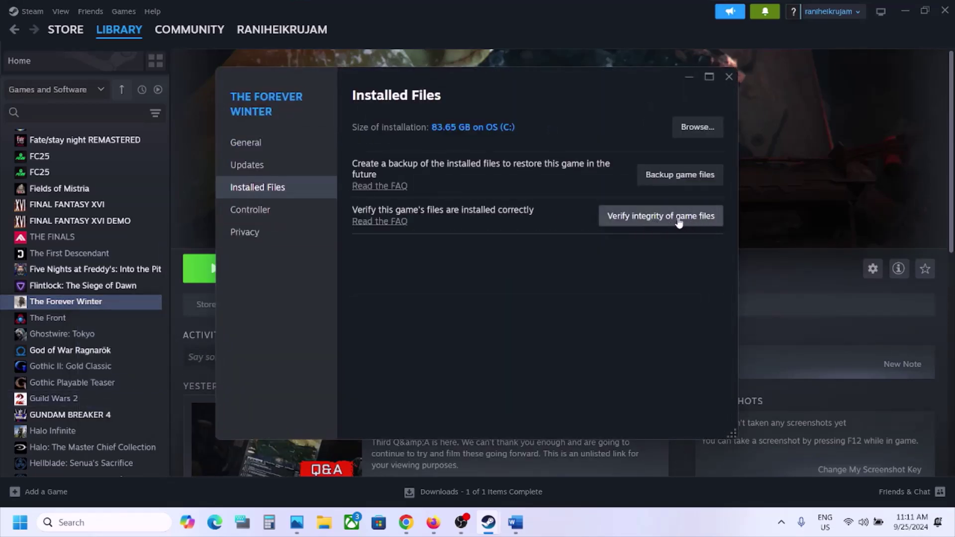
click(729, 76)
Step: Switch to the Word document and review the Step 10 instruction on running the game as administrator from its installation folder
click(515, 524)
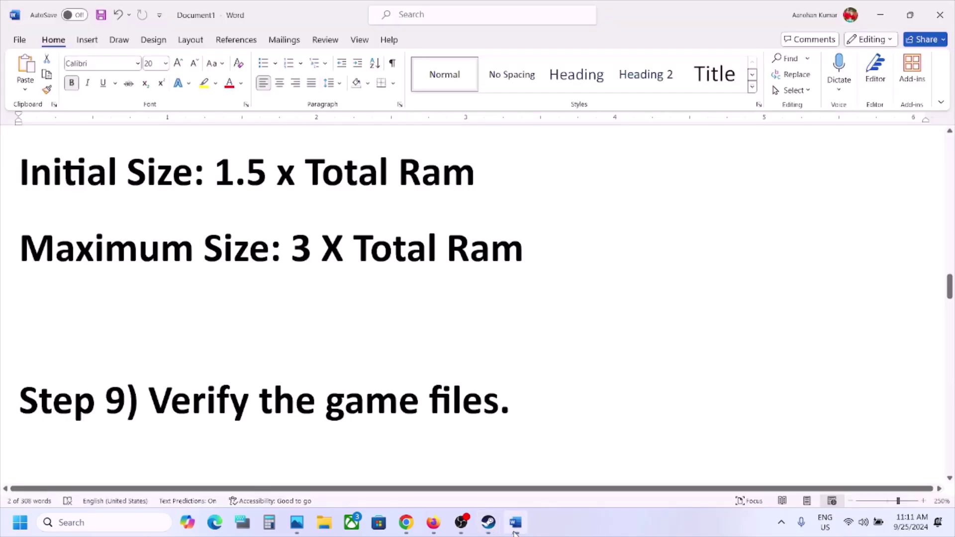
scroll(433, 345, down, 5)
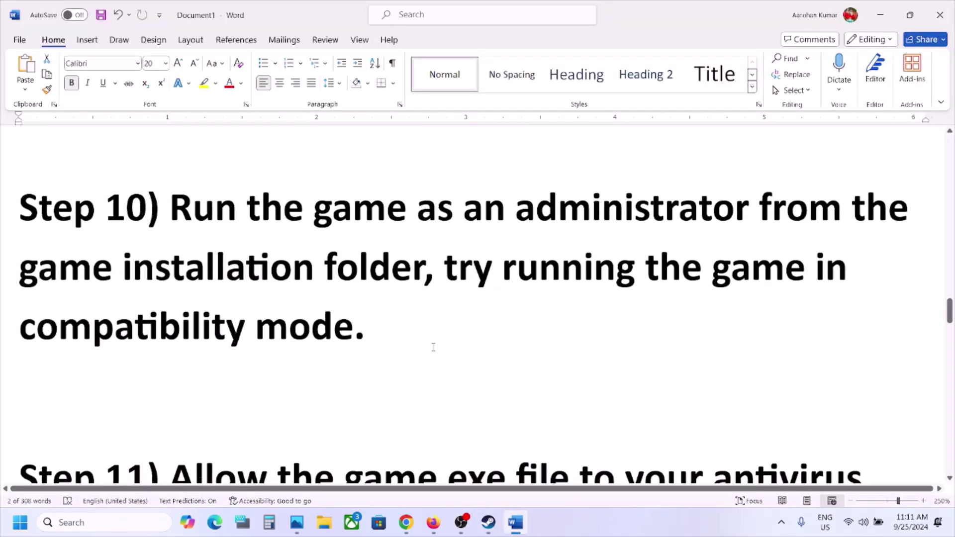
scroll(434, 344, up, 2)
shift+click(420, 380)
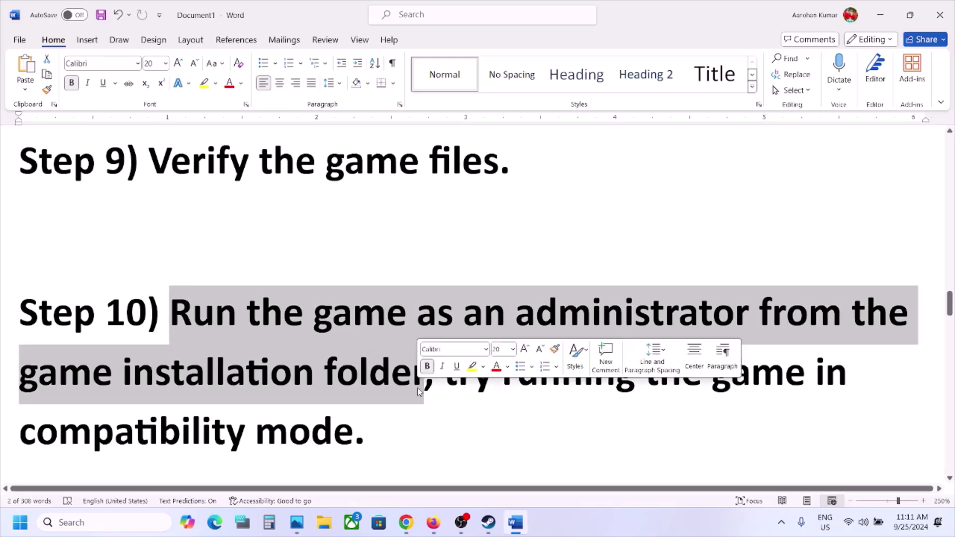
Step: Switch to Steam, browse The Forever Winter's local files, and open the Windows folder inside the installation folder
key(alt+Tab)
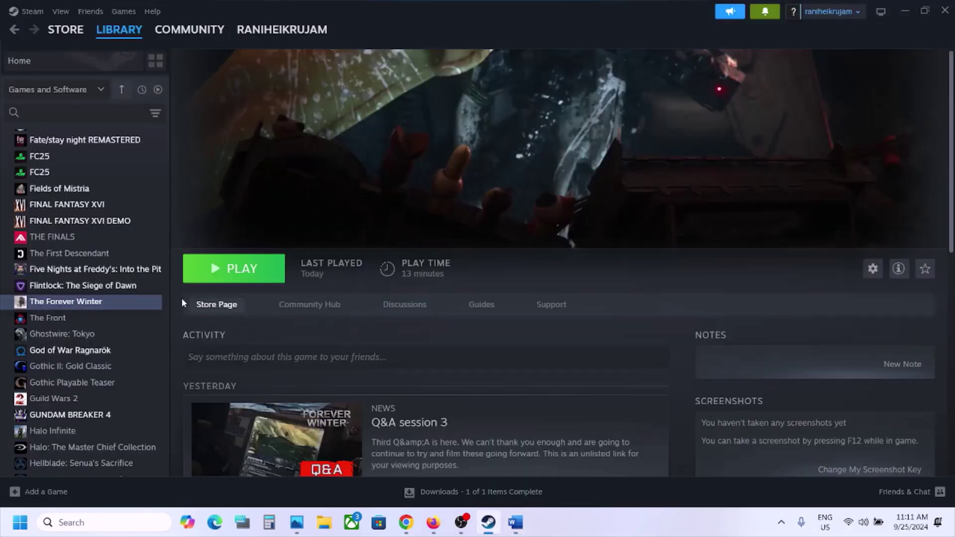
right_click(115, 304)
mouse_move(170, 381)
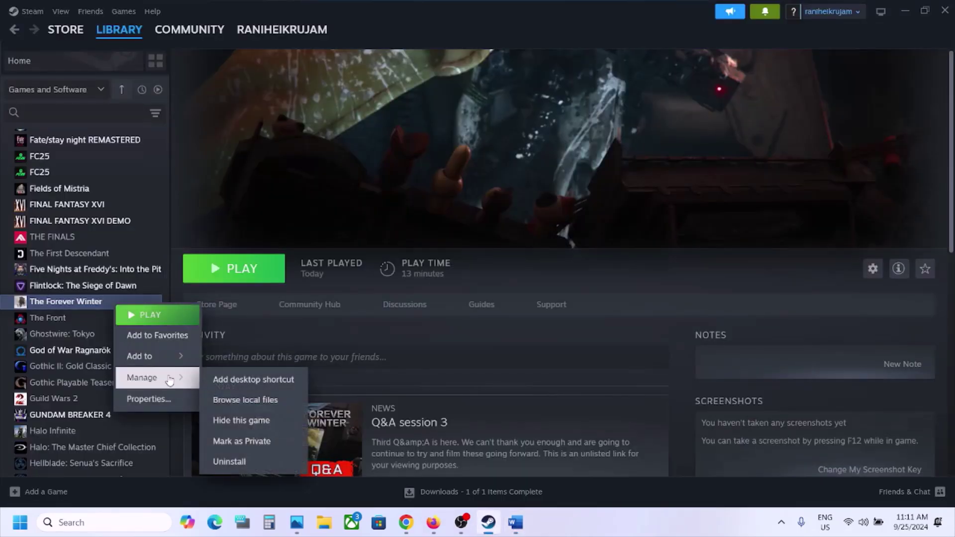
click(275, 405)
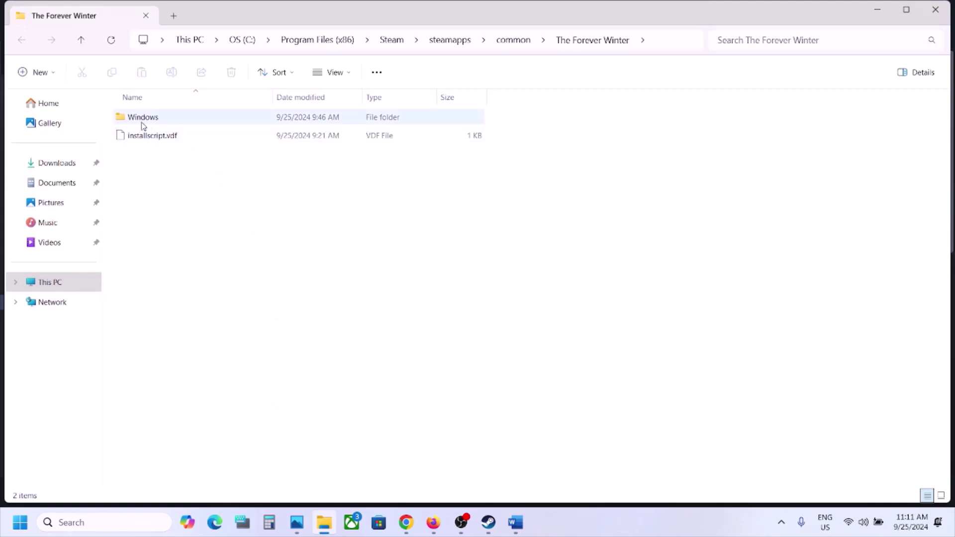
double_click(149, 120)
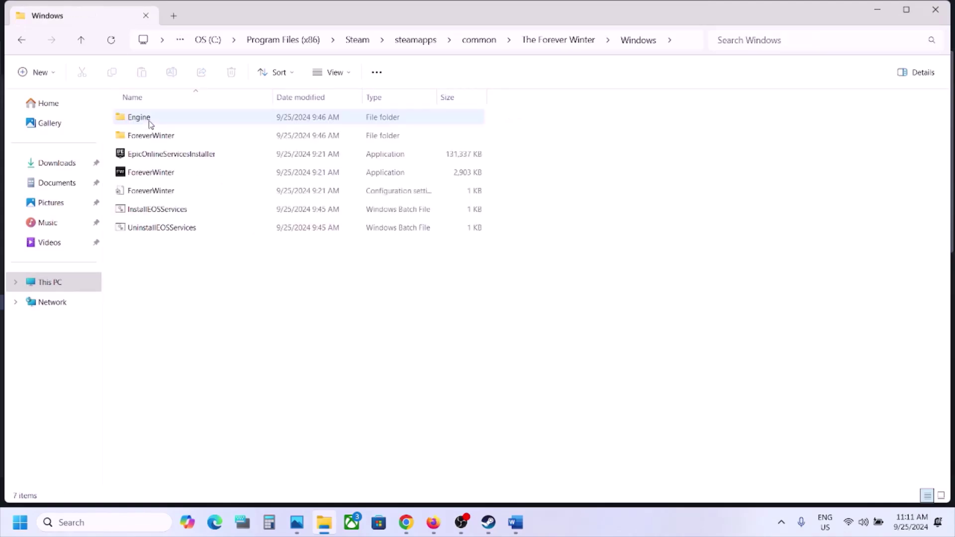
click(157, 174)
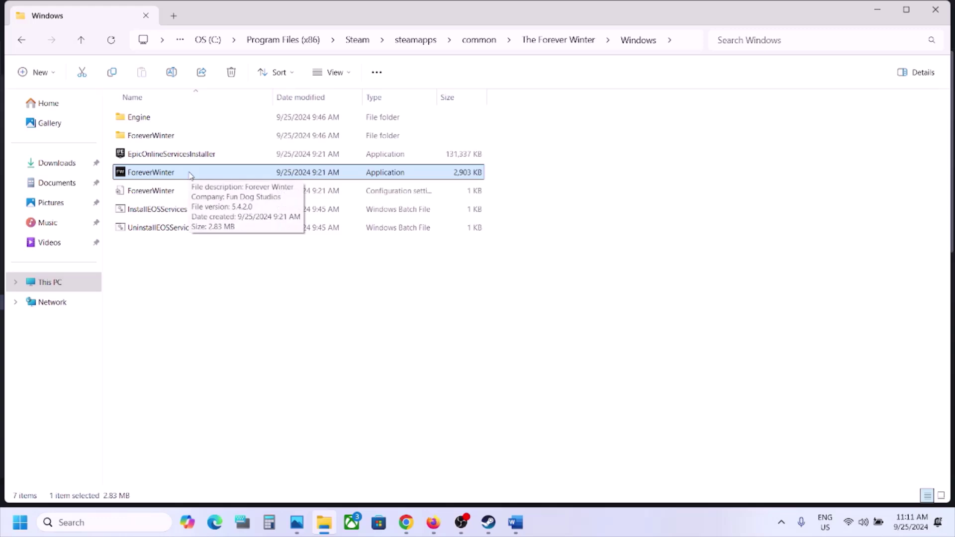
right_click(190, 175)
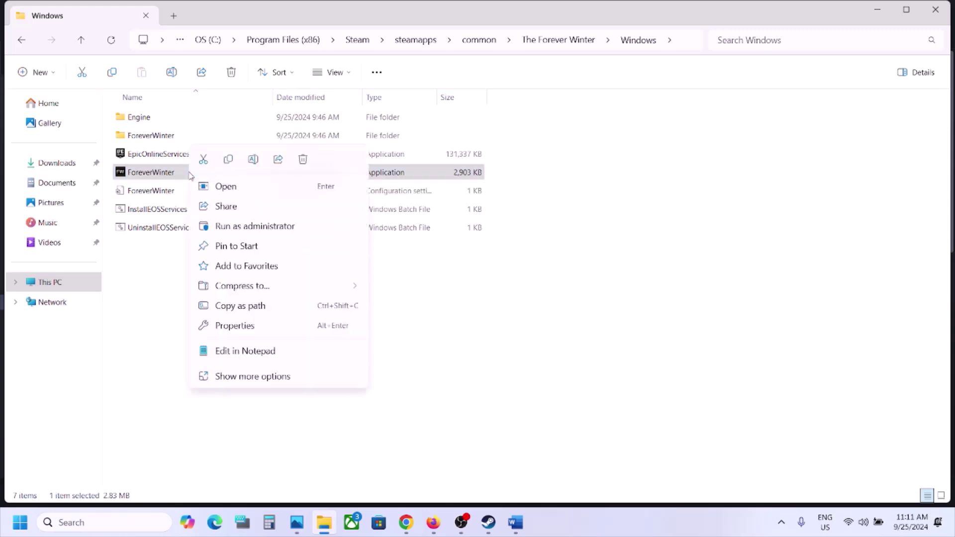
click(235, 326)
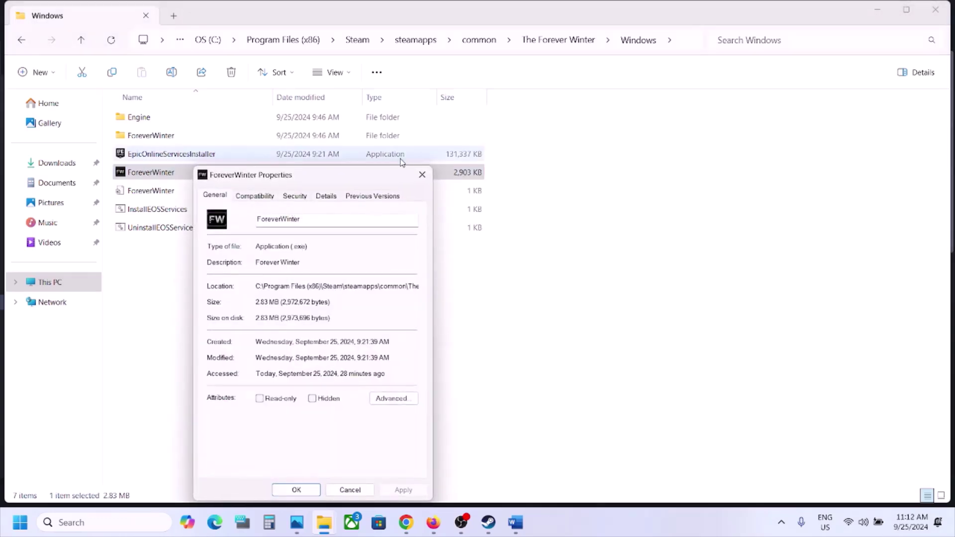
click(422, 175)
Step: Open the Win64 folder through the ForeverWinter and Binaries folders
click(139, 142)
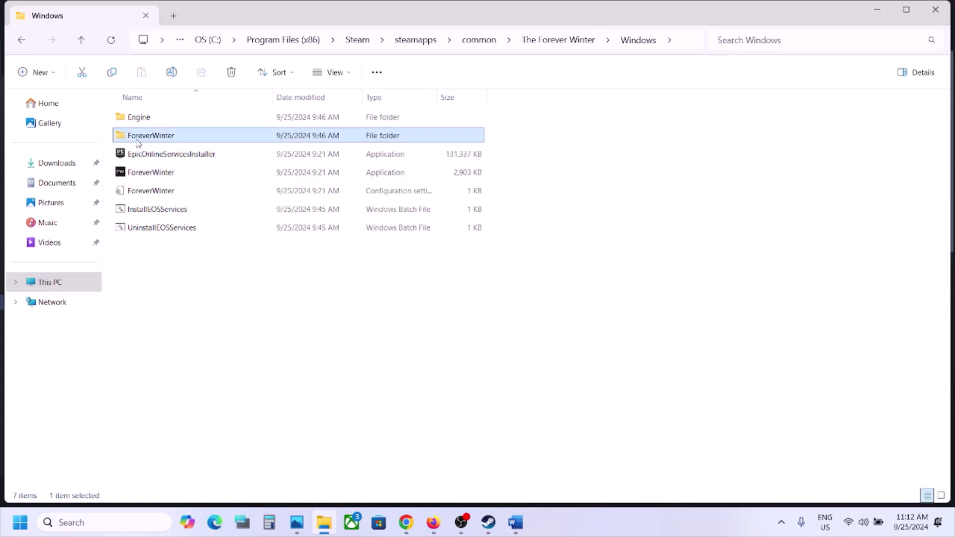
double_click(173, 141)
double_click(176, 118)
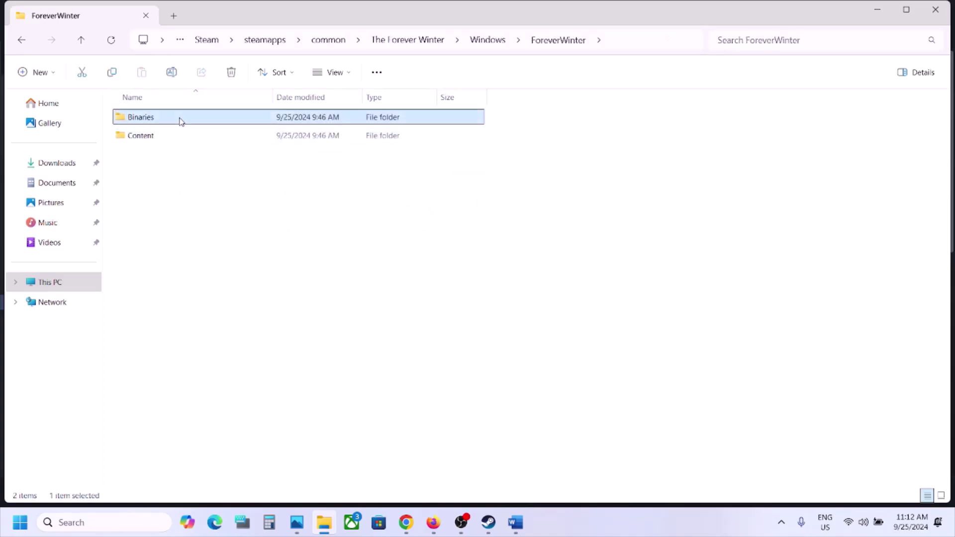
double_click(160, 122)
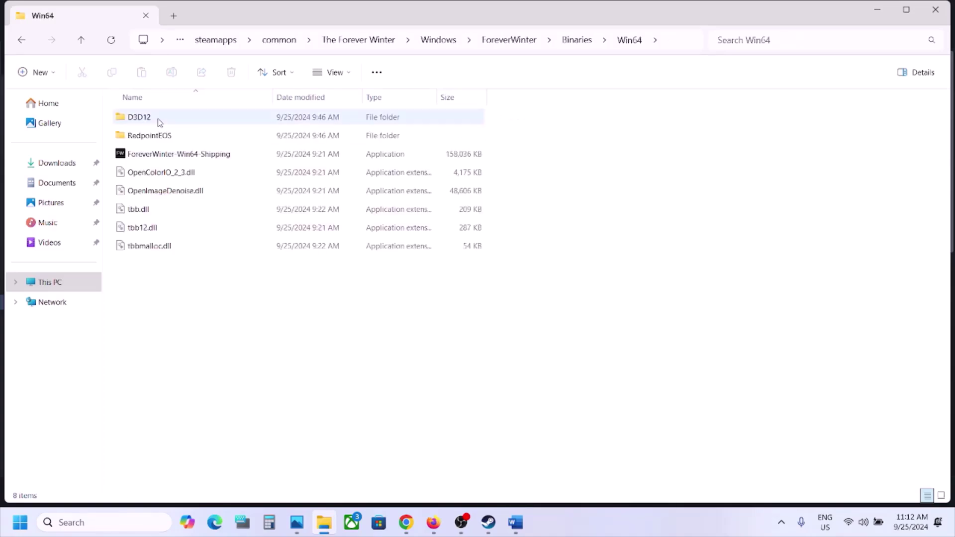
Step: Set the ForeverWinter-Win64-Shipping application to run as an administrator and apply the change
click(209, 155)
right_click(210, 158)
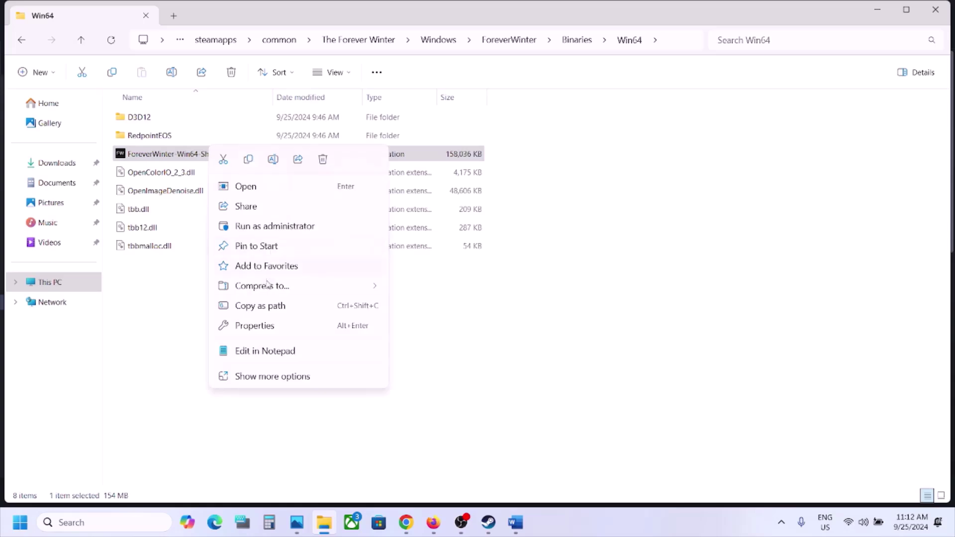
click(262, 326)
click(281, 187)
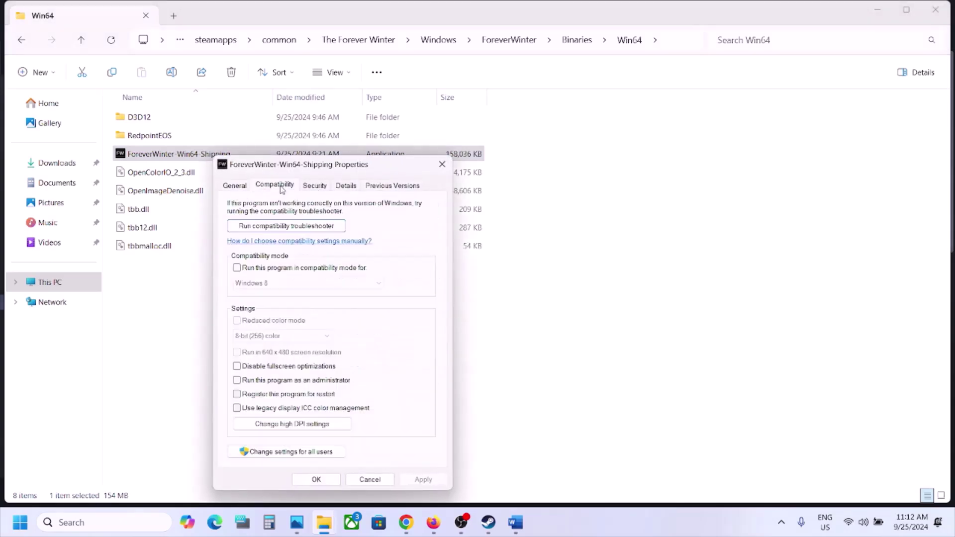
click(237, 381)
click(412, 481)
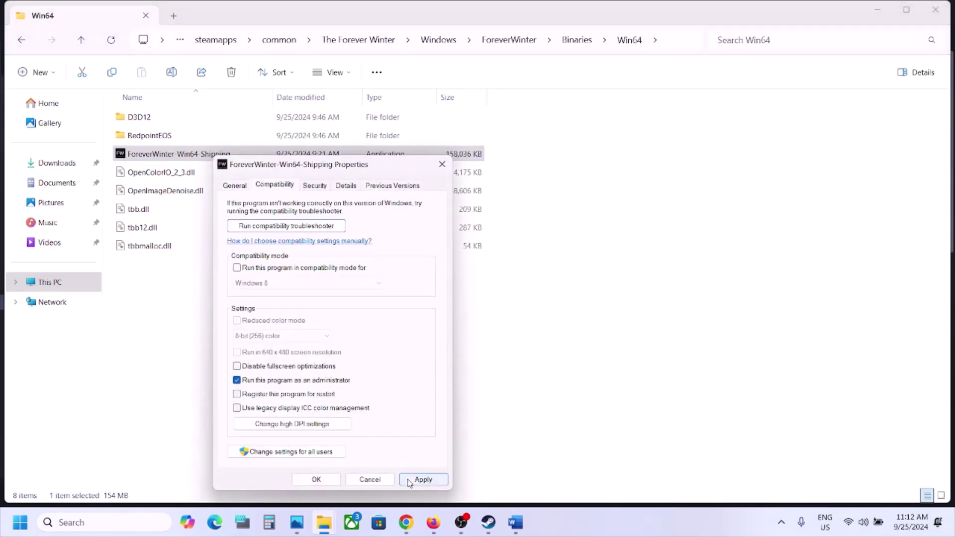
click(330, 481)
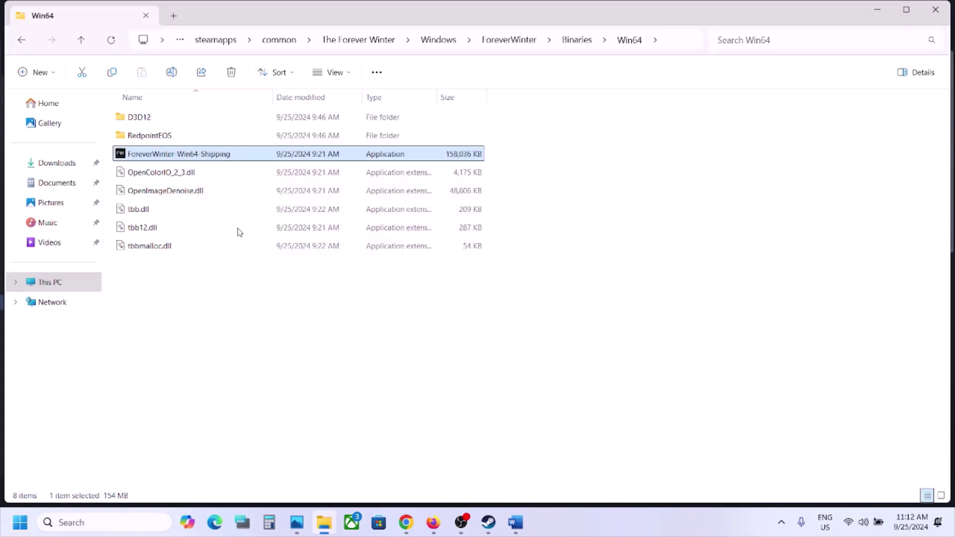
Step: Enable compatibility mode for Windows 8 on the ForeverWinter-Win64-Shipping application and apply it
right_click(198, 156)
click(269, 326)
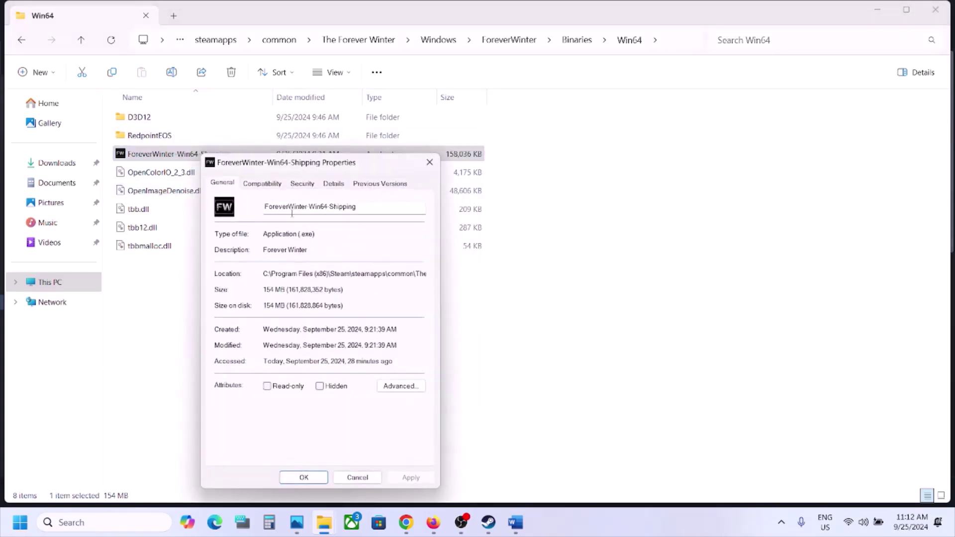
click(266, 183)
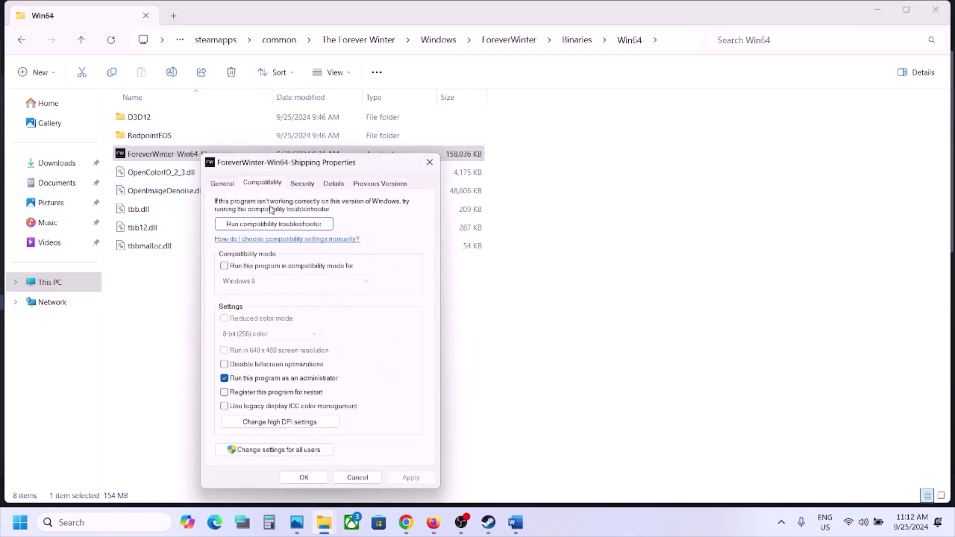
click(224, 266)
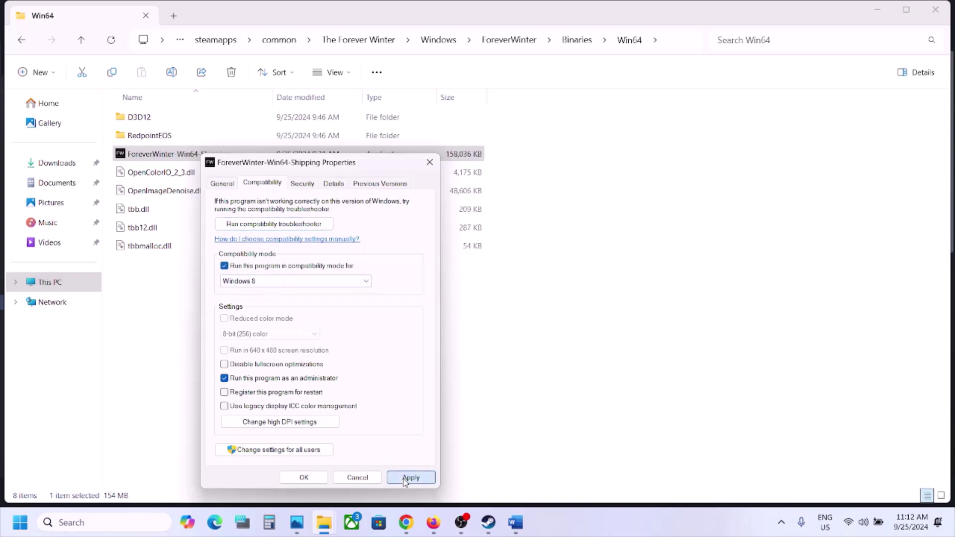
click(408, 479)
click(318, 477)
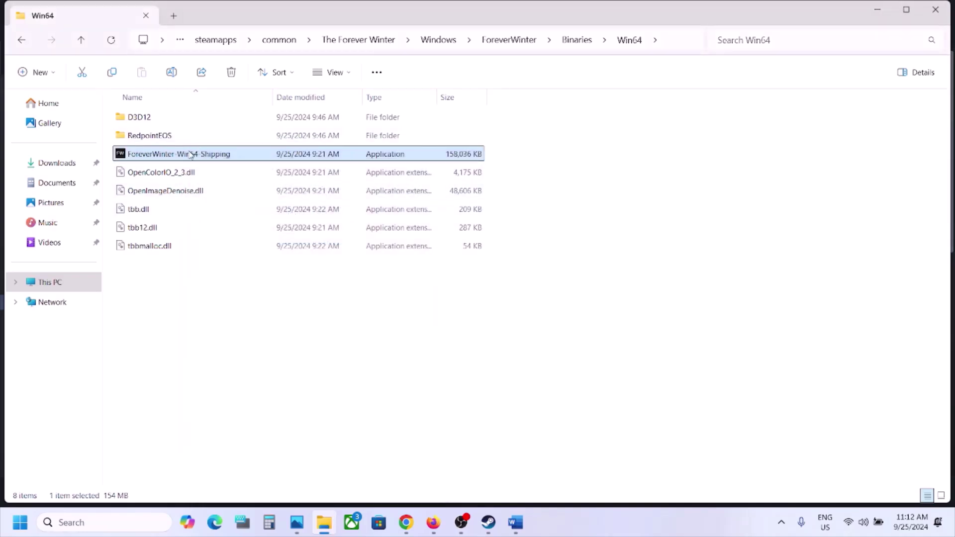
Step: Change the compatibility mode of ForeverWinter-Win64-Shipping to Windows 7 and apply it
right_click(191, 155)
click(269, 326)
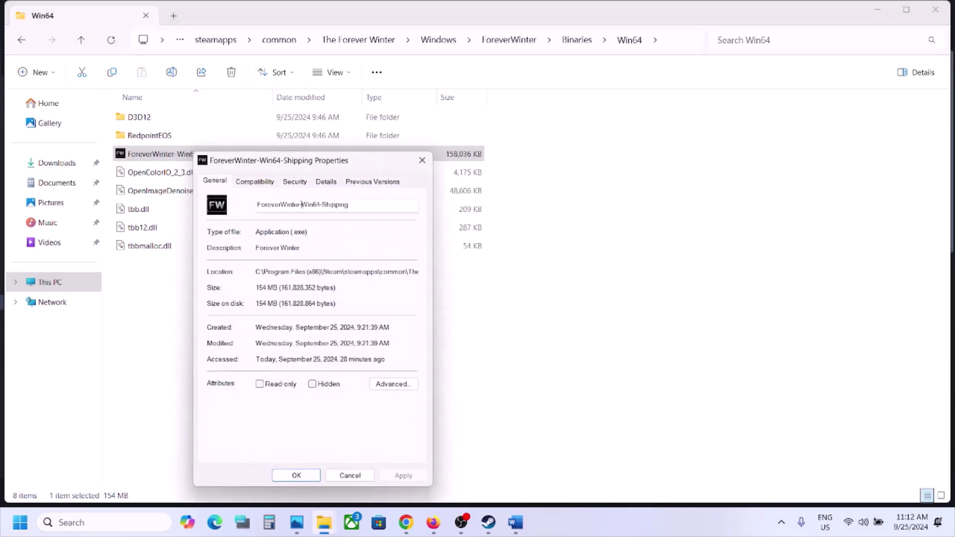
click(253, 184)
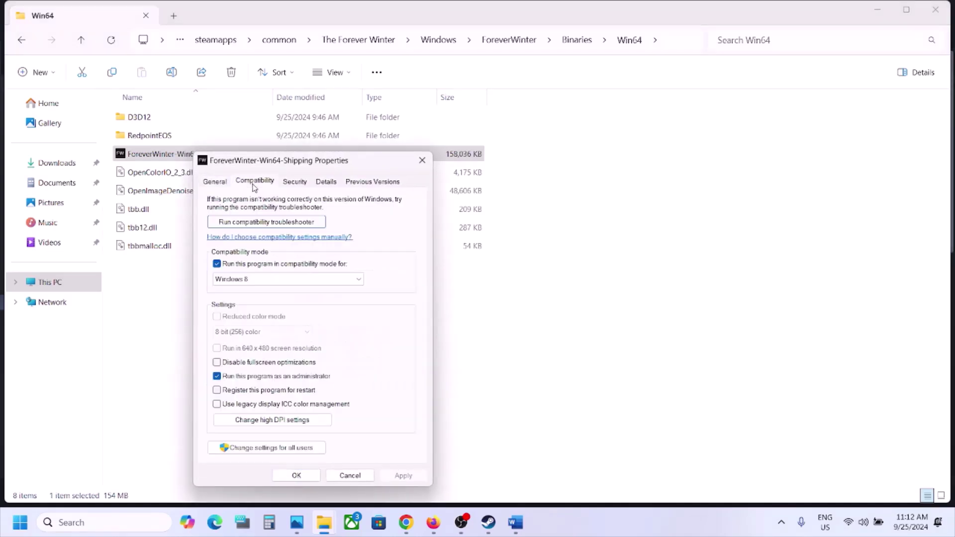
click(255, 279)
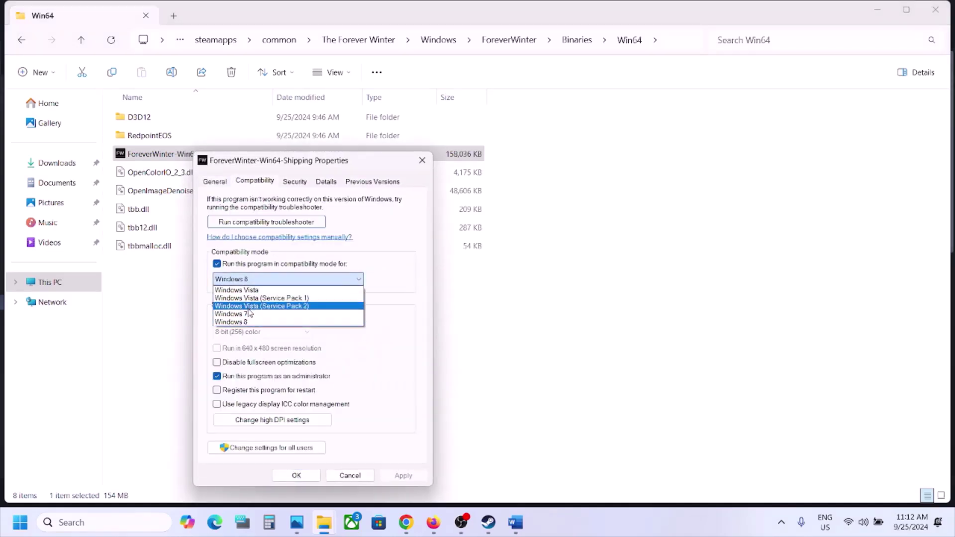
click(251, 315)
click(401, 475)
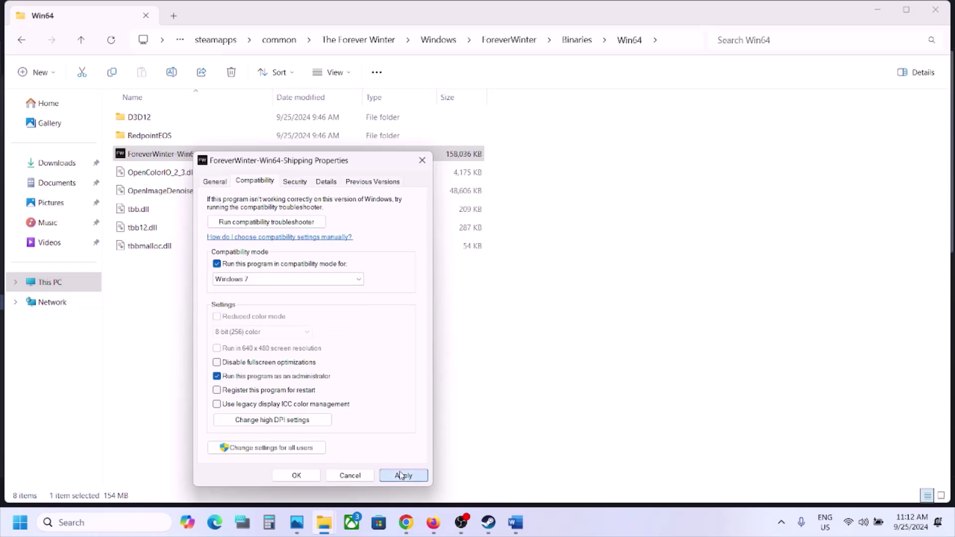
click(301, 475)
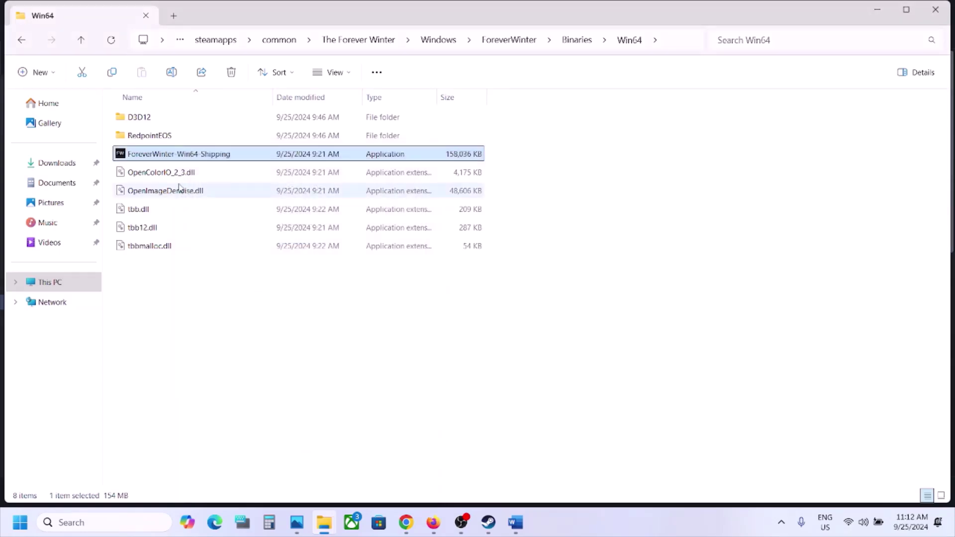
Step: Disable fullscreen optimizations for the ForeverWinter-Win64-Shipping application and apply the change
right_click(166, 162)
click(231, 326)
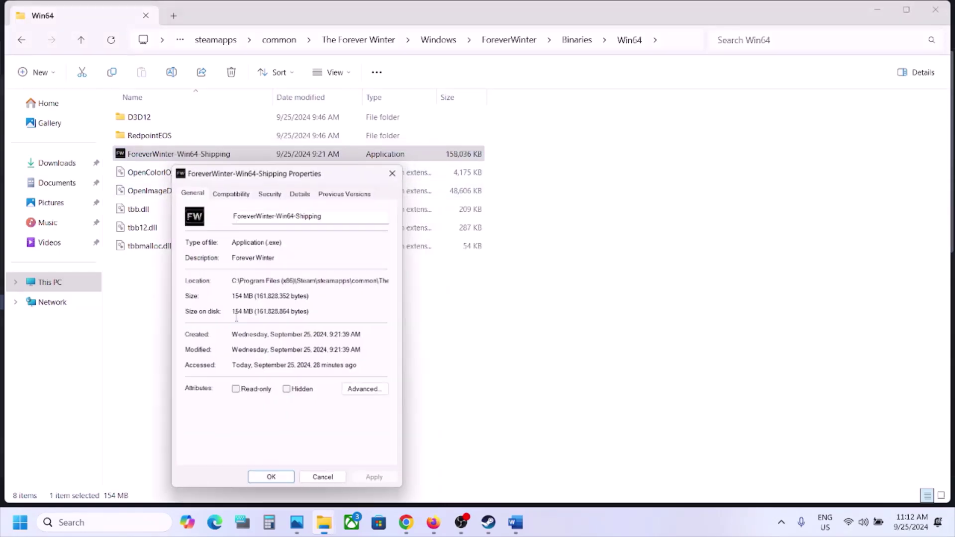
click(238, 191)
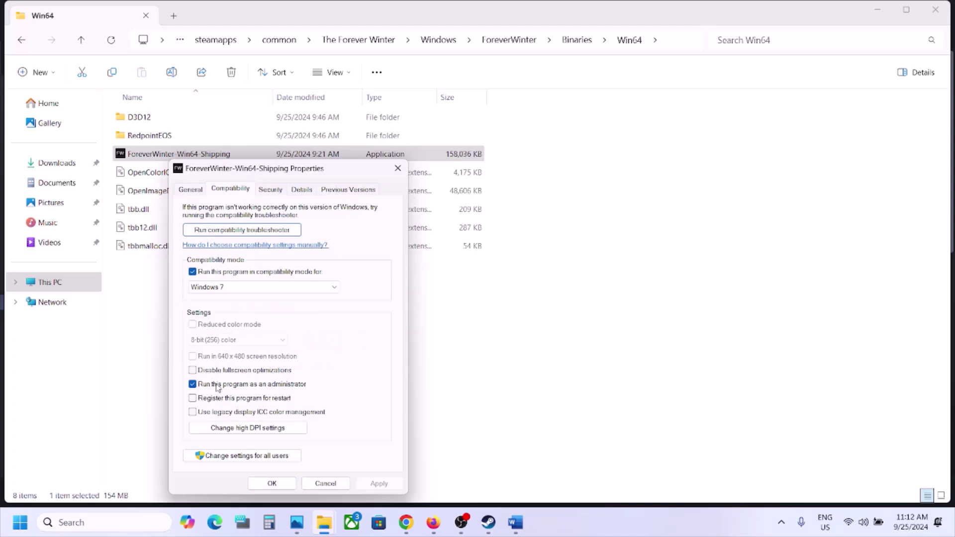
click(193, 370)
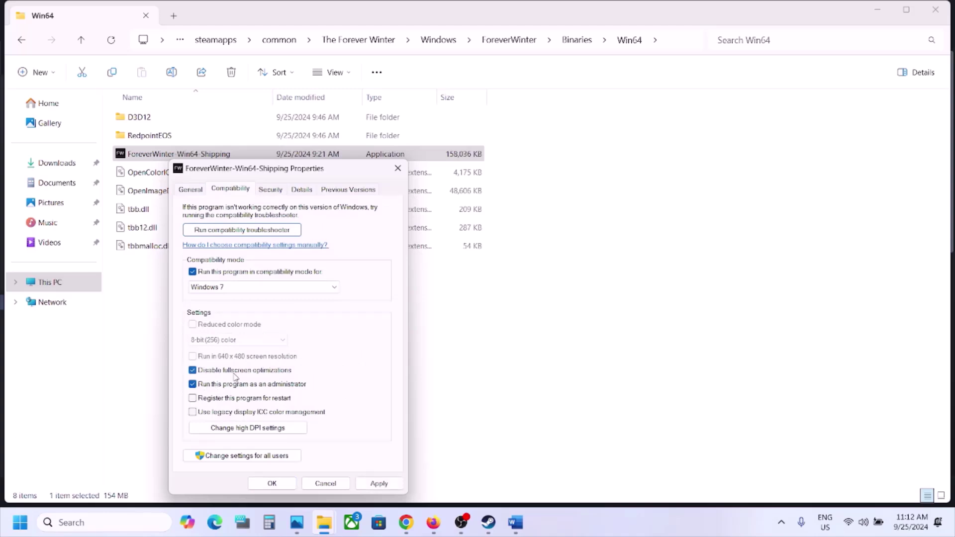
click(378, 484)
click(281, 482)
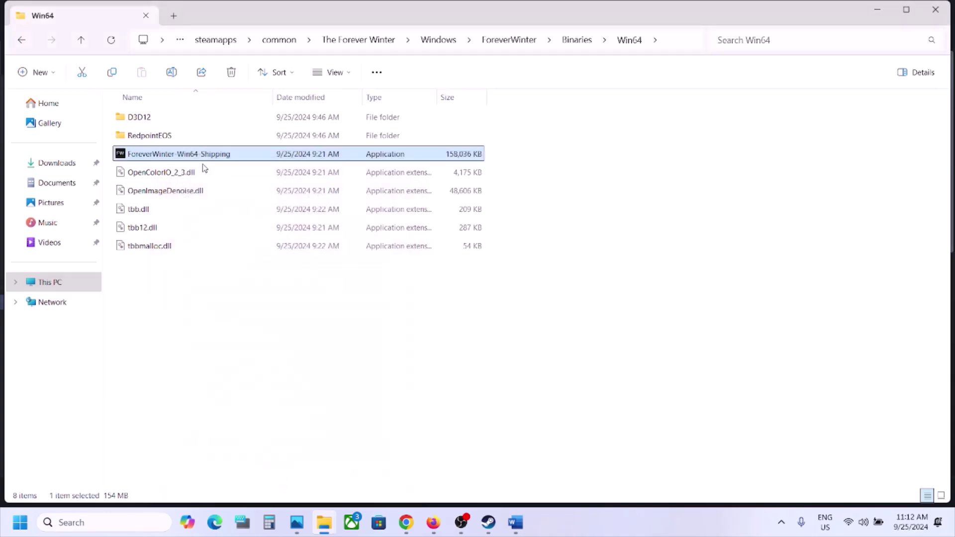
Step: Turn off compatibility mode, disabled fullscreen optimizations and run as administrator for the ForeverWinter-Win64-Shipping application and apply the changes
right_click(203, 159)
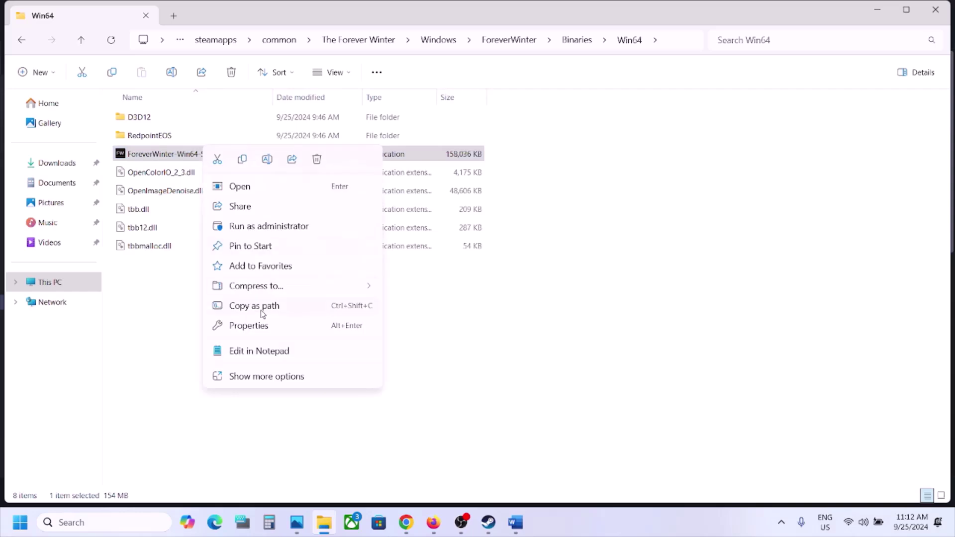
click(259, 325)
click(267, 187)
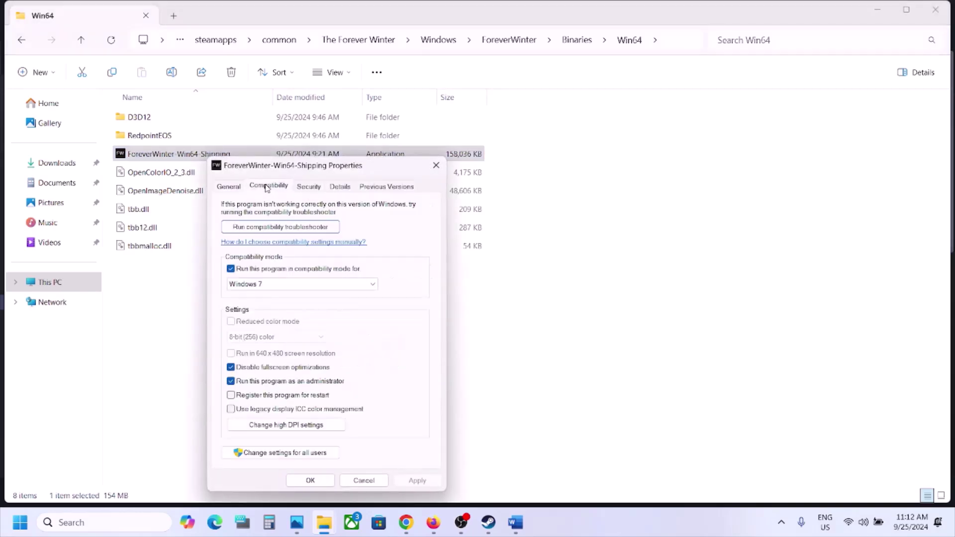
click(231, 269)
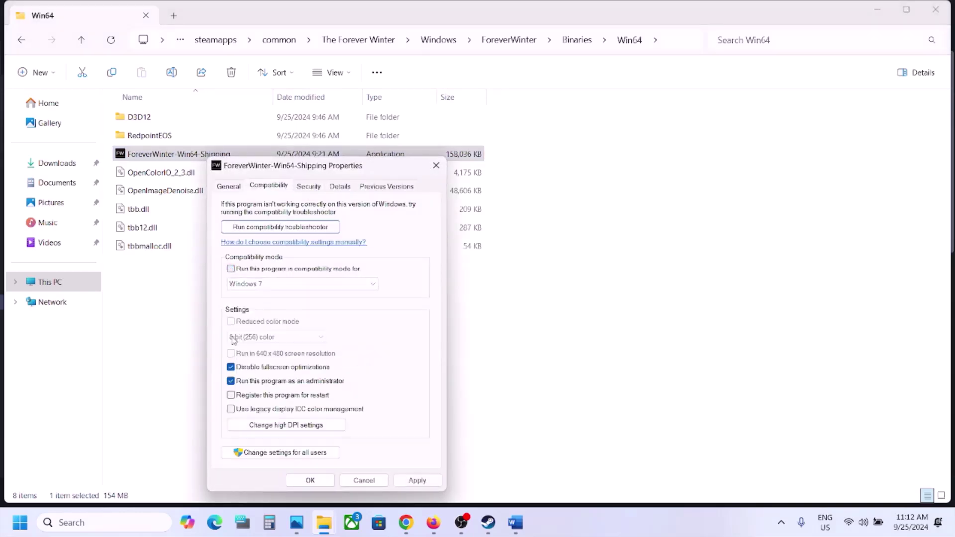
click(231, 369)
click(231, 382)
click(410, 481)
click(311, 480)
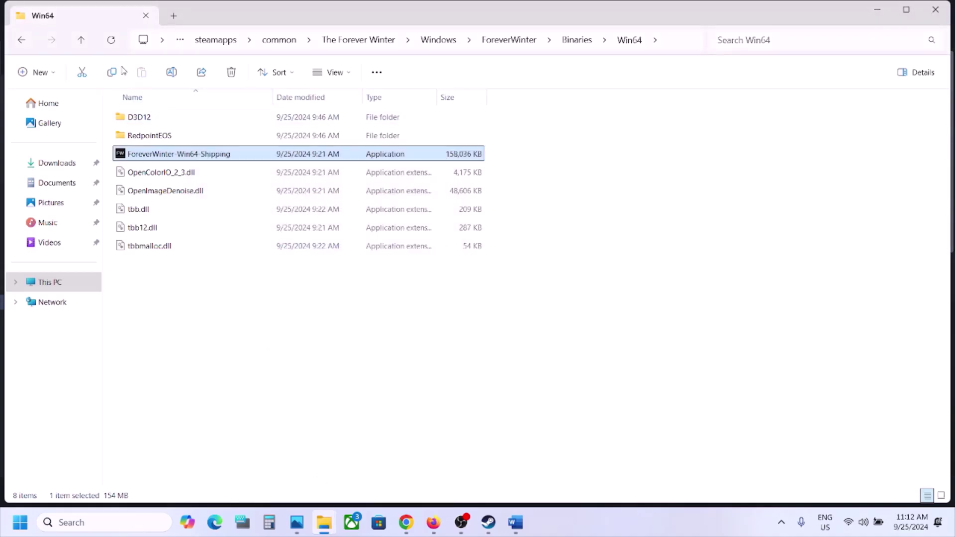
Step: Go up to The Forever Winter's Windows folder and select the ForeverWinter application
click(81, 40)
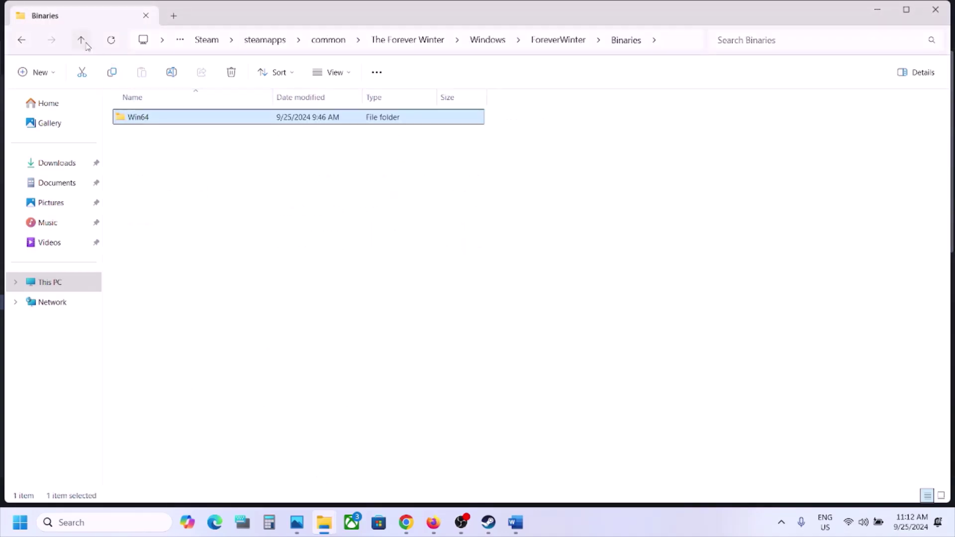
click(81, 40)
click(81, 40)
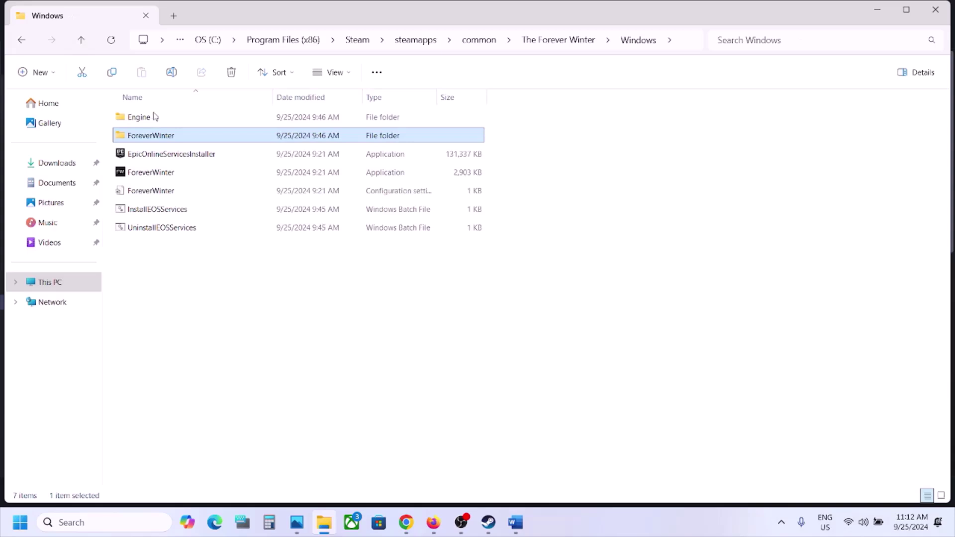
click(161, 172)
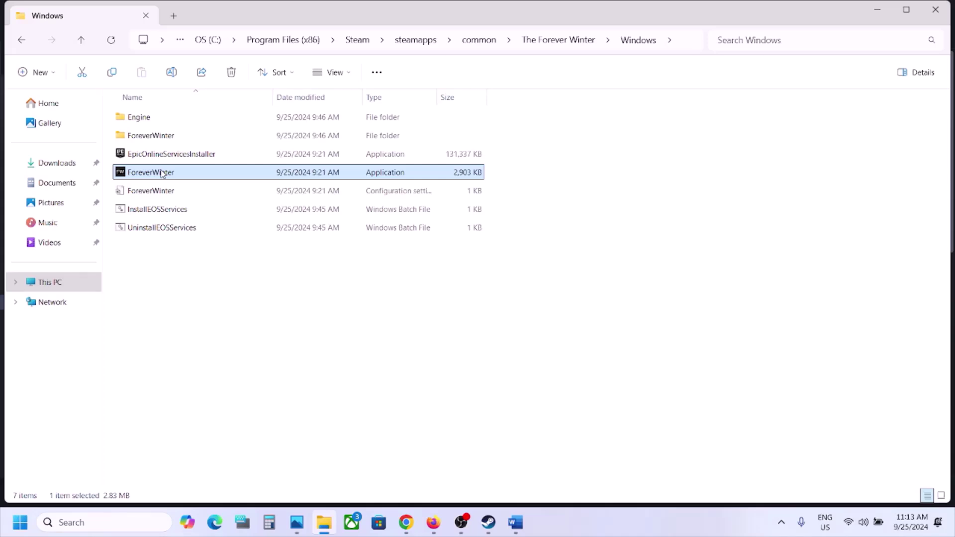
Step: Switch to the Word document and highlight the Step 11 instruction on allowing the game exe through antivirus and firewall, with Windows Settings opened
click(488, 523)
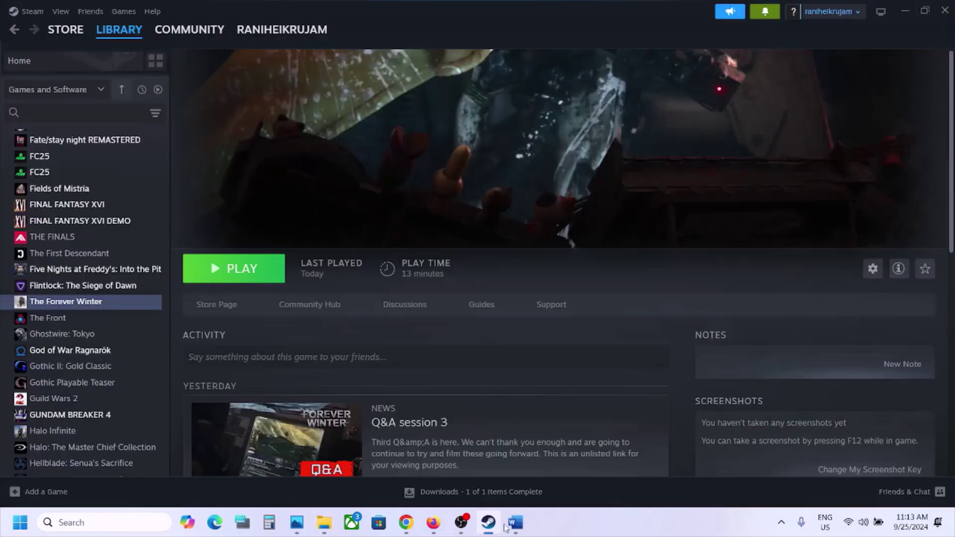
click(516, 524)
scroll(378, 333, down, 5)
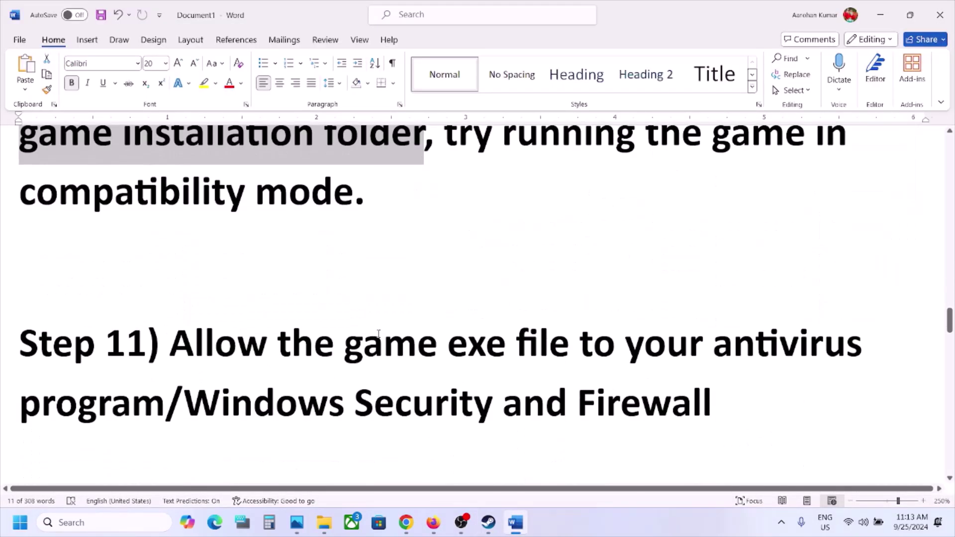
drag(198, 344, 219, 406)
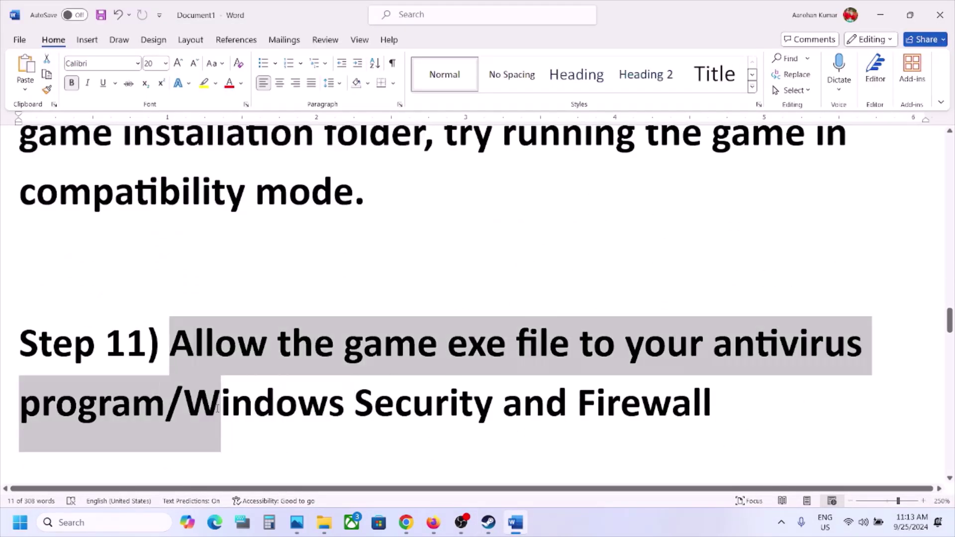
key(super+i)
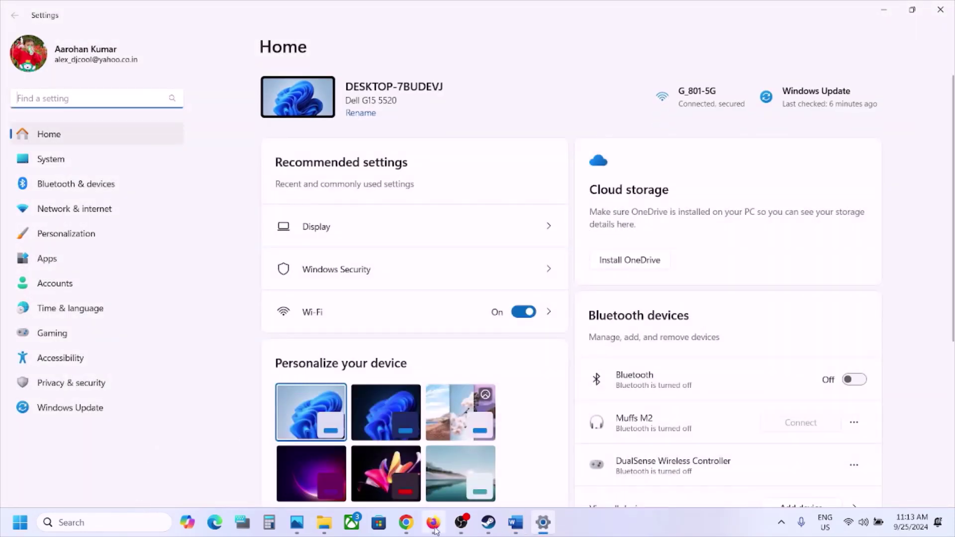
click(514, 522)
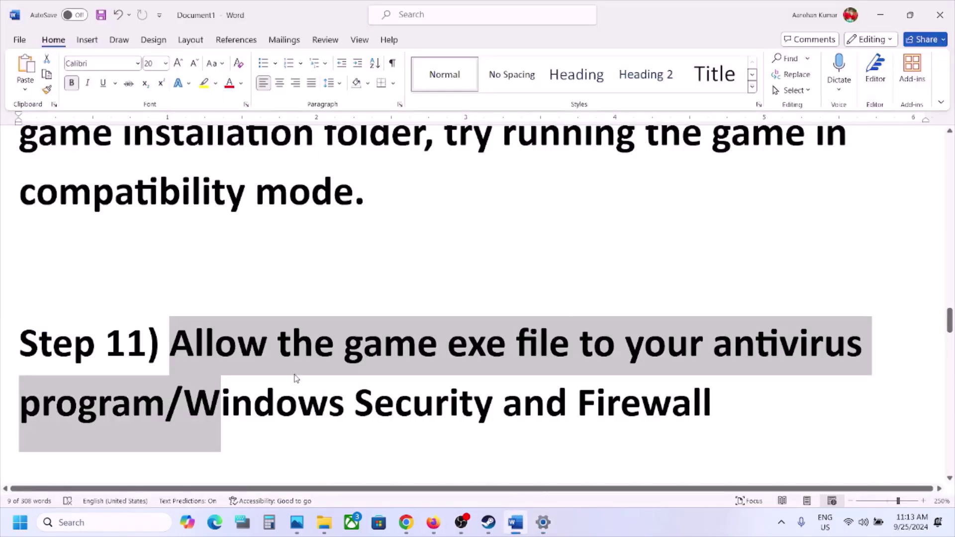
click(296, 378)
drag(170, 344, 728, 350)
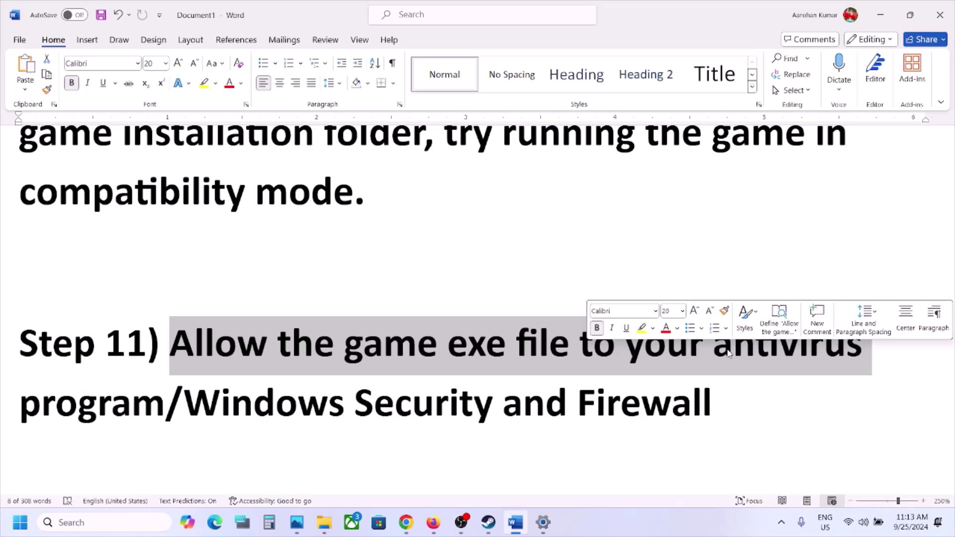
Step: Switch to Windows Settings and open Virus & threat protection from the Windows Security page under Privacy & security
click(543, 522)
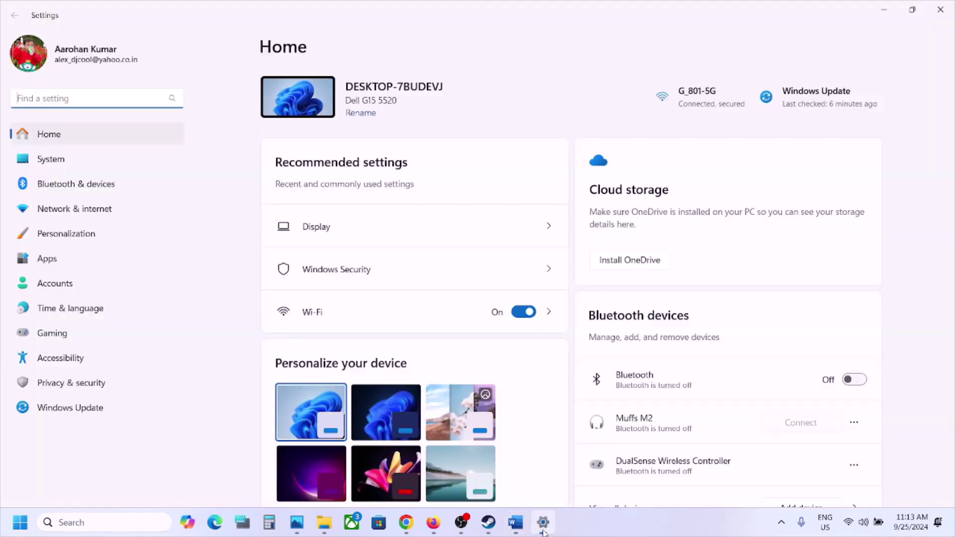
click(101, 404)
click(109, 383)
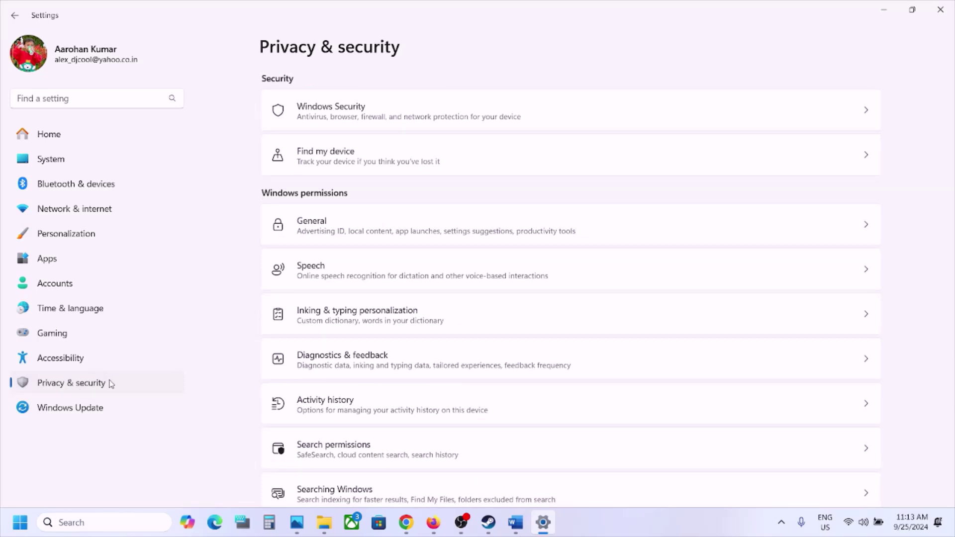
click(414, 107)
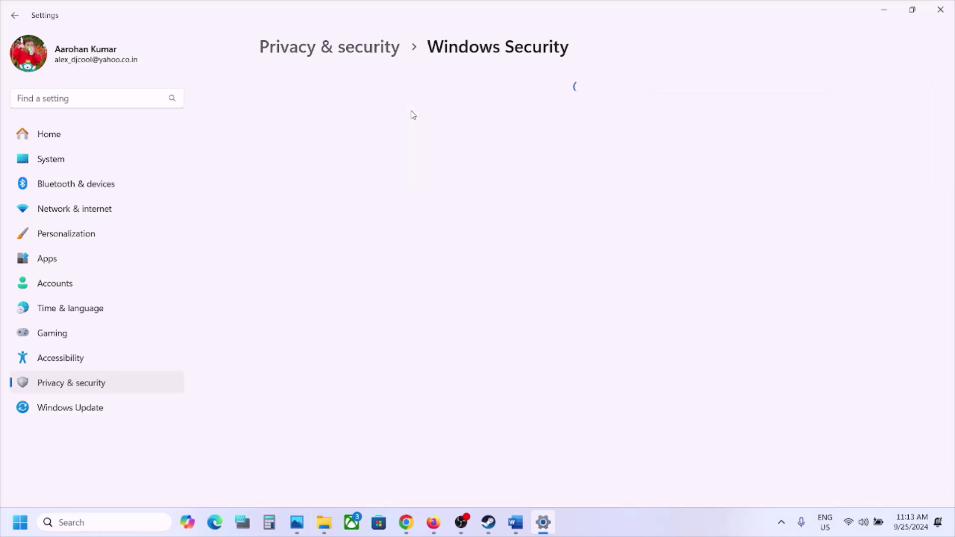
click(357, 185)
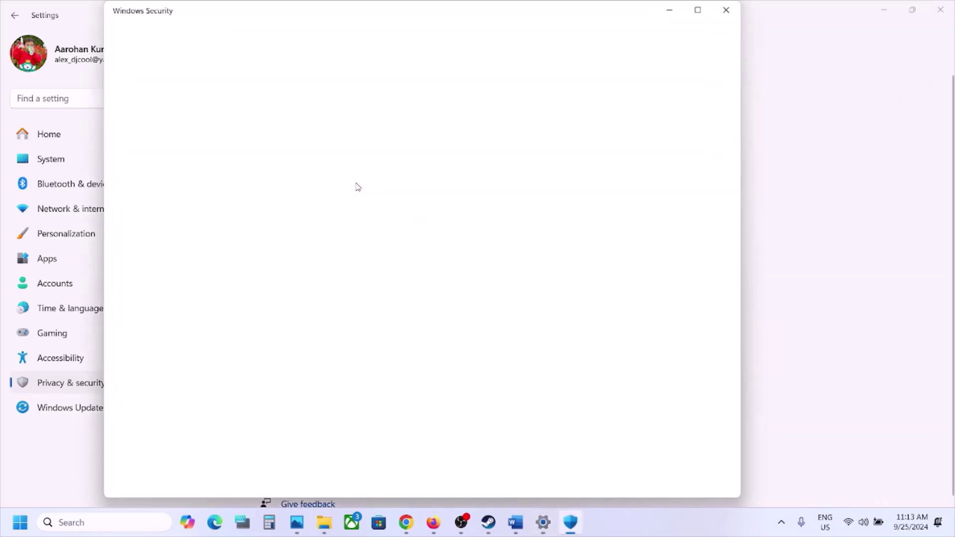
Step: Open the list of apps allowed through Controlled folder access in the ransomware protection settings
scroll(366, 266, down, 3)
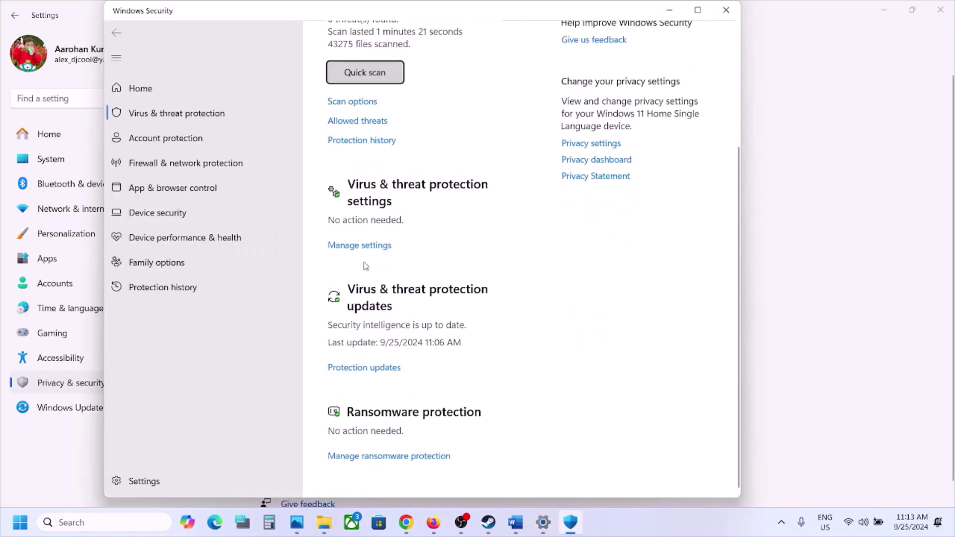
click(366, 456)
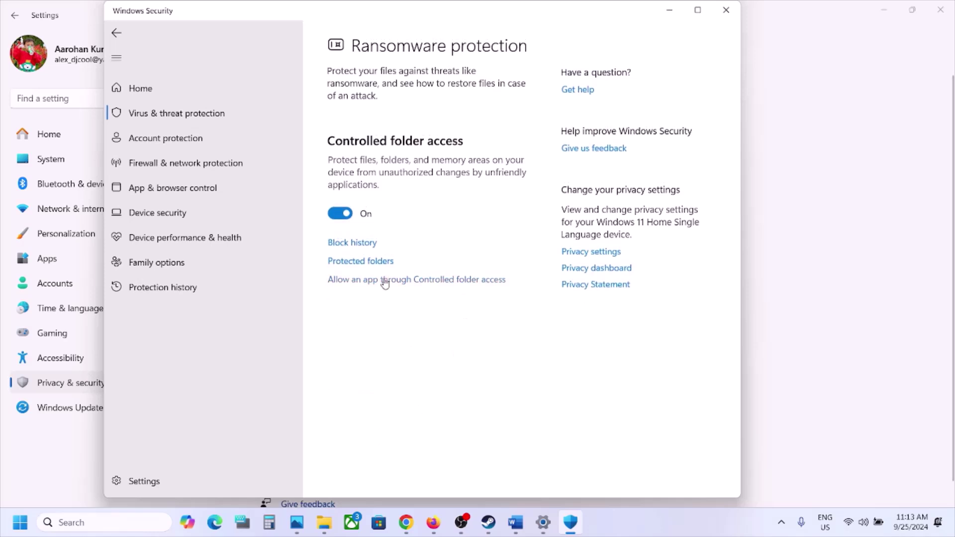
click(408, 281)
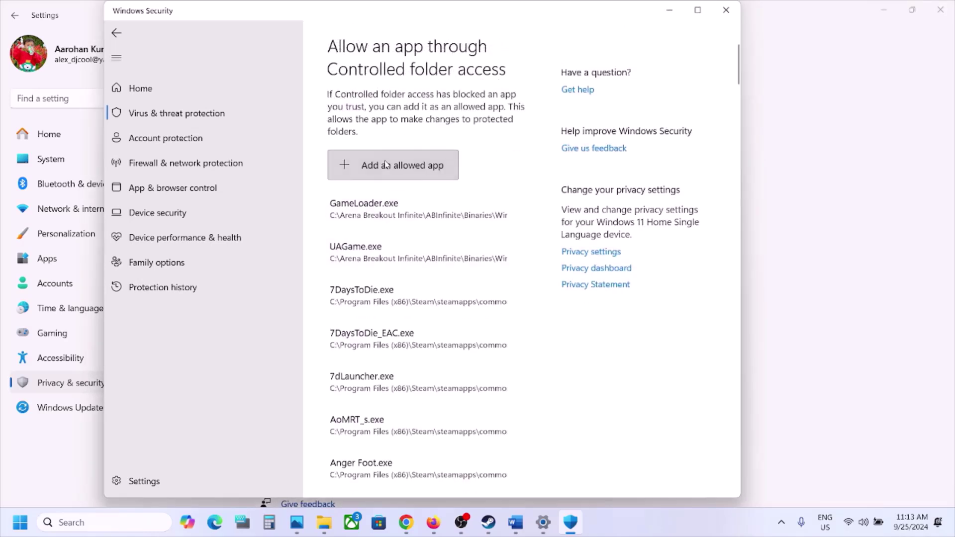
Step: Allow the ForeverWinter application from The Forever Winter's Windows folder through Controlled folder access
click(388, 167)
click(390, 215)
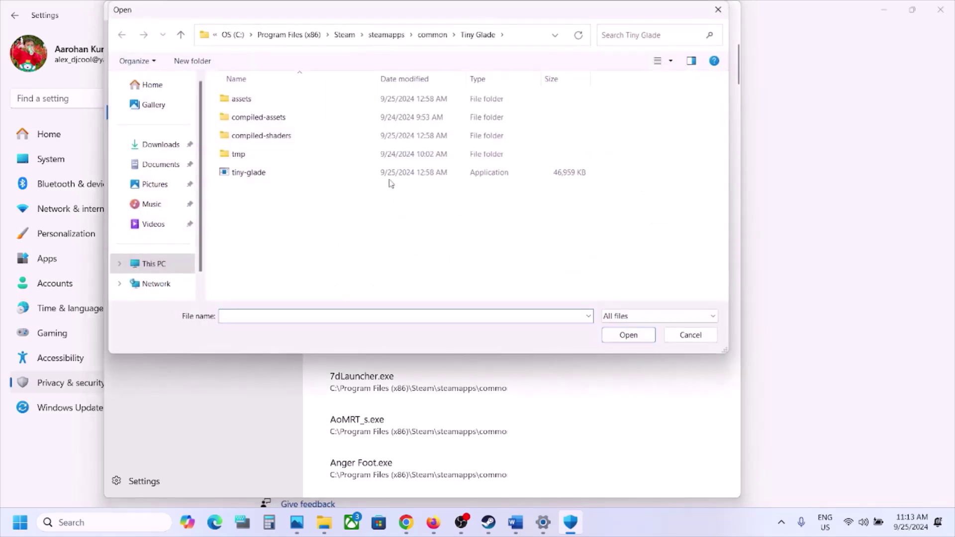
click(433, 34)
double_click(267, 208)
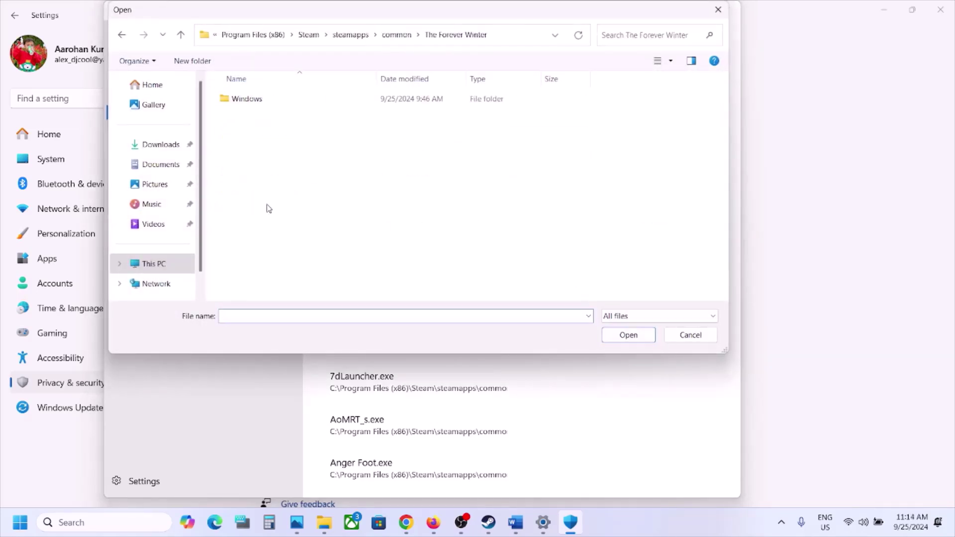
click(260, 103)
double_click(260, 102)
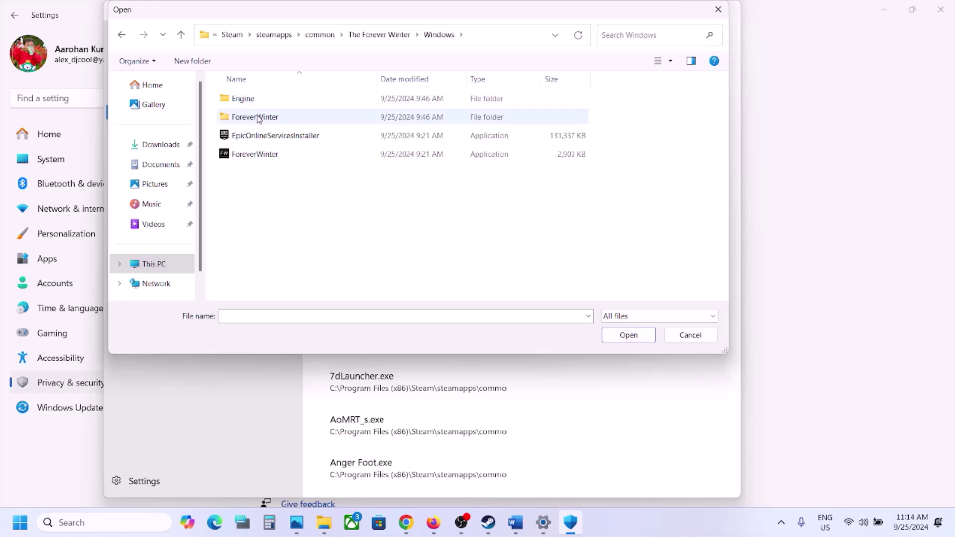
click(255, 155)
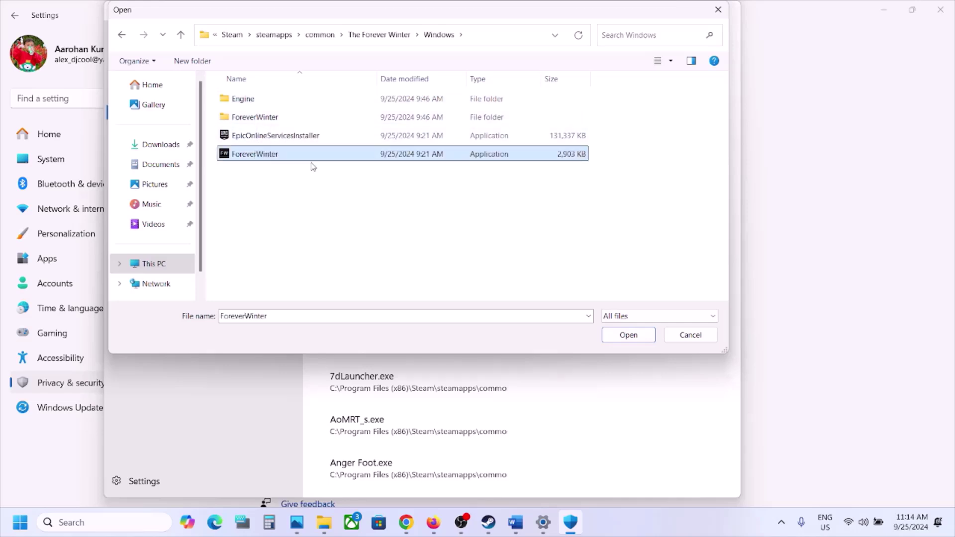
click(629, 340)
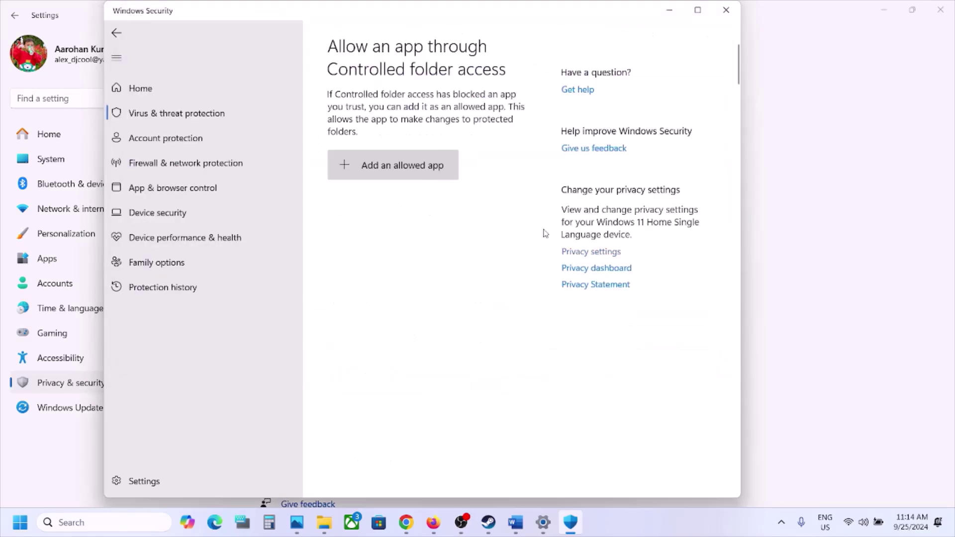
Step: Allow the ForeverWinter-Win64-Shipping application from ForeverWinter > Binaries > Win64 through Controlled folder access
click(431, 171)
click(379, 213)
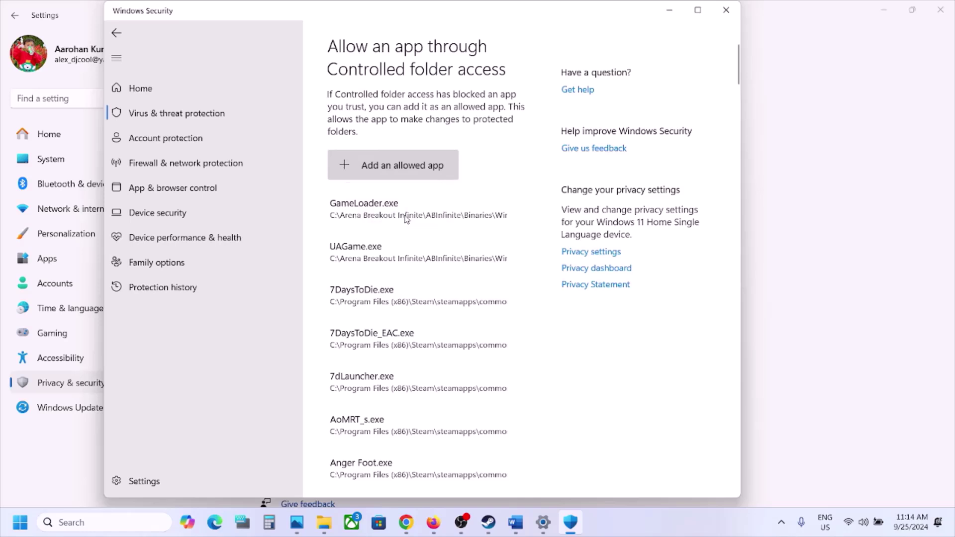
double_click(253, 118)
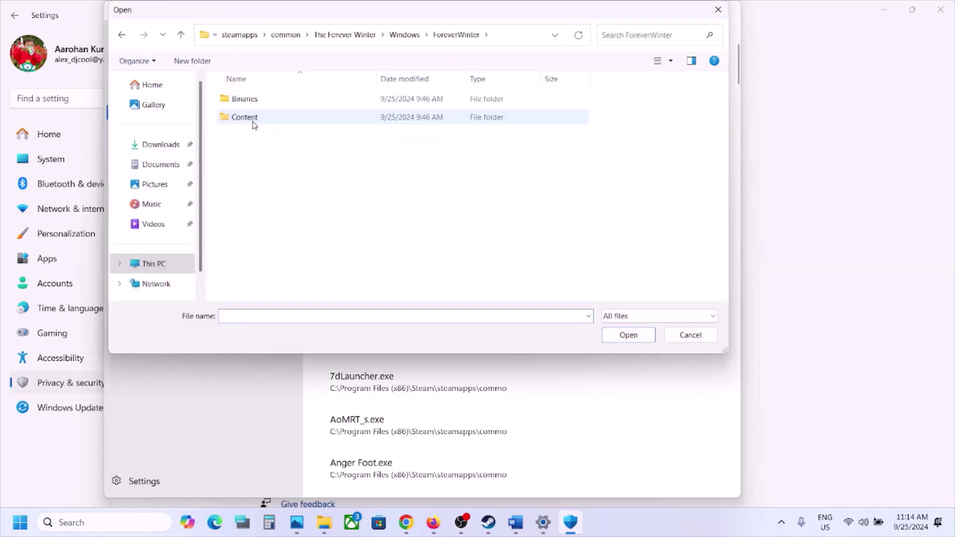
double_click(246, 99)
double_click(245, 99)
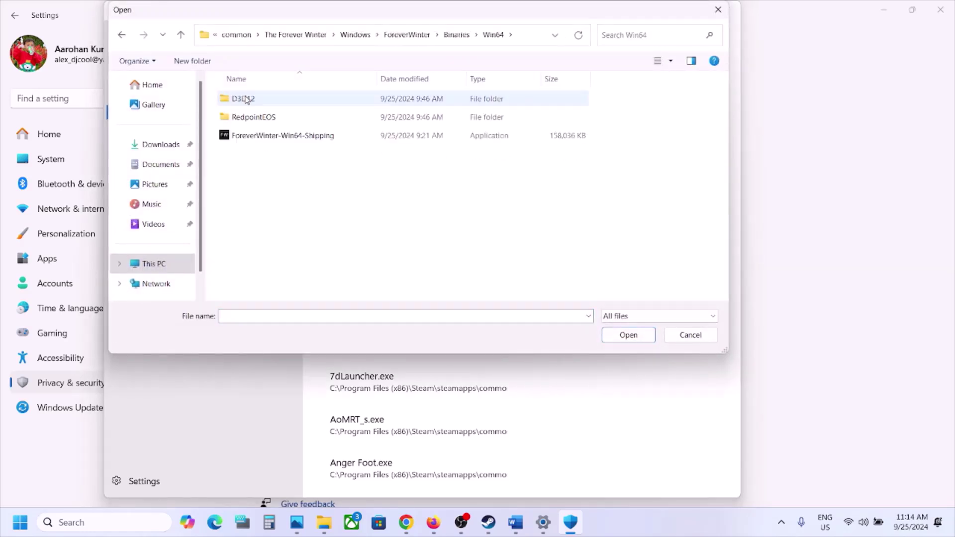
click(263, 136)
click(636, 339)
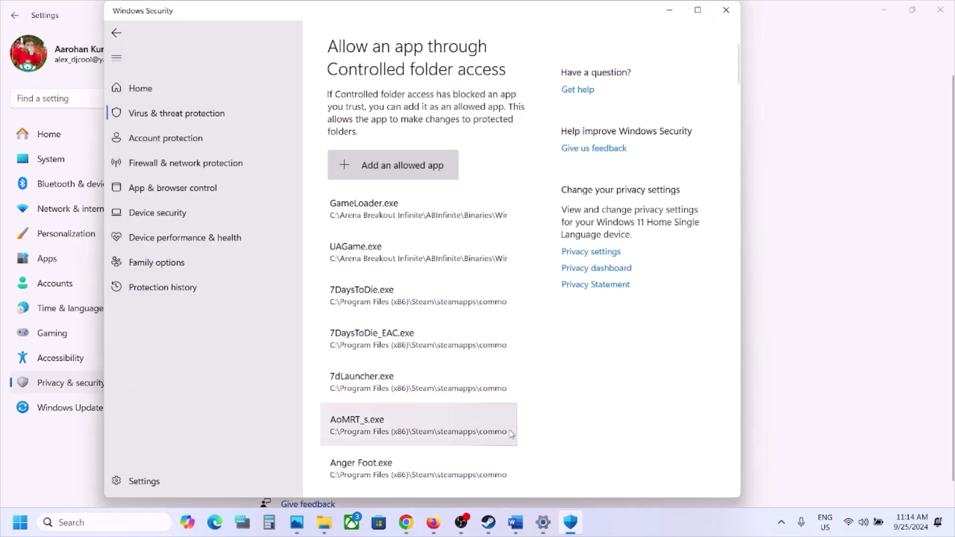
Step: Open Control Panel and go to the Windows Defender Firewall status page under System and Security
click(120, 516)
text(contro)
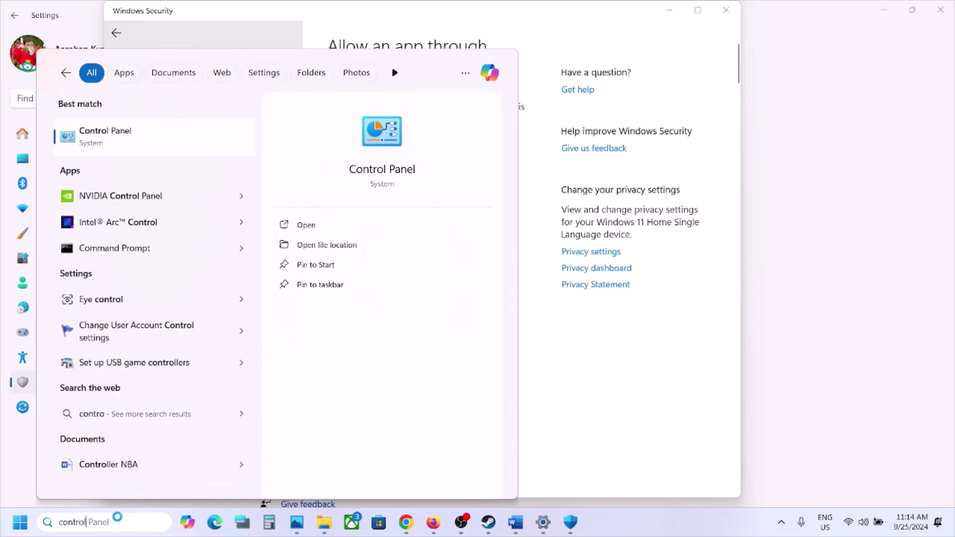
text(l)
key(Return)
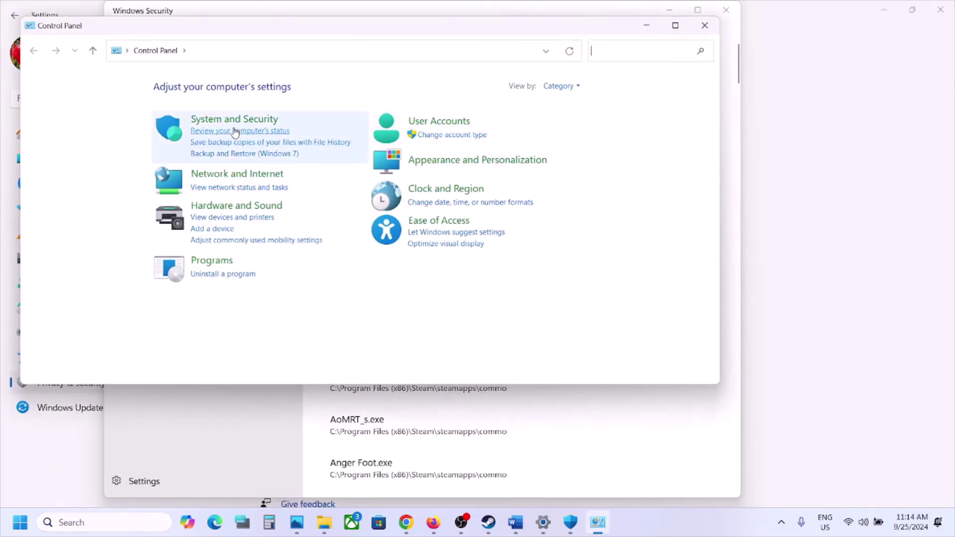
click(235, 121)
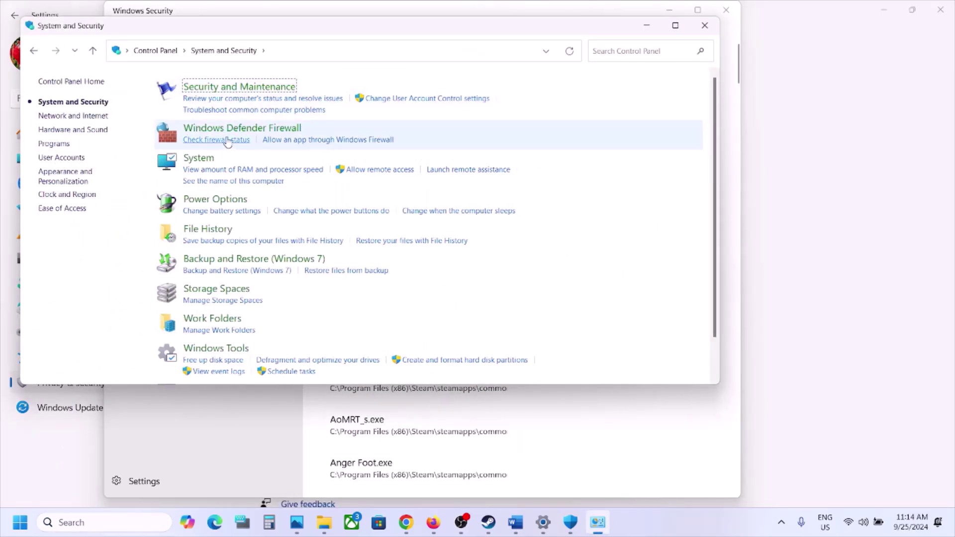
click(227, 141)
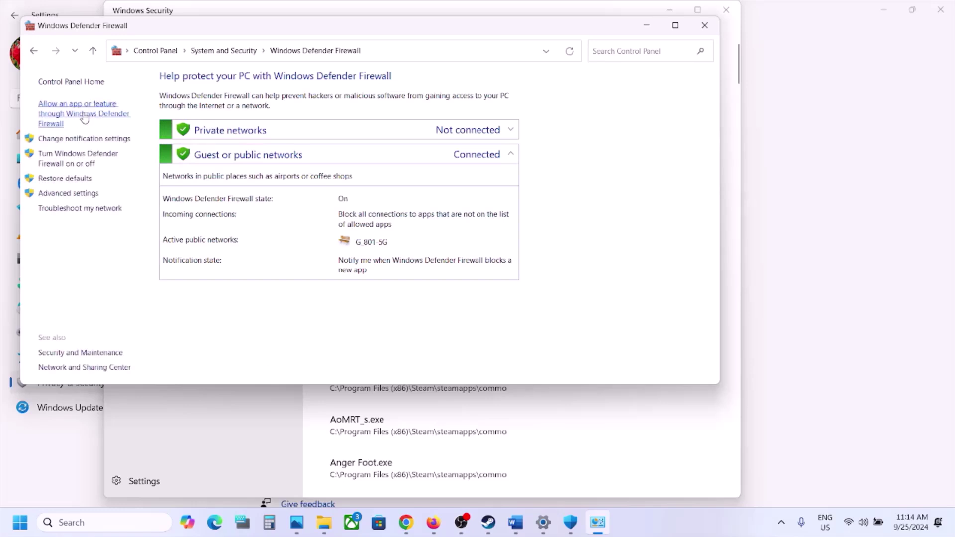
Step: Open the firewall's allowed apps for changes and try to add ForeverWinter from The Forever Winter > Windows folder in steamapps > common
click(84, 118)
click(512, 116)
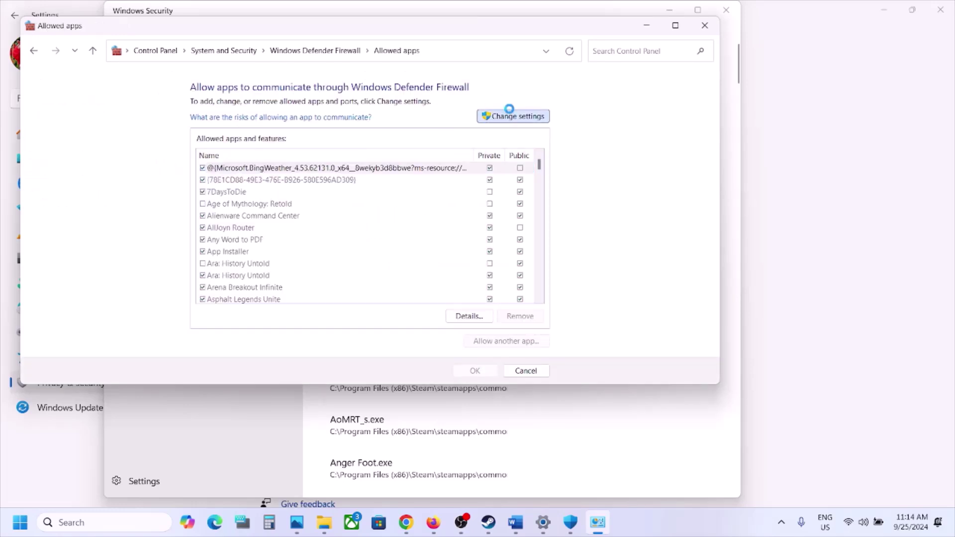
click(528, 342)
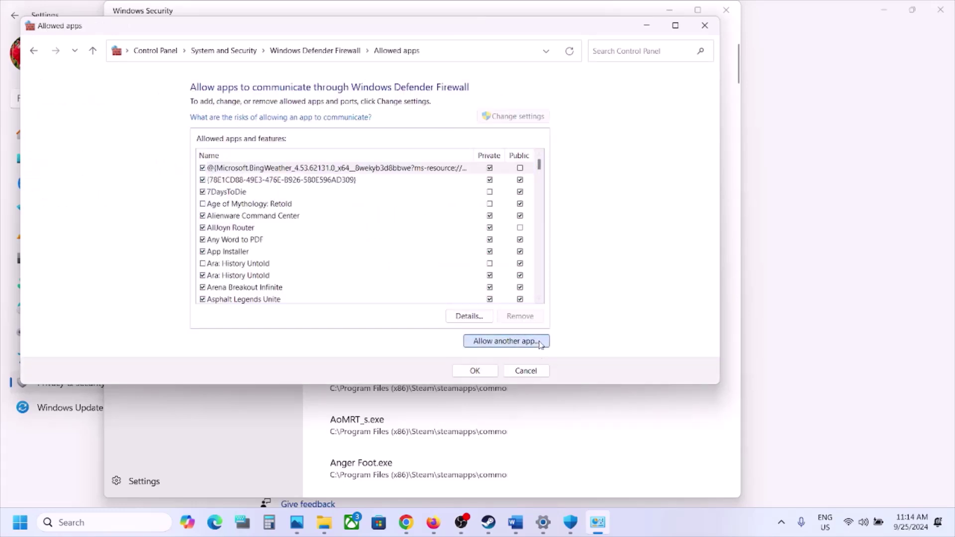
click(454, 268)
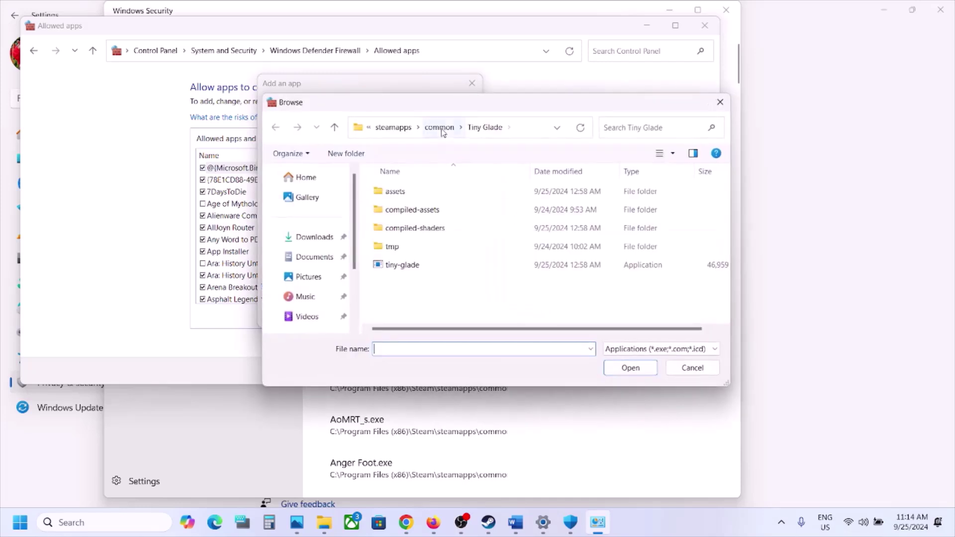
click(446, 132)
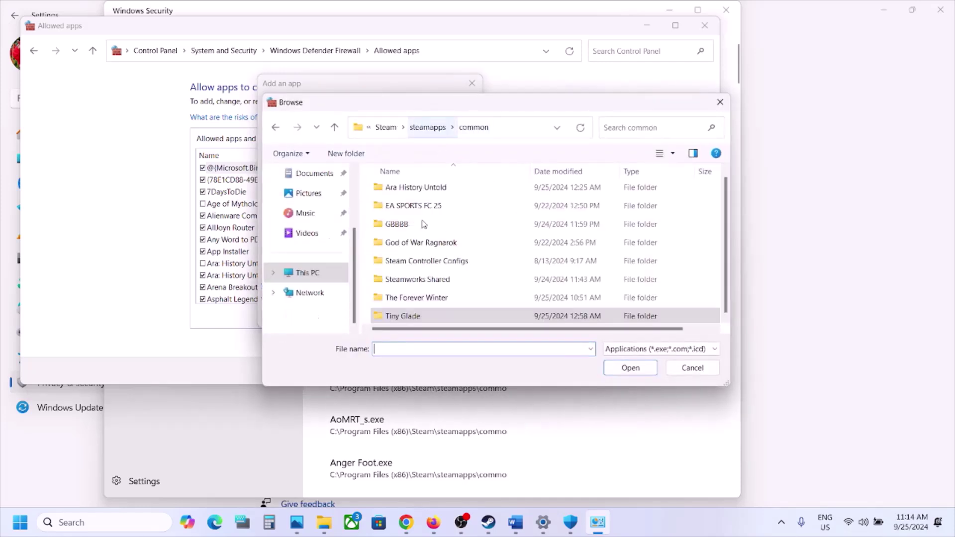
click(427, 298)
double_click(426, 297)
double_click(401, 194)
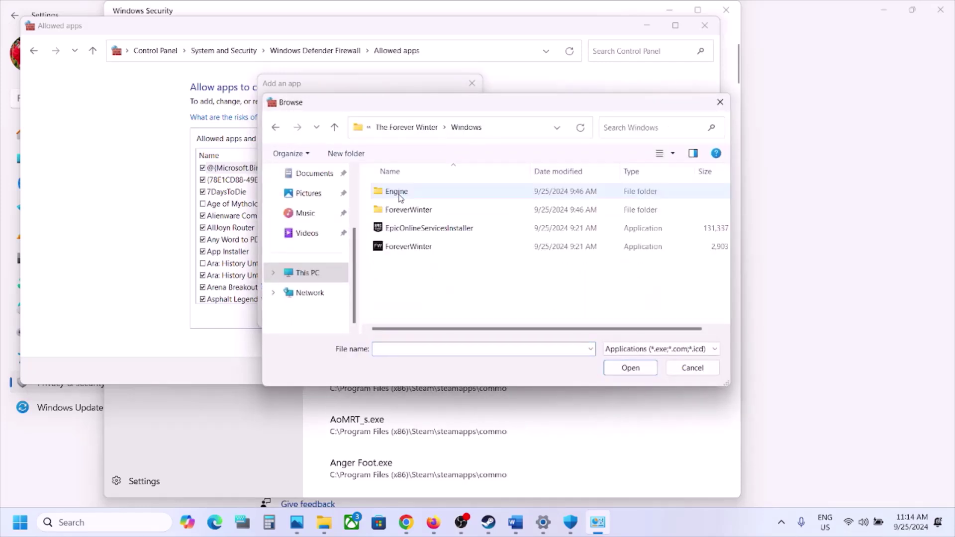
click(407, 247)
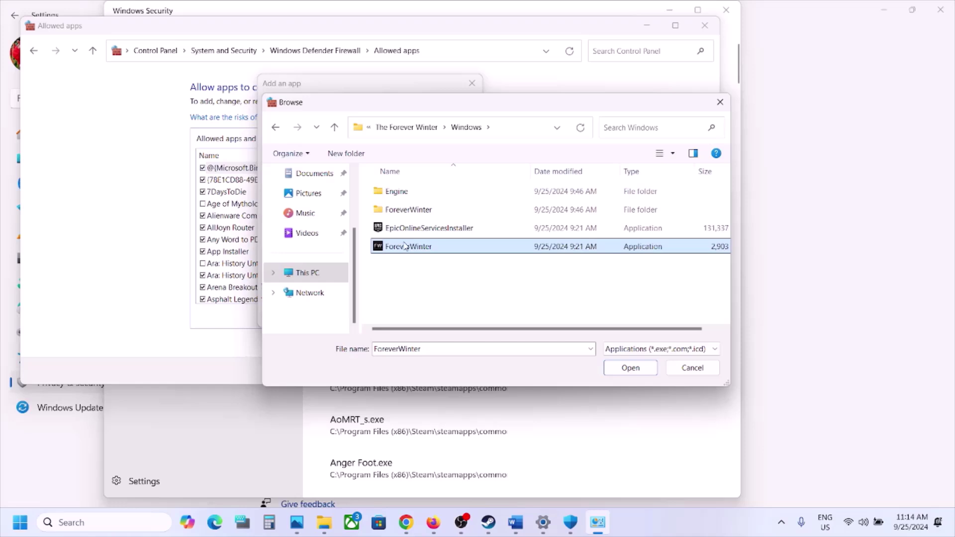
click(631, 367)
click(409, 317)
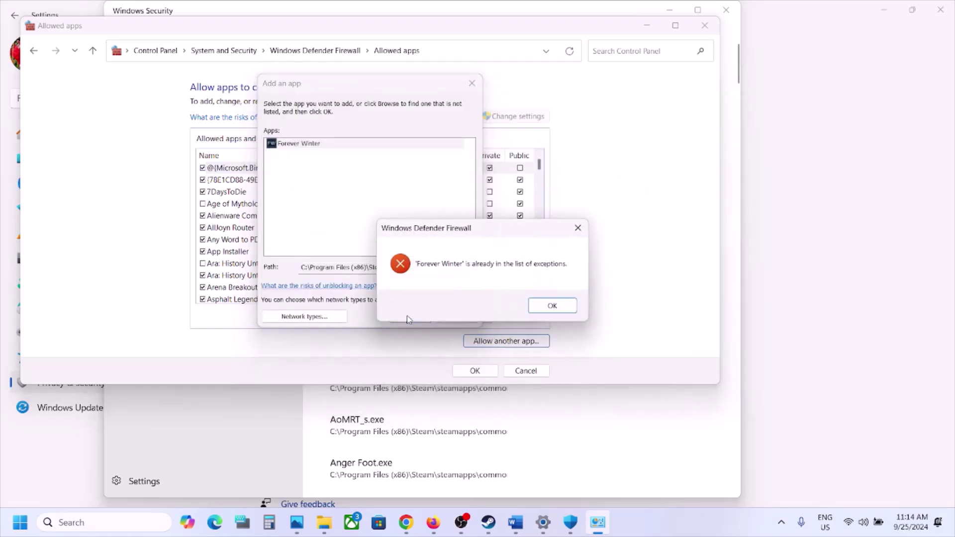
click(551, 305)
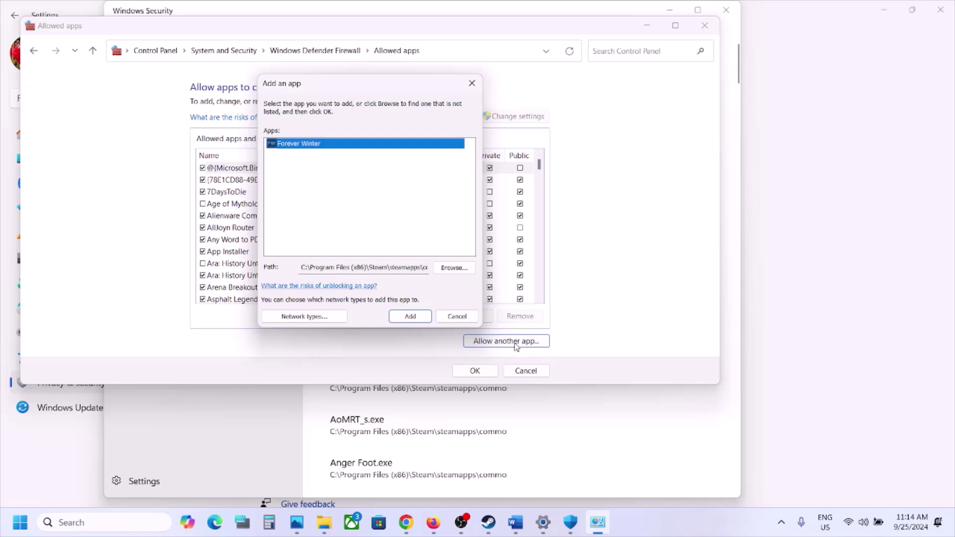
Step: Try to allow the ForeverWinter-Win64-Shipping application from ForeverWinter > Binaries > Win64 through Windows Defender Firewall
click(454, 268)
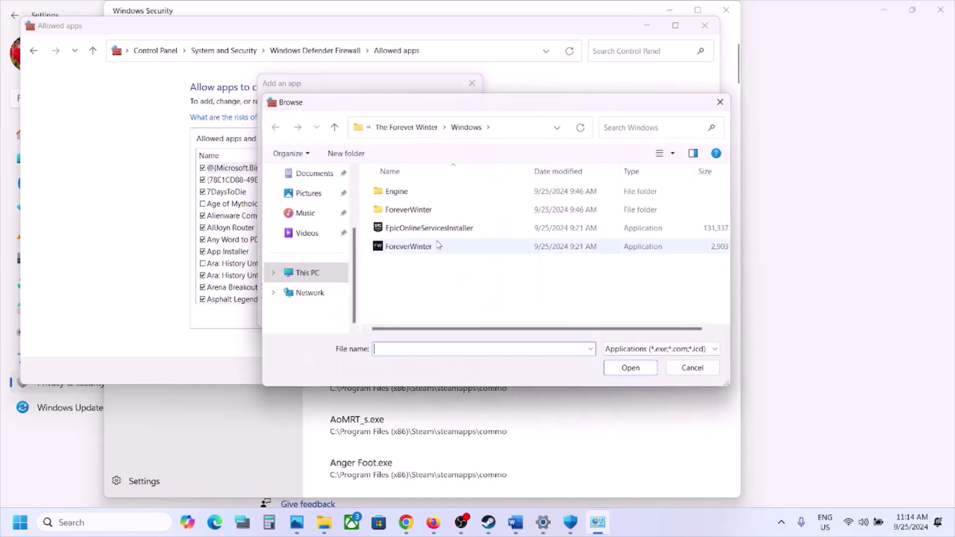
double_click(409, 210)
double_click(410, 195)
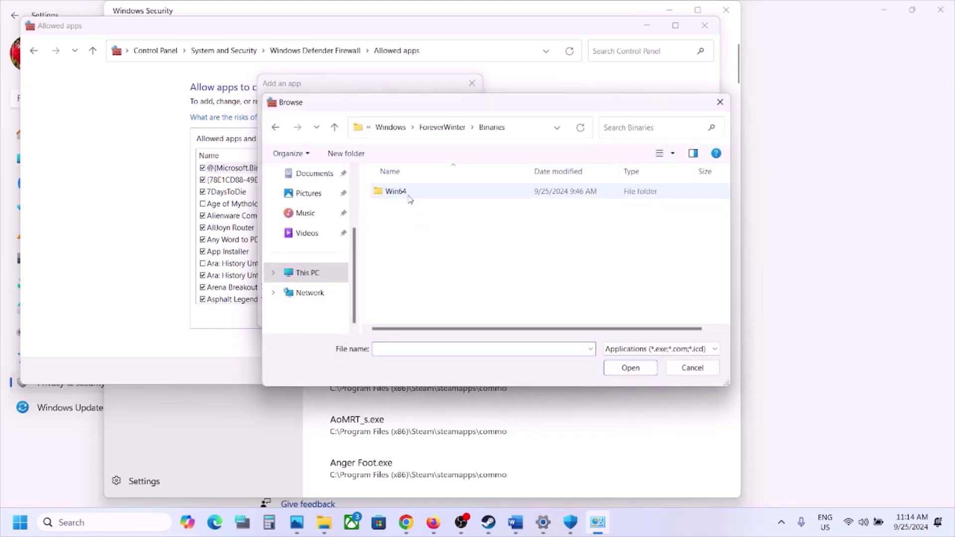
double_click(410, 195)
click(409, 228)
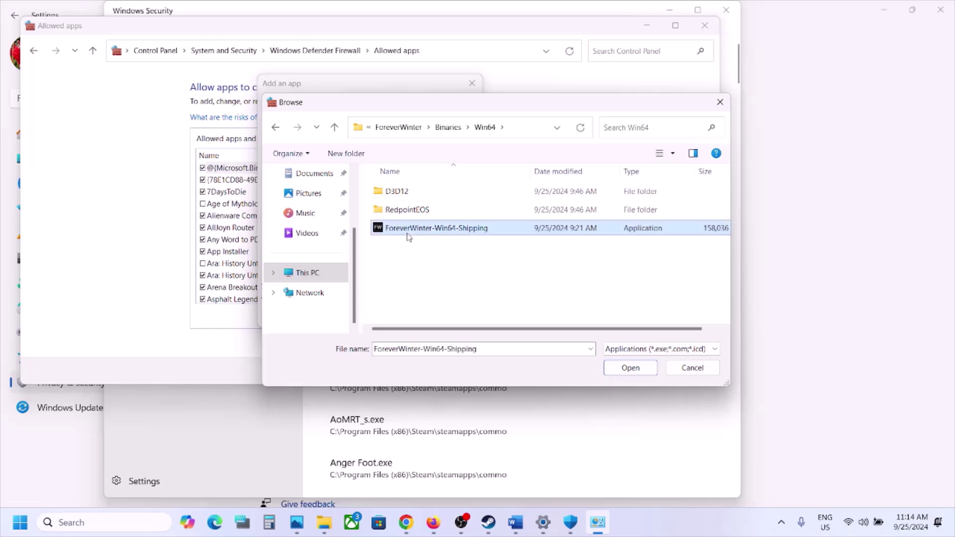
click(628, 369)
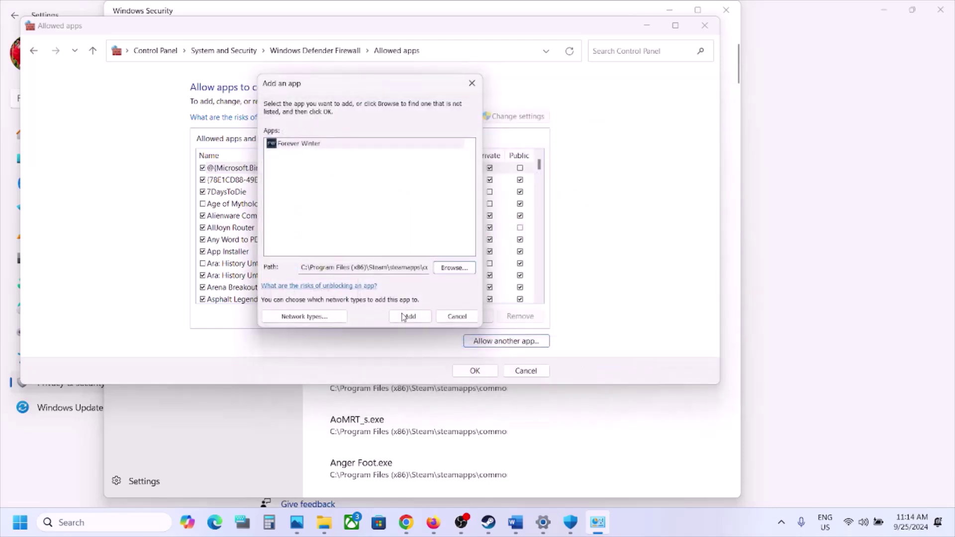
click(404, 317)
click(550, 305)
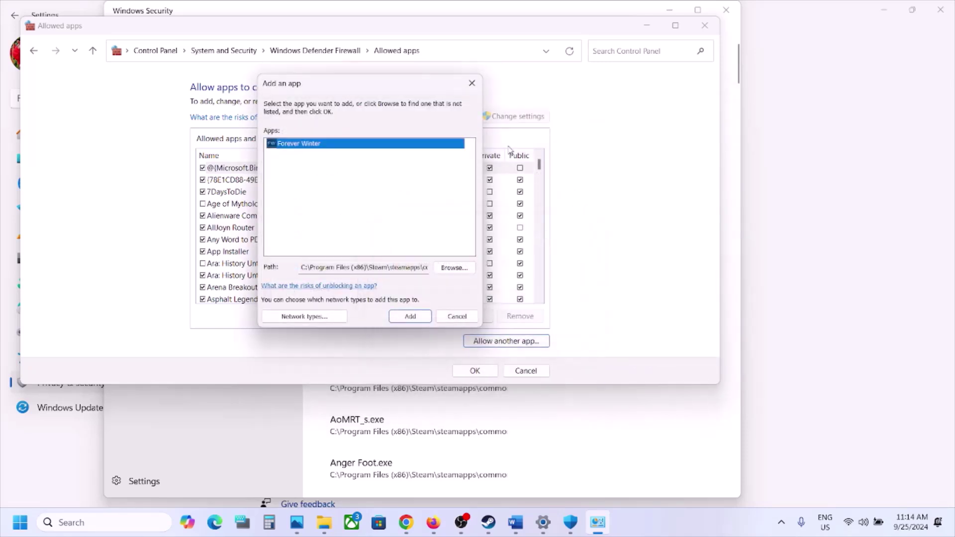
click(472, 83)
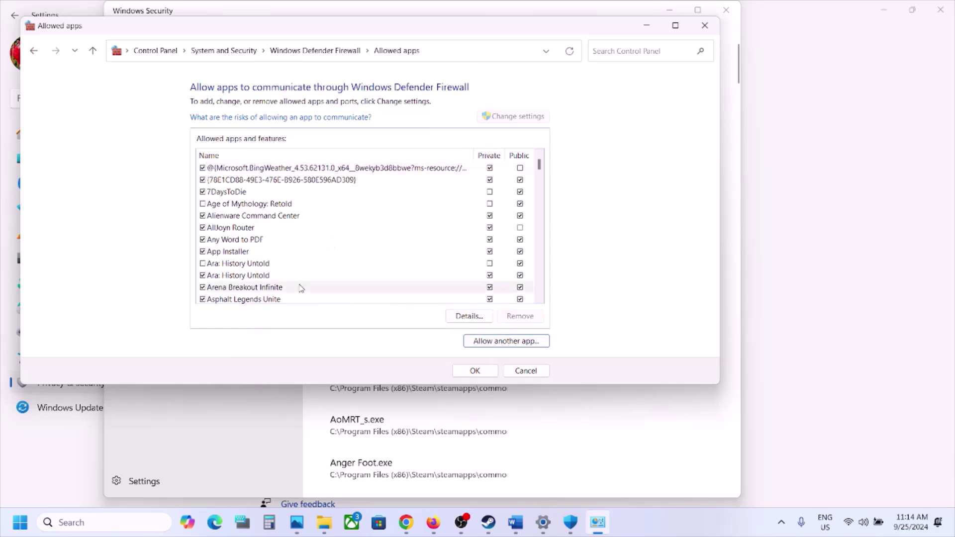
Step: Enable the Forever Winter entry in the firewall's allowed apps for both private and public networks and save the changes
key(f)
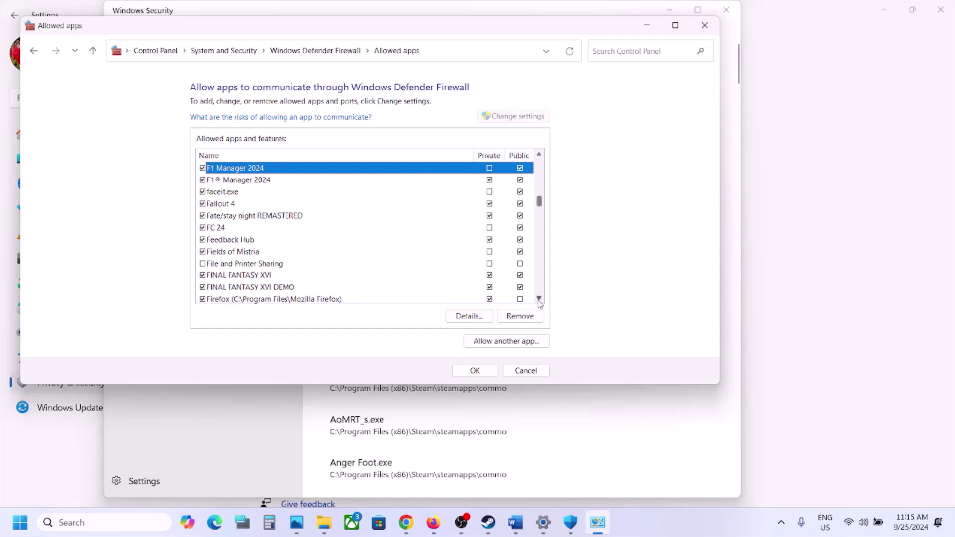
click(539, 299)
click(539, 300)
click(539, 299)
click(539, 300)
click(539, 299)
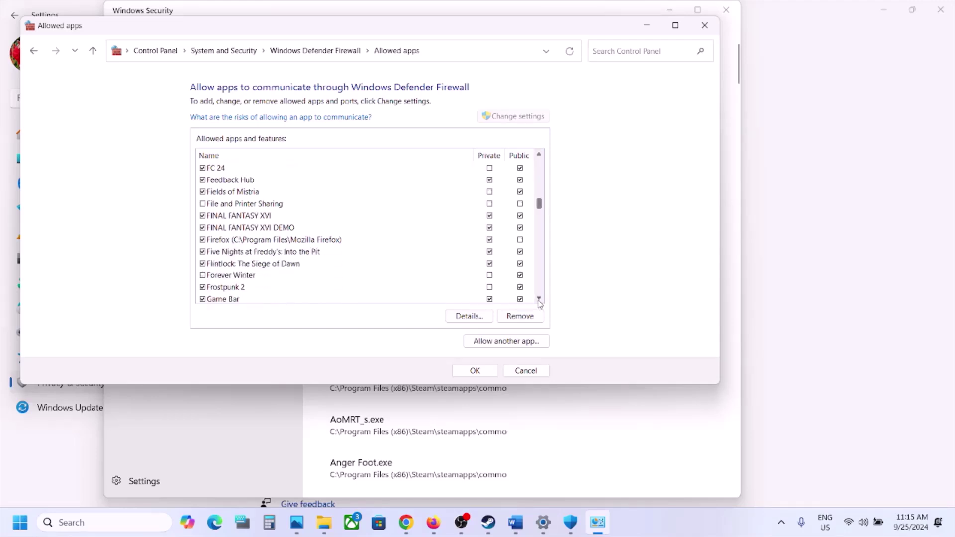
click(239, 280)
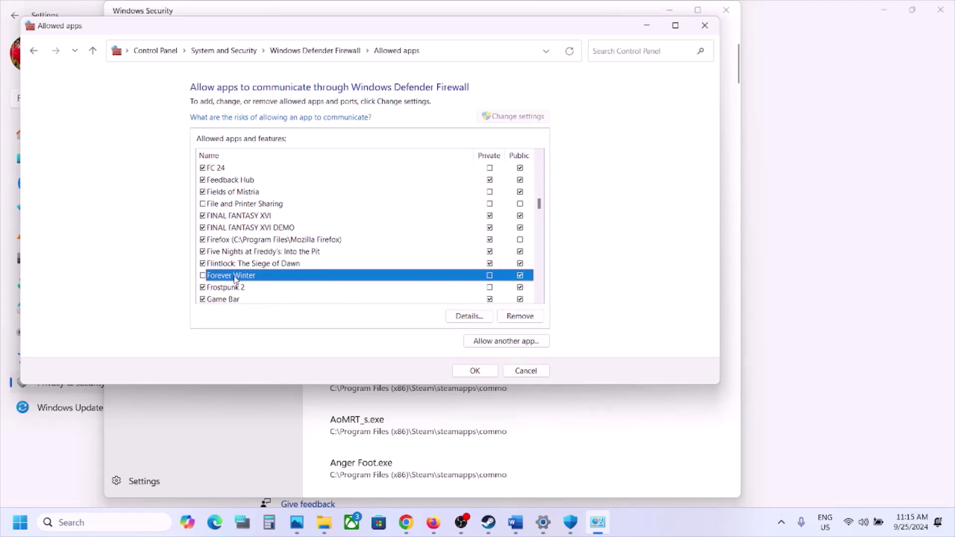
double_click(204, 277)
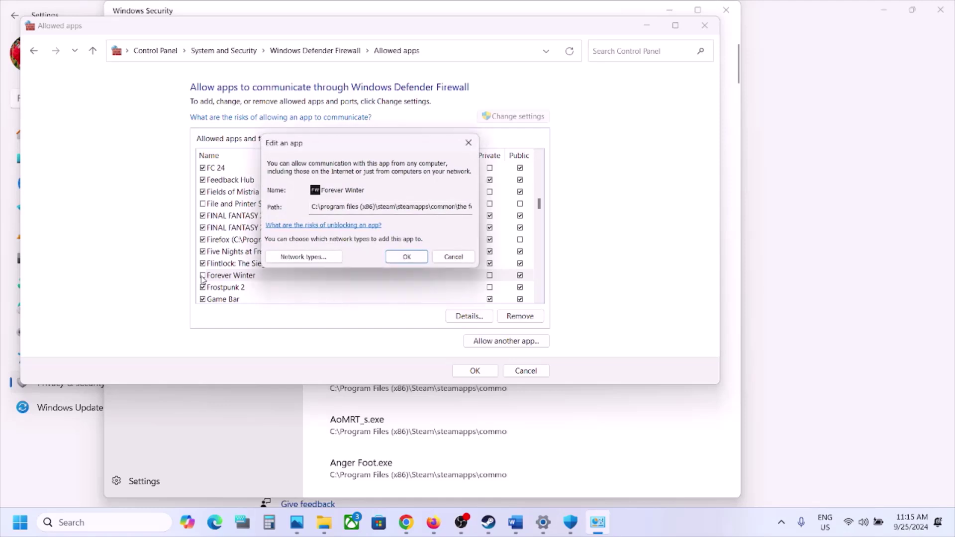
click(453, 258)
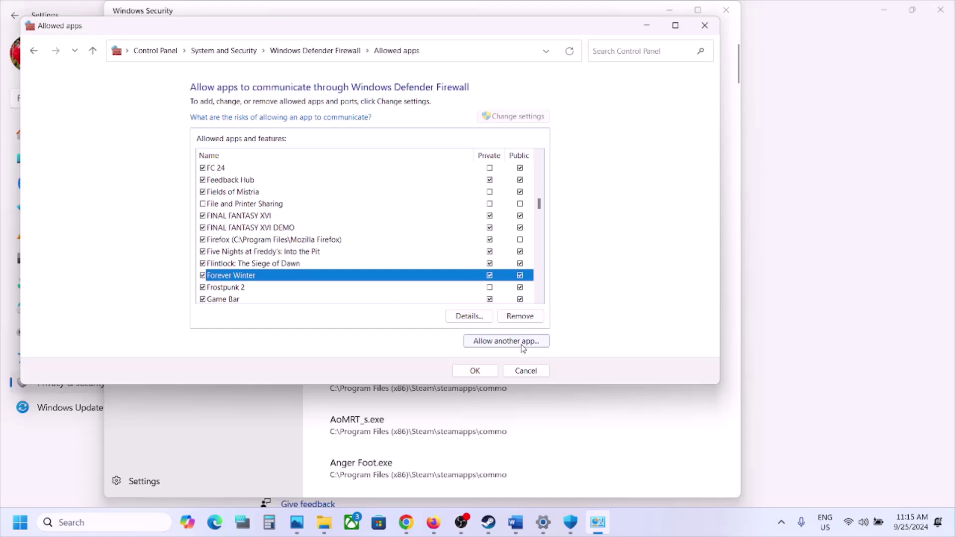
click(475, 372)
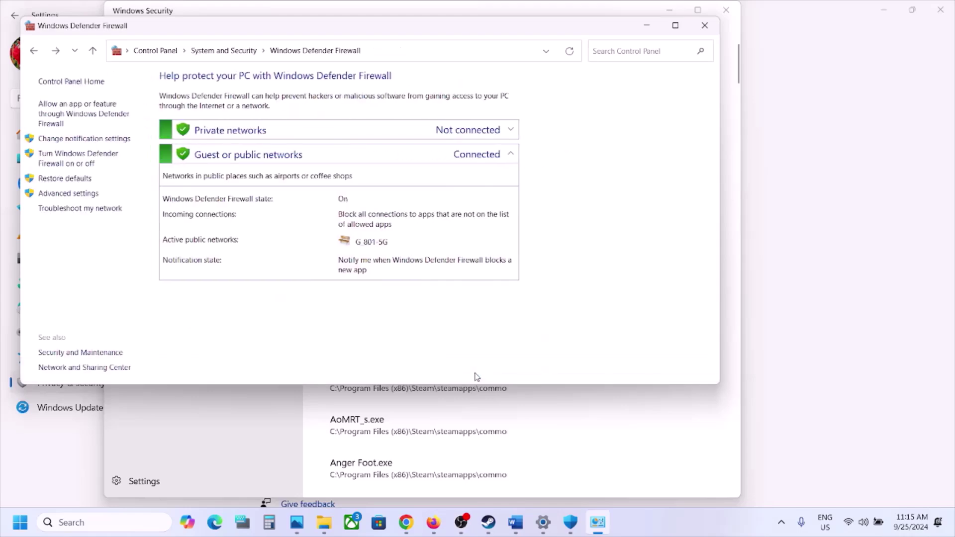
Step: Close the firewall and Windows Security windows, and select the Visual C++ download link under Step 12 in the Word document
click(705, 25)
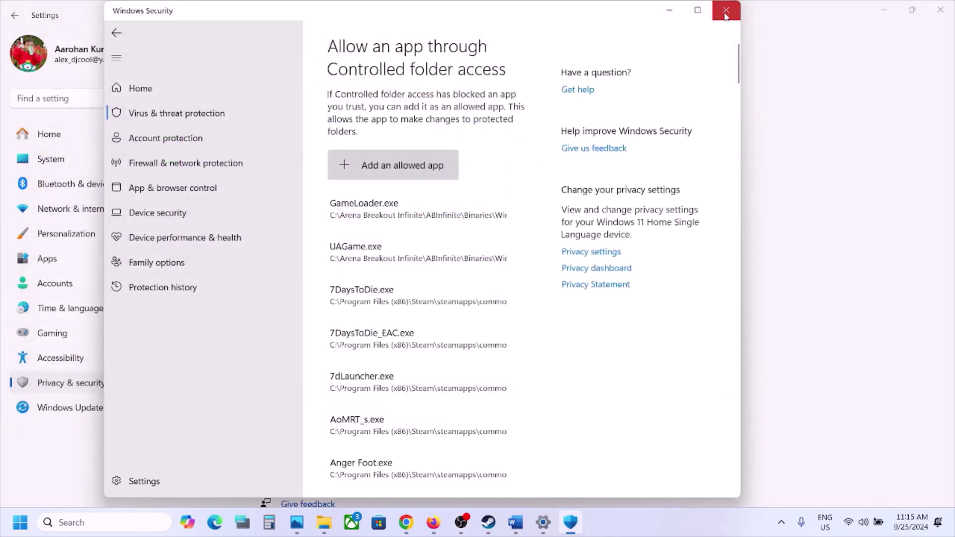
click(727, 9)
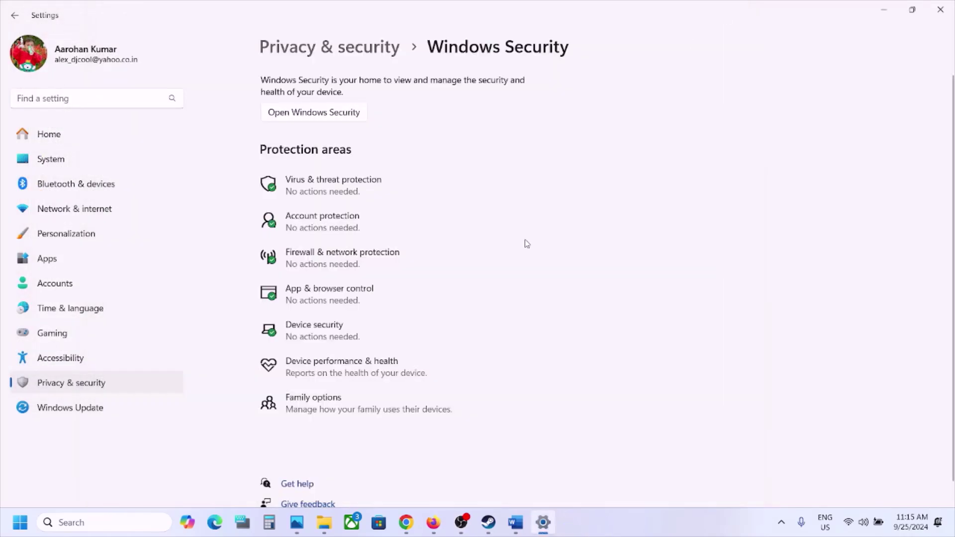
click(489, 522)
click(516, 522)
scroll(405, 351, down, 6)
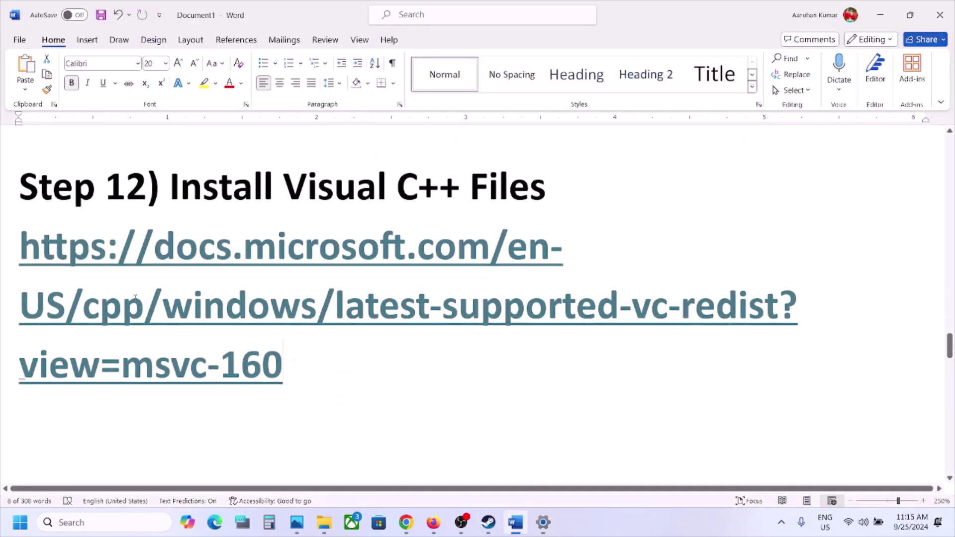
triple_click(135, 297)
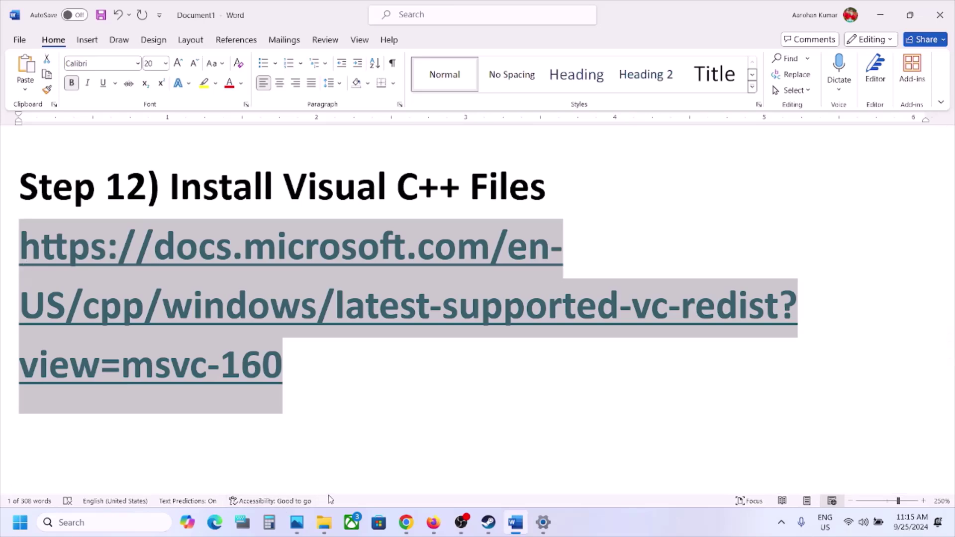
Step: Switch to Chrome and open docs.microsoft.com/en-us/cpp/windows/latest-supported-vc-redist?view=msvc-160 in a new tab
mouse_move(403, 527)
click(405, 525)
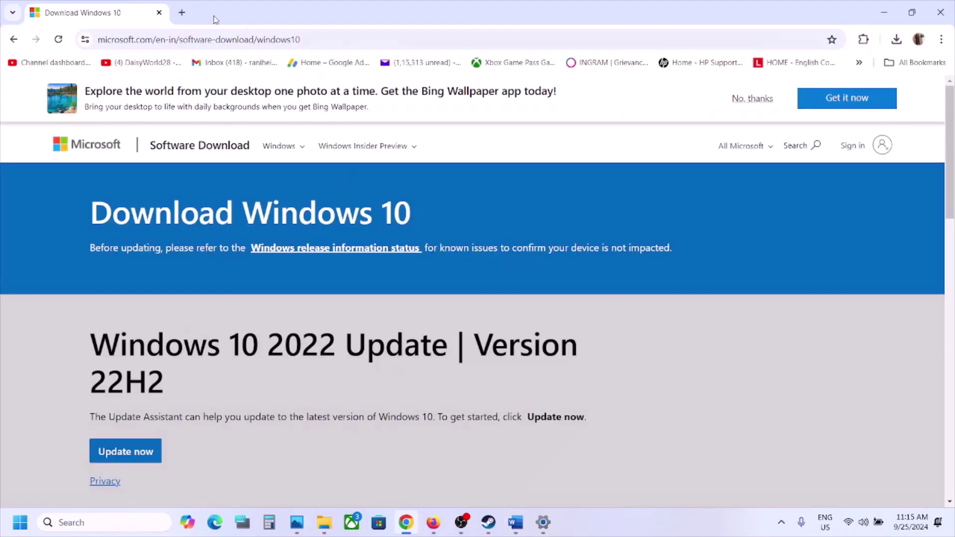
click(182, 12)
text(docs.microsoft.com/en-us/cpp/windows/latest-supported-vc-redist?view=msvc-160)
key(Return)
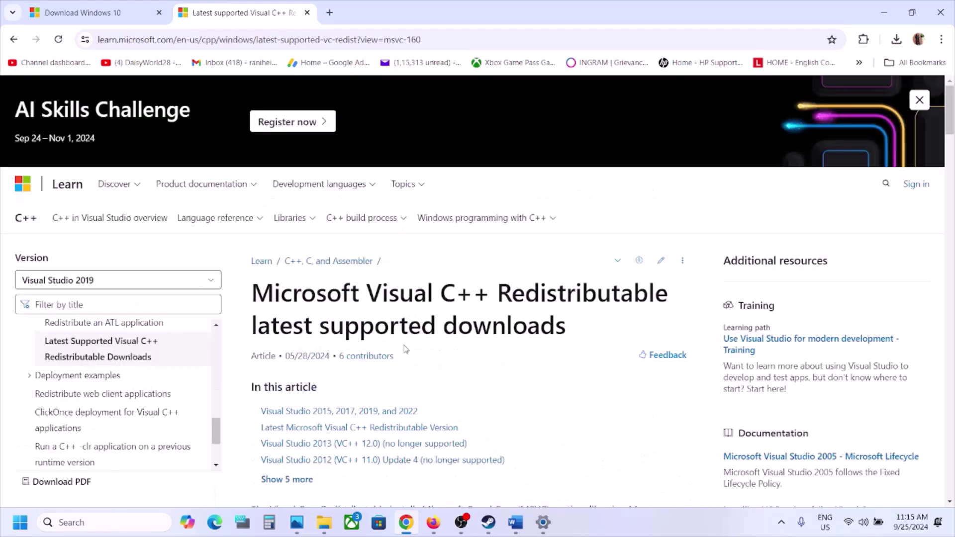
Step: Download the X86 installer from the latest Microsoft Visual C++ Redistributable version table
scroll(405, 348, down, 6)
scroll(405, 348, down, 4)
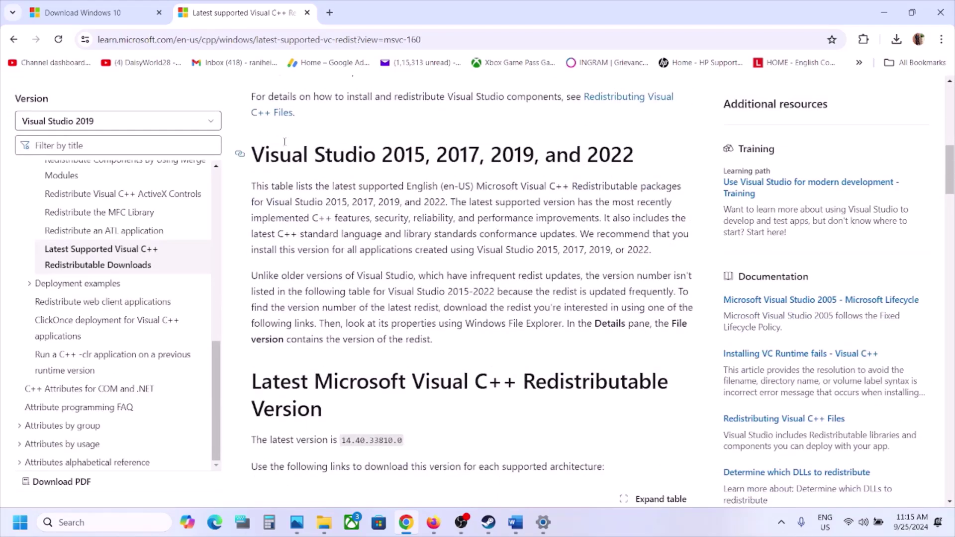
drag(283, 149, 580, 155)
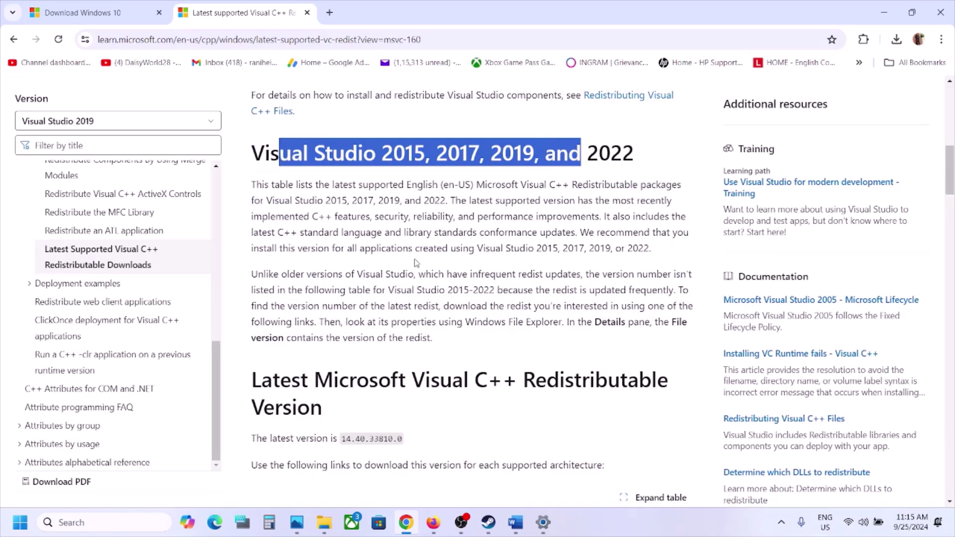
scroll(494, 207, down, 6)
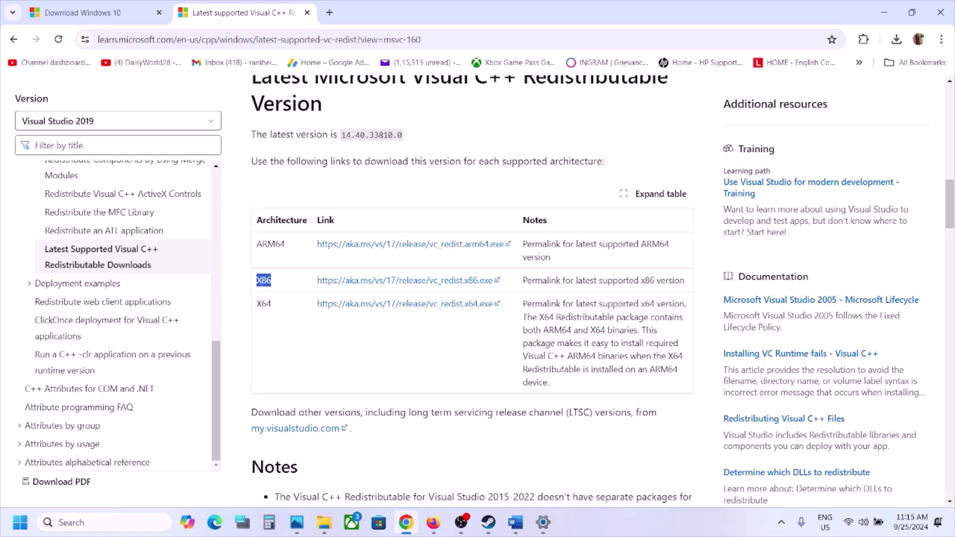
drag(265, 304, 257, 280)
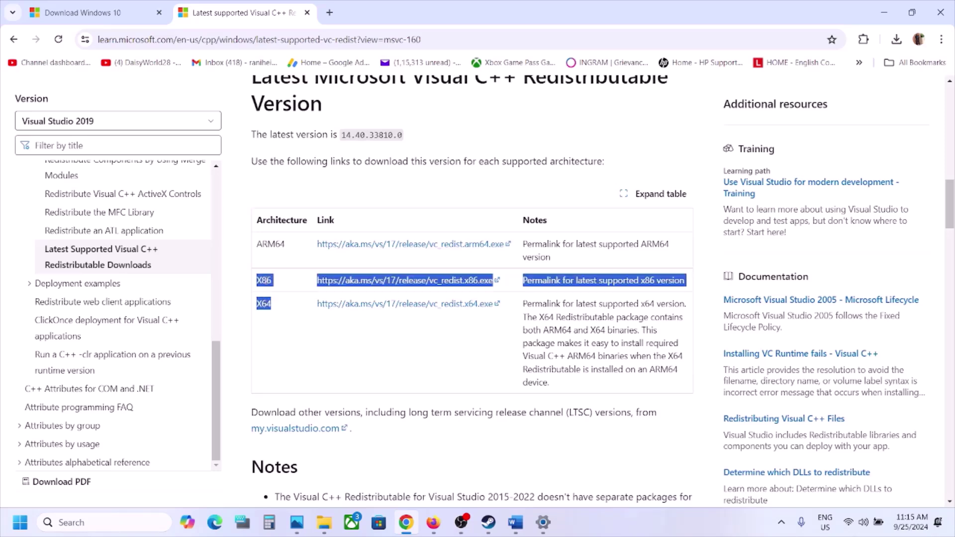
click(381, 280)
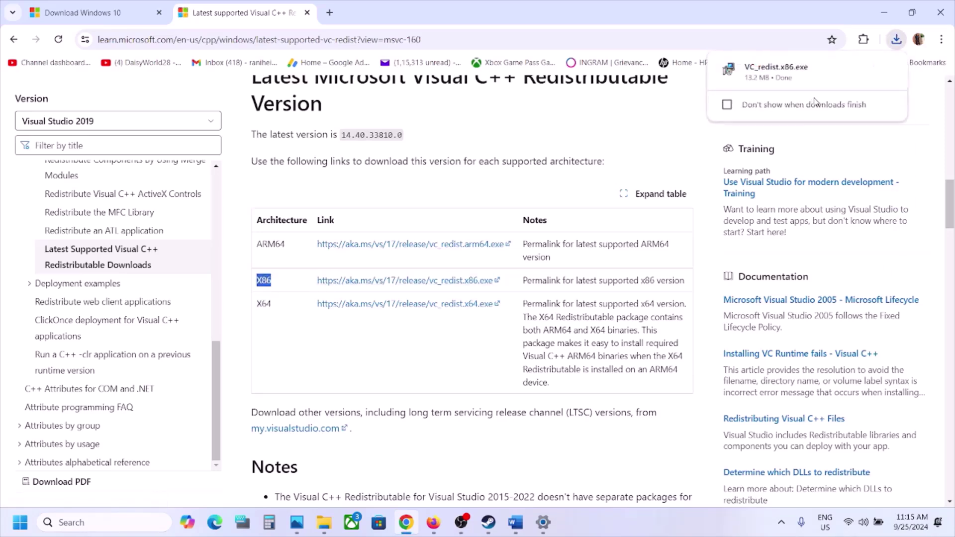
Step: Run the downloaded VC_redist.x86.exe and try to repair the Microsoft Visual C++ 2015-2022 Redistributable (x86)
click(775, 70)
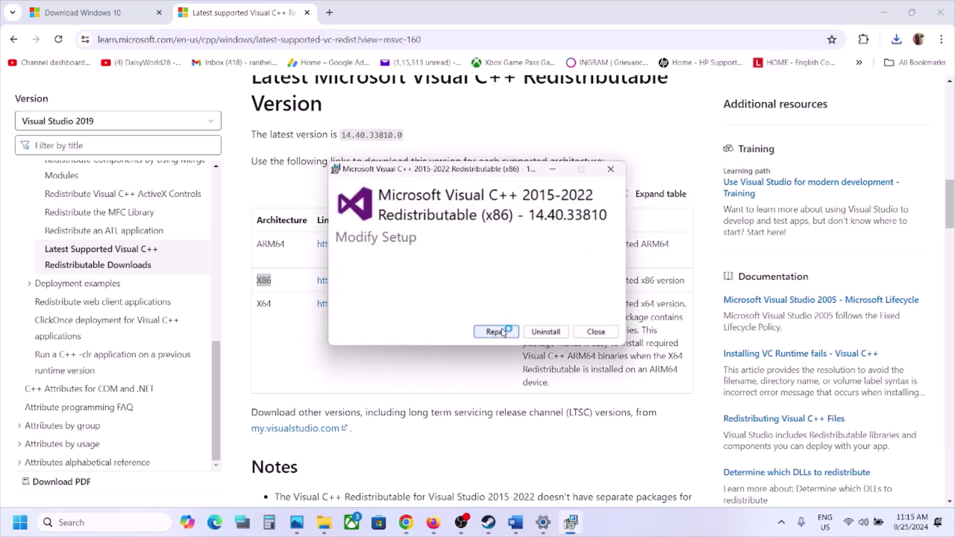
click(503, 332)
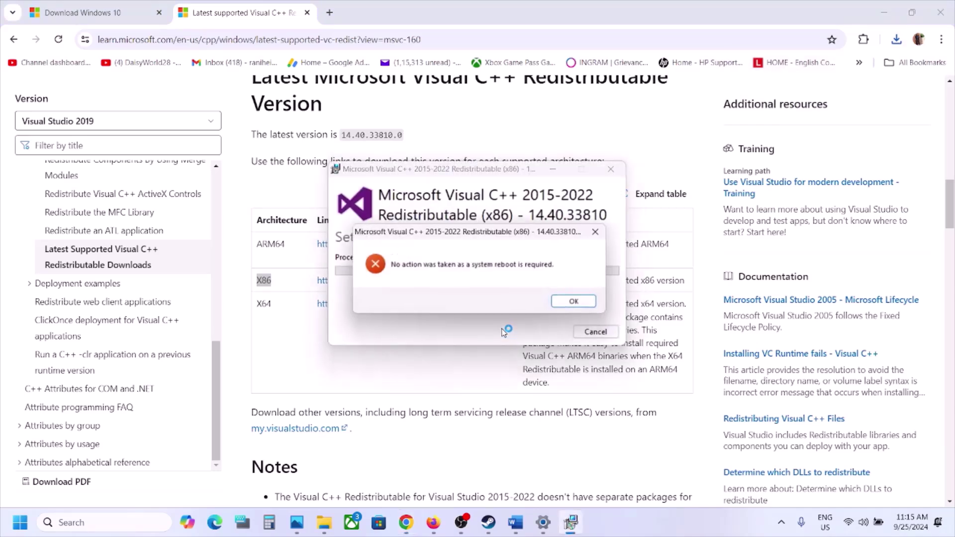
click(590, 302)
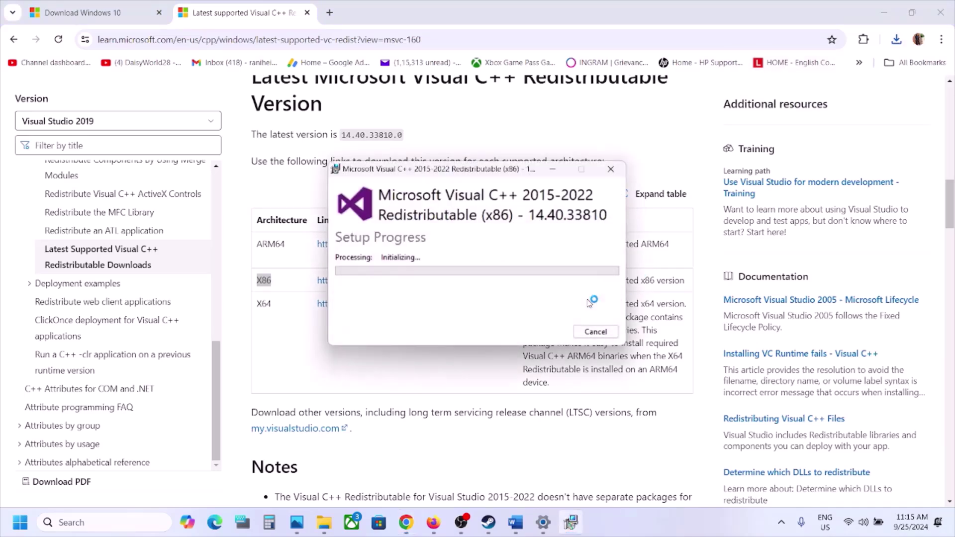
Step: Download the X64 installer from the redistributable table, run it and start repairing the Microsoft Visual C++ 2015-2022 Redistributable (x64)
double_click(263, 304)
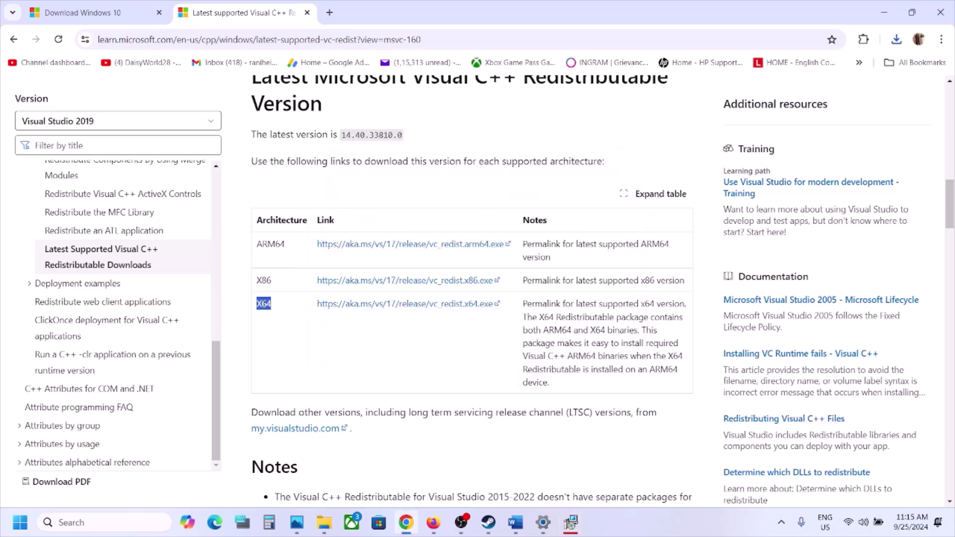
click(387, 313)
click(898, 39)
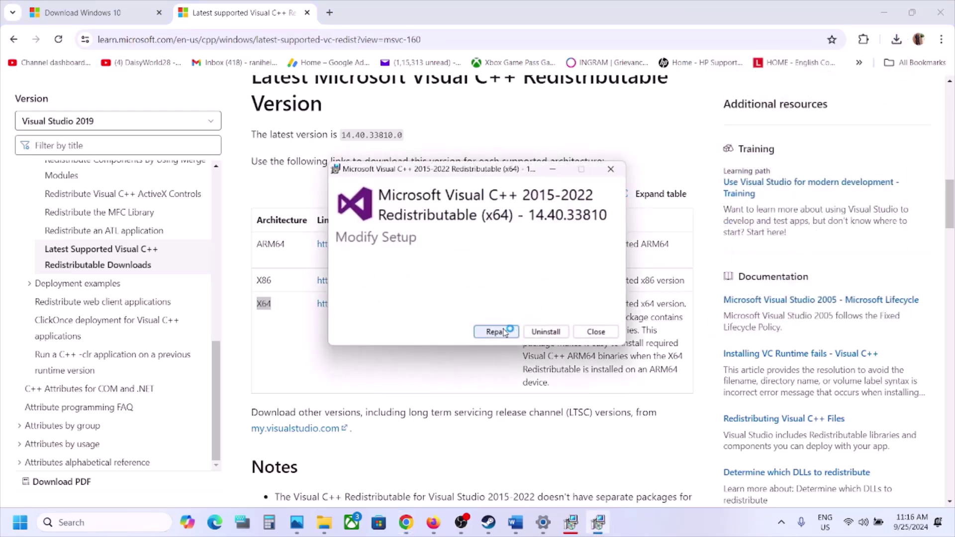
click(495, 332)
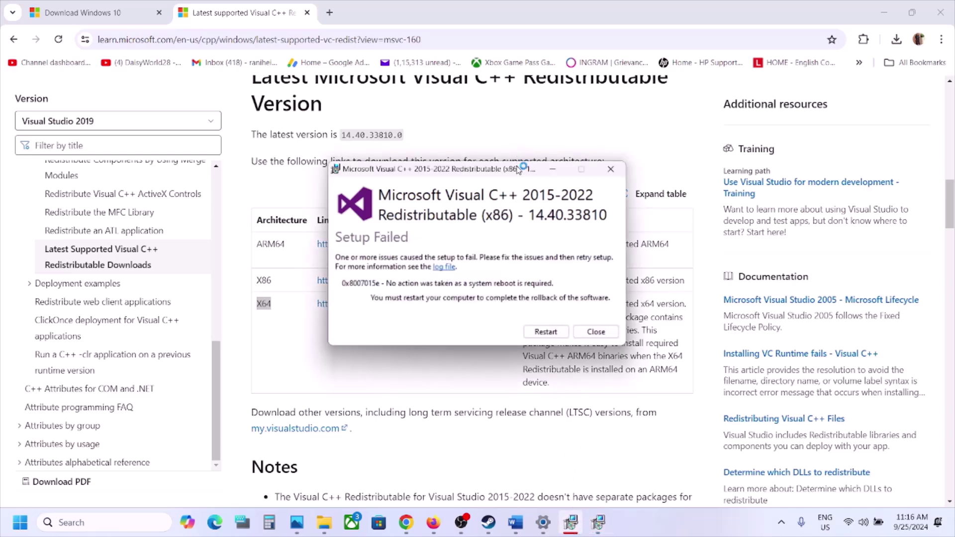
Step: Place the x86 and x64 setup windows side by side, and bring the Visual C++ download page back in front
drag(519, 170, 308, 175)
drag(482, 171, 574, 184)
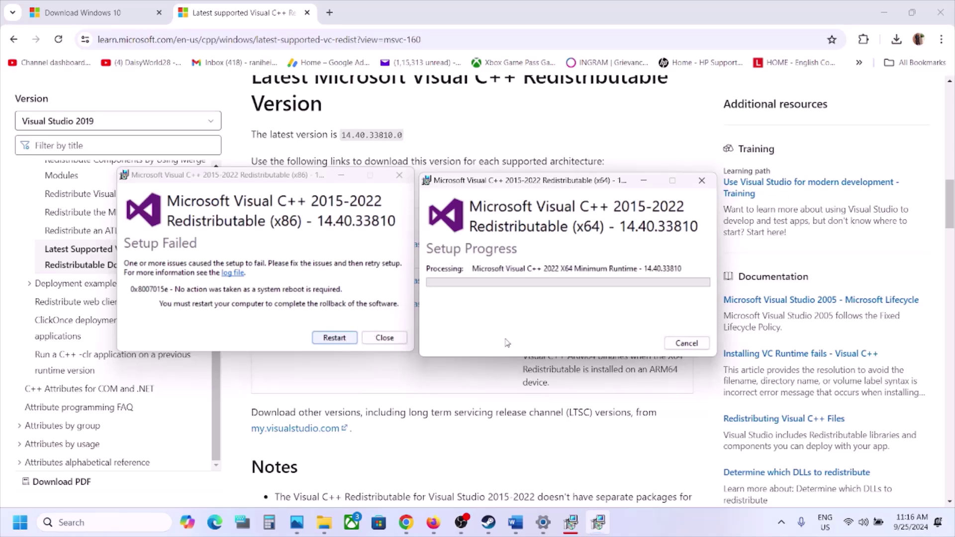
click(424, 412)
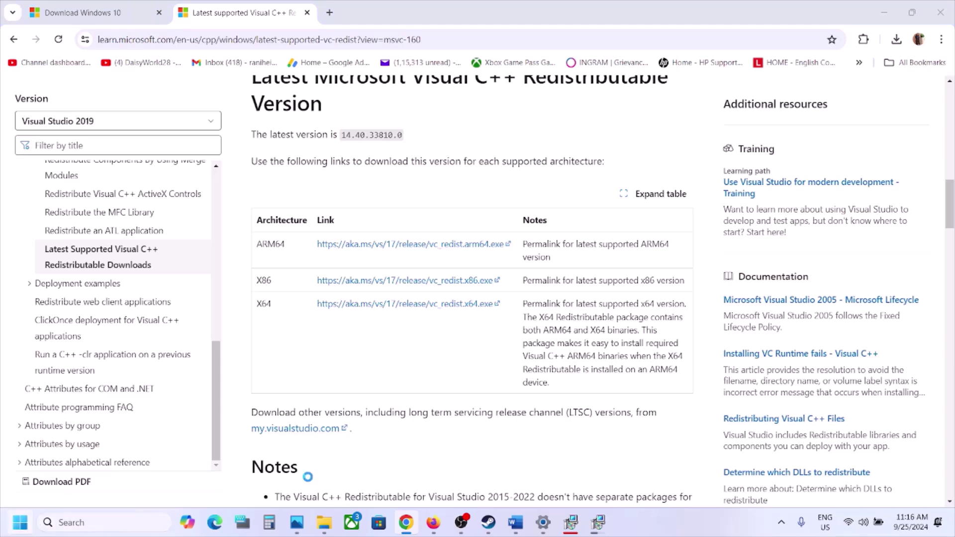
Step: Show the Windows power options for restarting the PC, and switch to The Forever Winter's page in the Steam library
key(super)
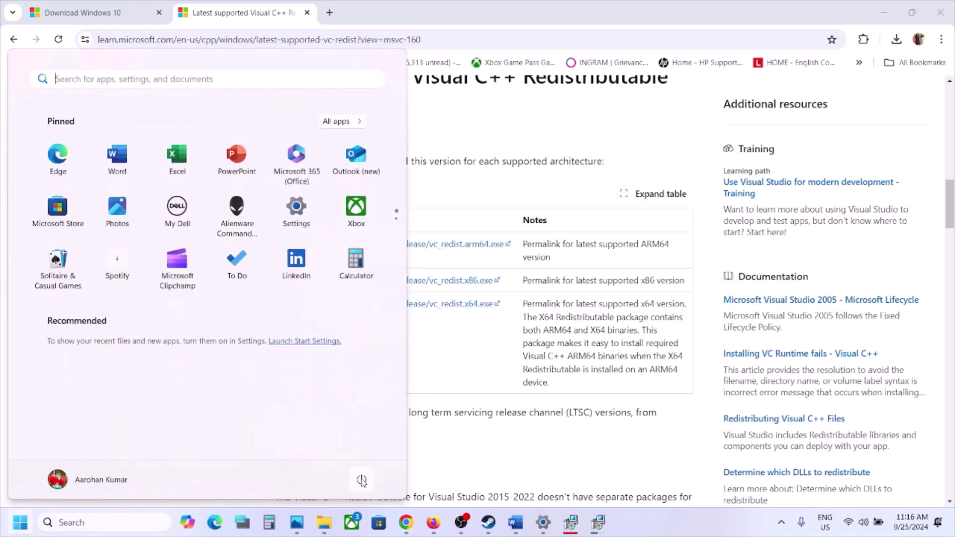
click(361, 480)
click(489, 523)
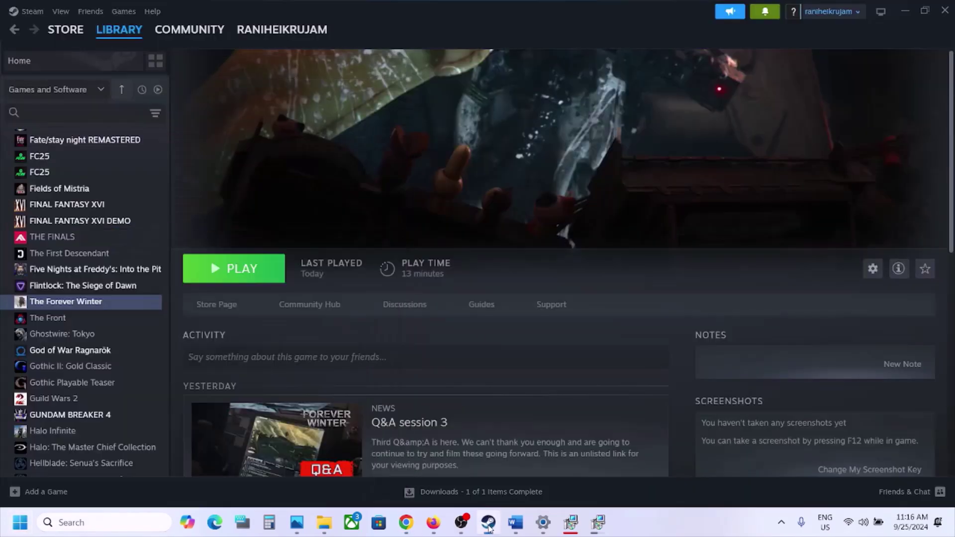
Step: Switch to the Word document and highlight Step 13's advice from "Unplug External devices" through "USB adapter"
click(516, 522)
scroll(426, 369, down, 5)
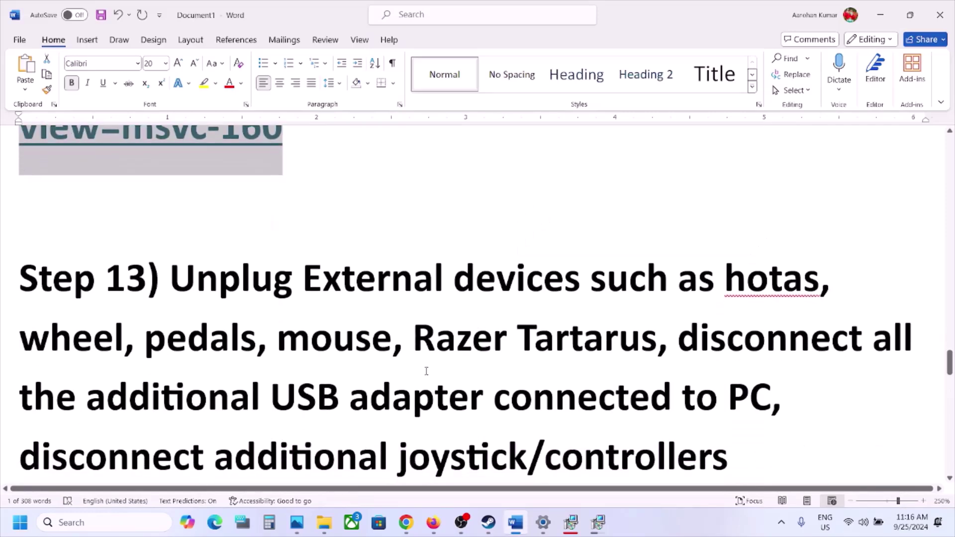
drag(175, 208, 484, 318)
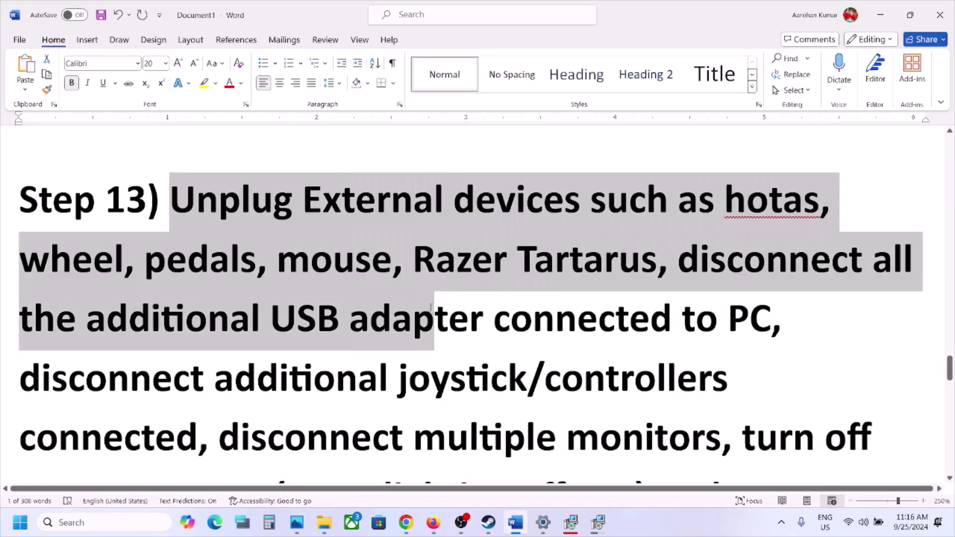
click(909, 15)
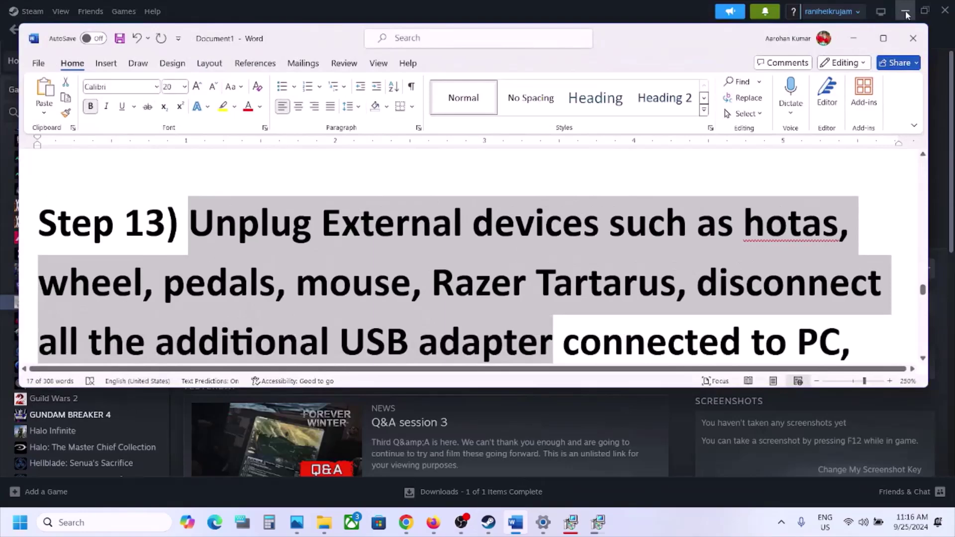
click(883, 38)
scroll(537, 282, down, 2)
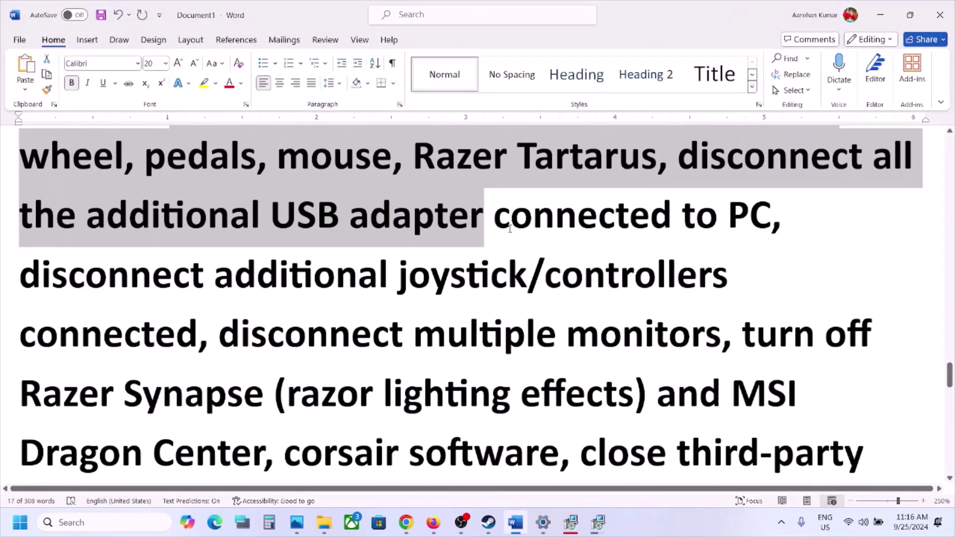
Step: Highlight Step 13's advice on disconnecting additional joysticks/controllers and multiple monitors while reading through it
drag(508, 227, 553, 278)
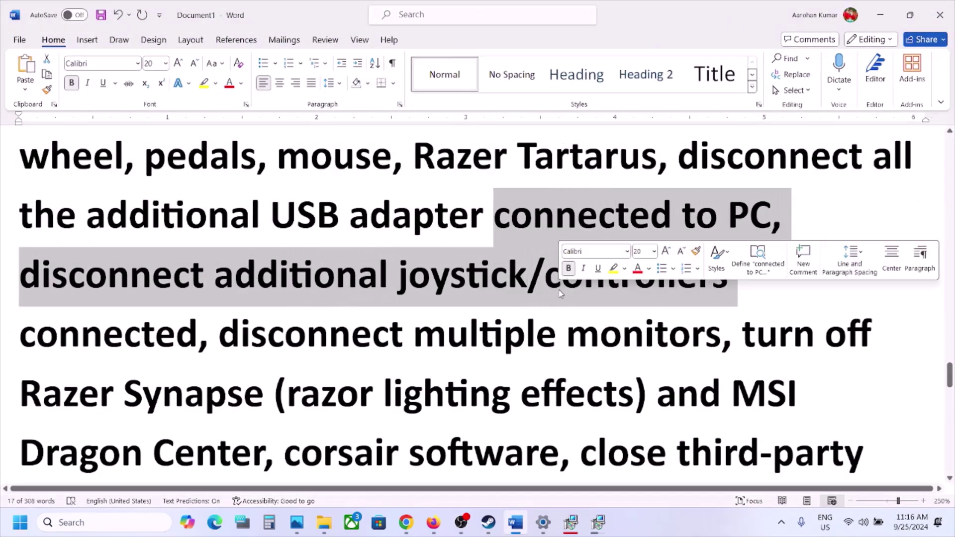
click(222, 312)
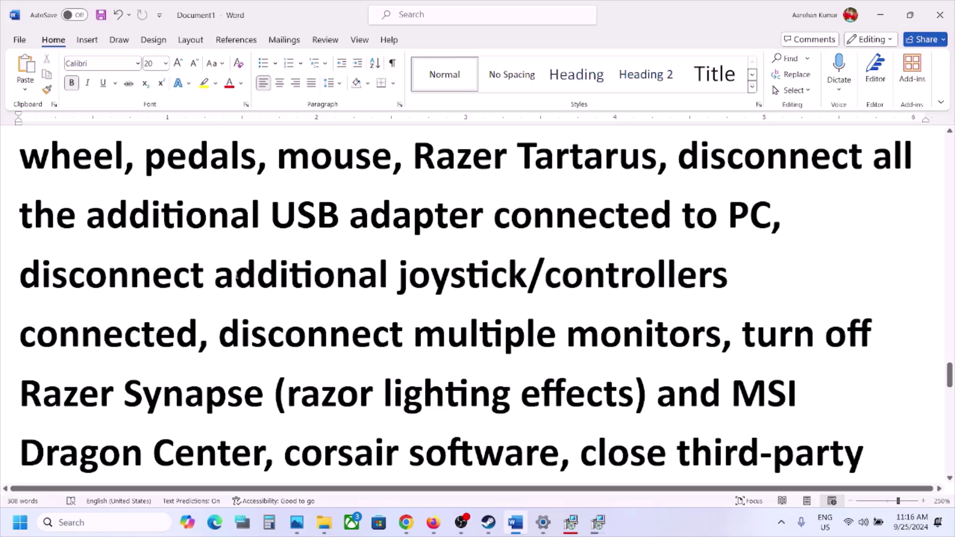
drag(238, 275, 628, 294)
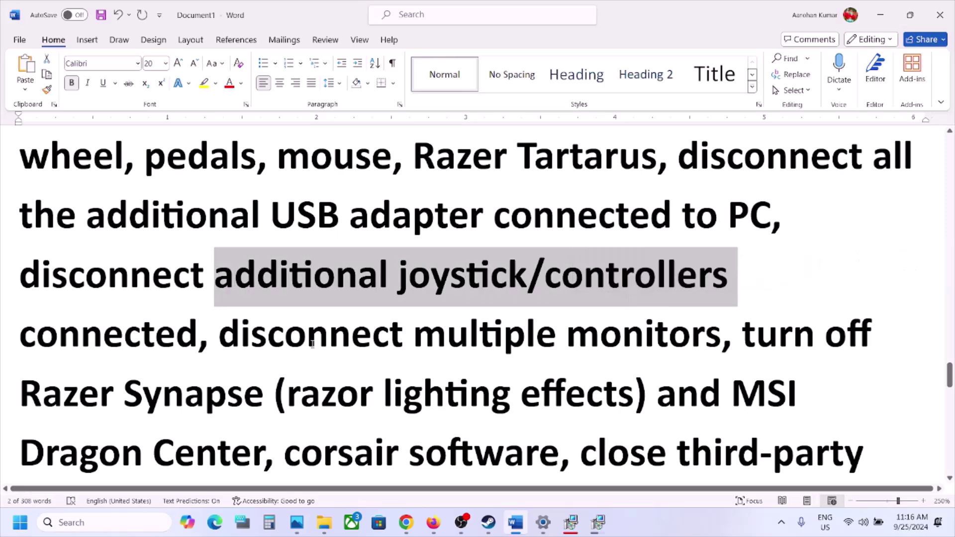
scroll(173, 318, down, 1)
drag(218, 271, 566, 273)
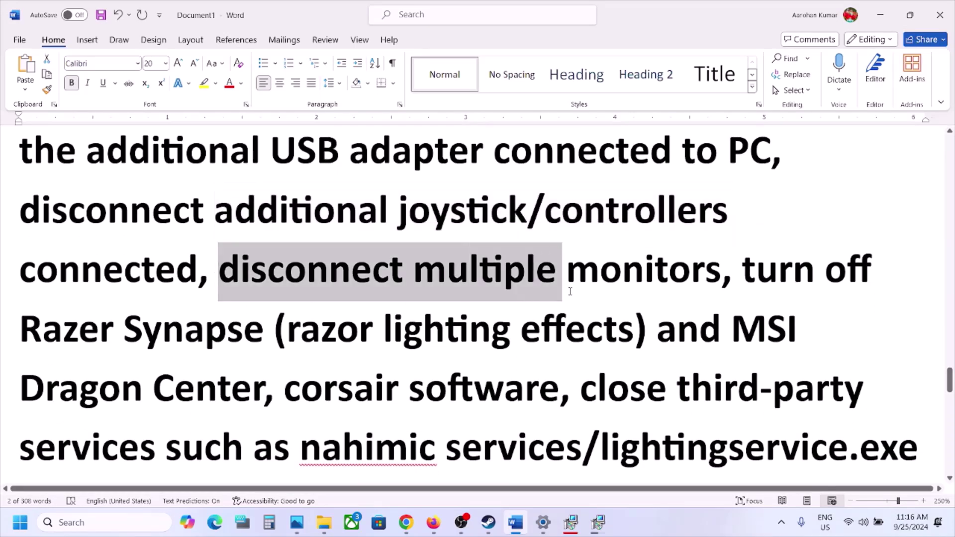